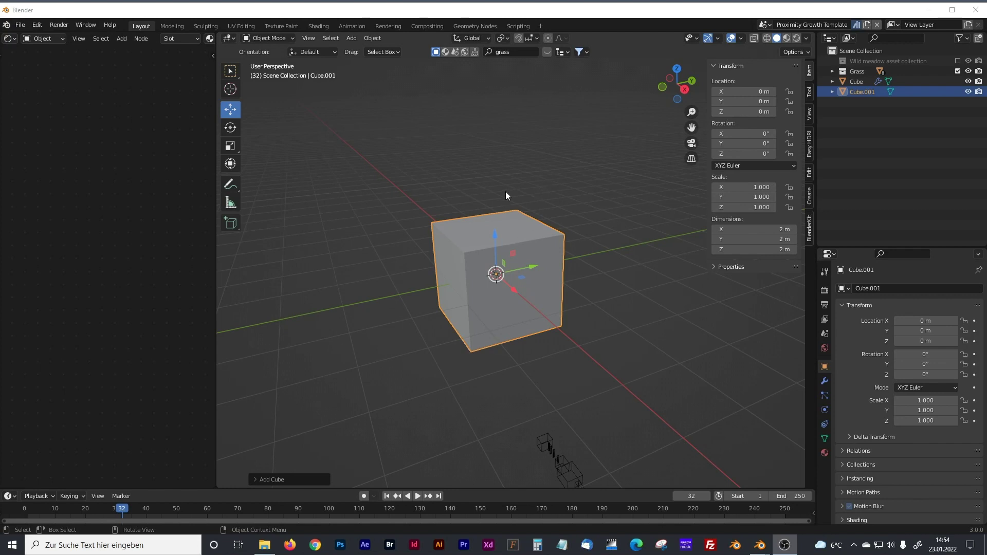
Step: Create a new geometry node tree on the default cube in the Geometry Nodes workspace
left_click(525, 232)
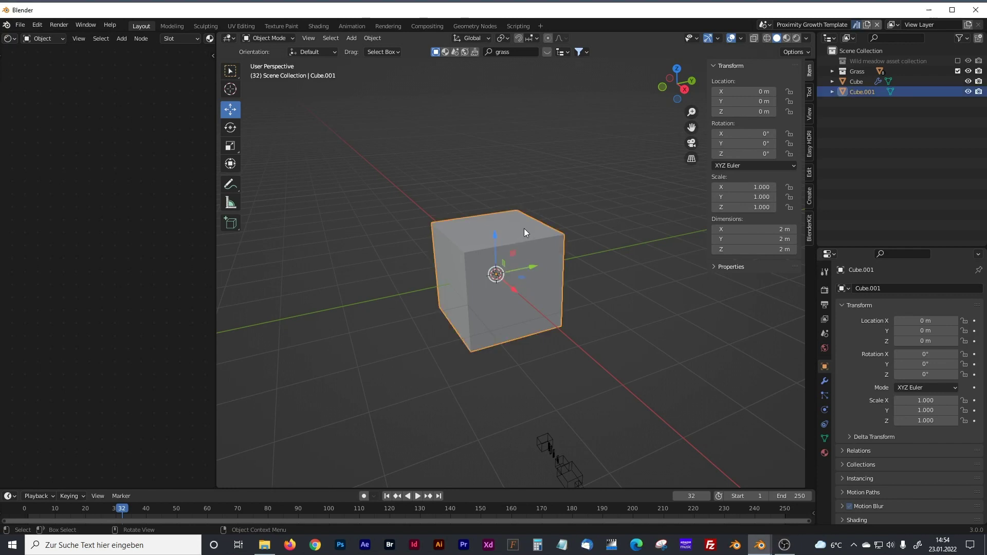
left_click(474, 26)
left_click_drag(420, 177, 289, 154)
left_click(547, 39)
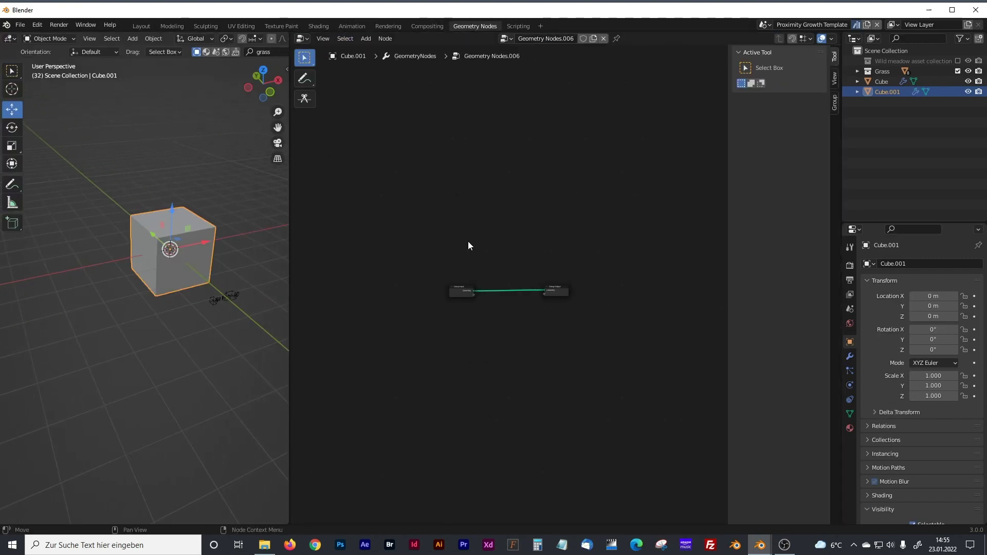
Step: Delete the Group Input node from the node tree
right_click_drag(491, 278, 521, 371, "ctrl")
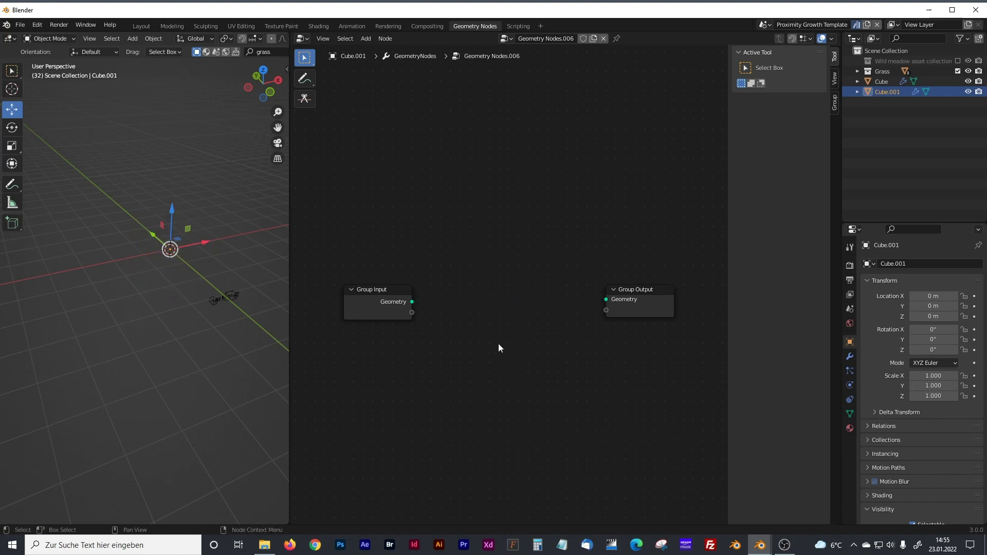
left_click(391, 289)
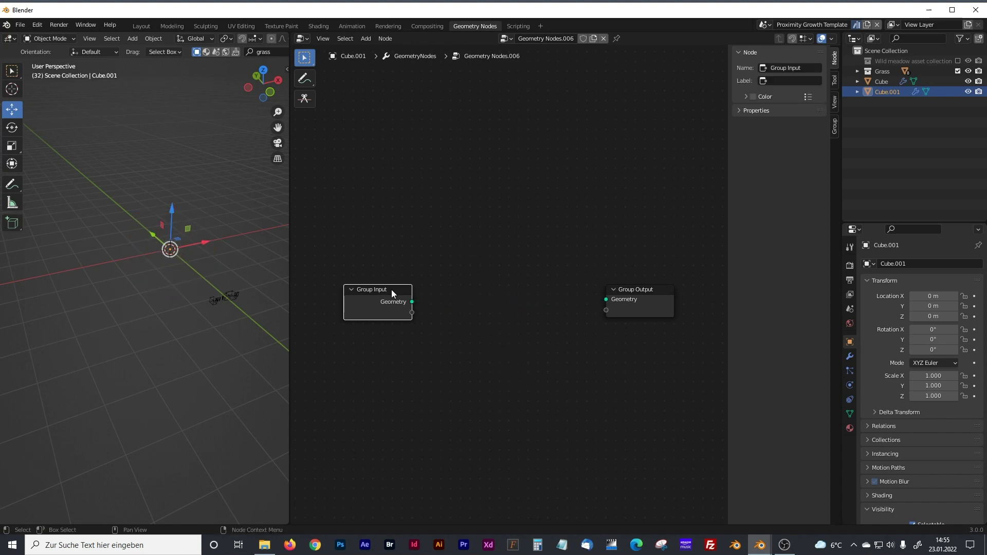
key("Delete")
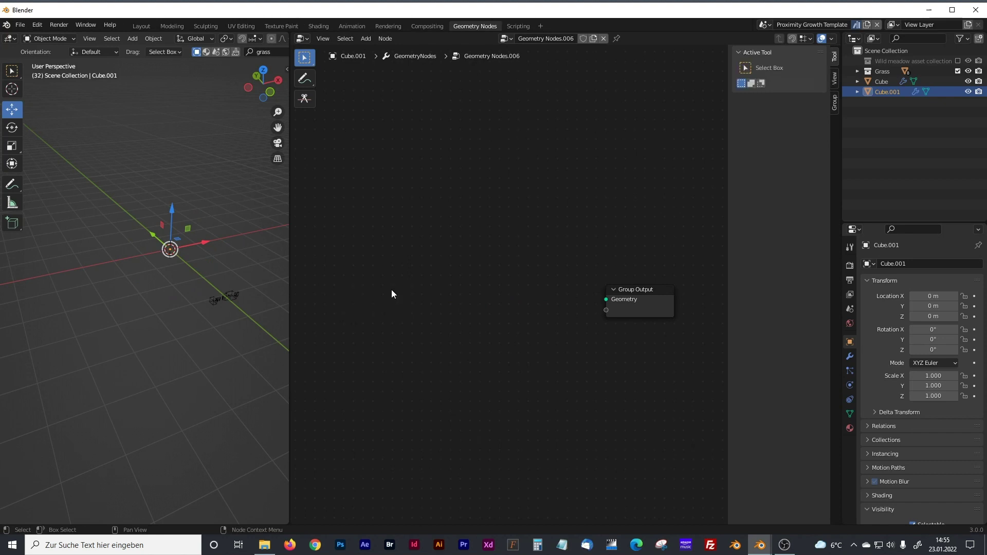
Step: Add a Grid node to the node tree, well before the Group Output node
key("shift+a")
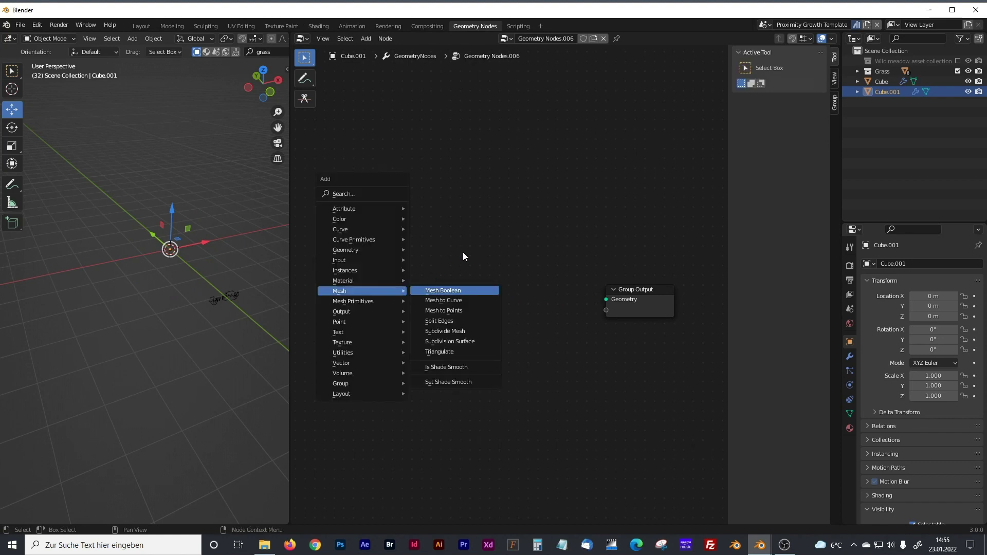
key("Escape")
key("shift+a")
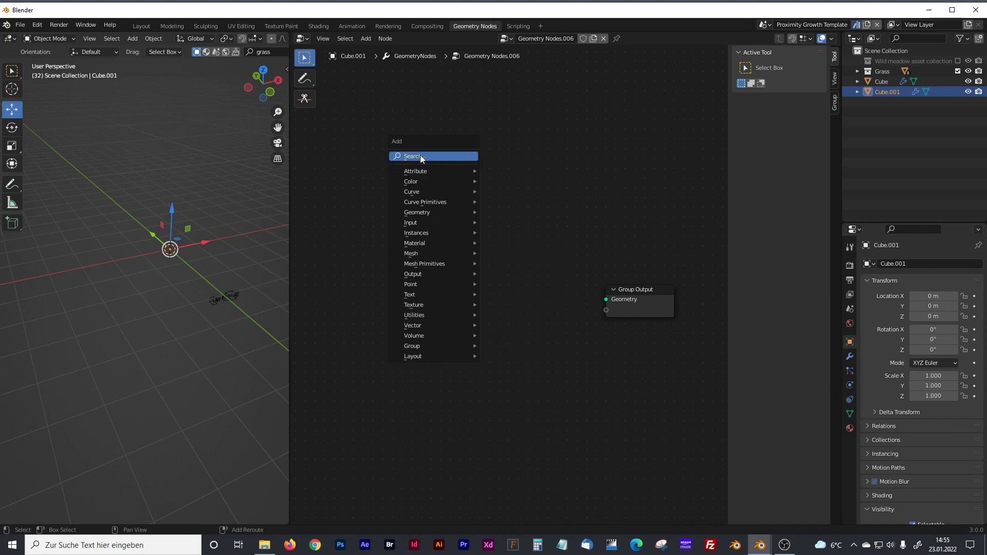
left_click(421, 156)
type("grid")
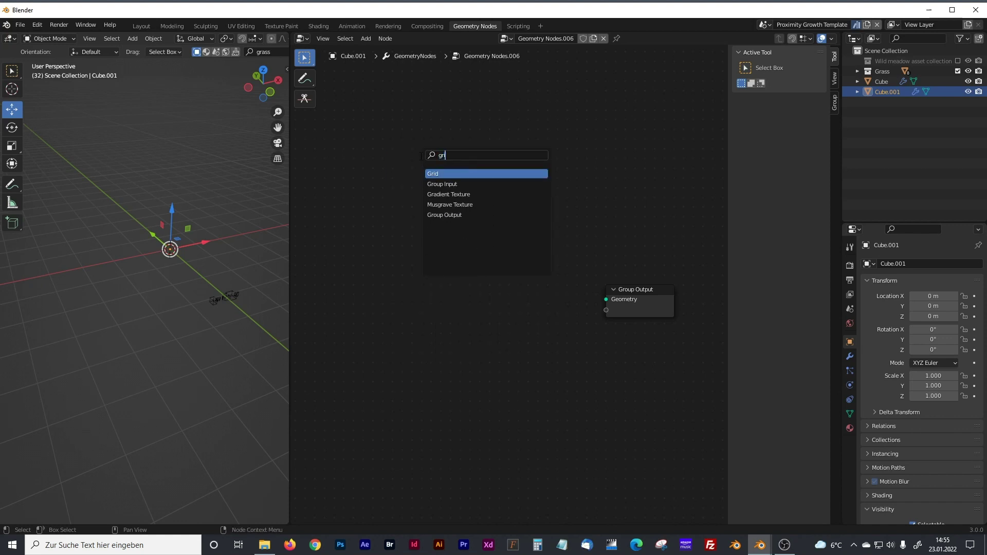
left_click(443, 174)
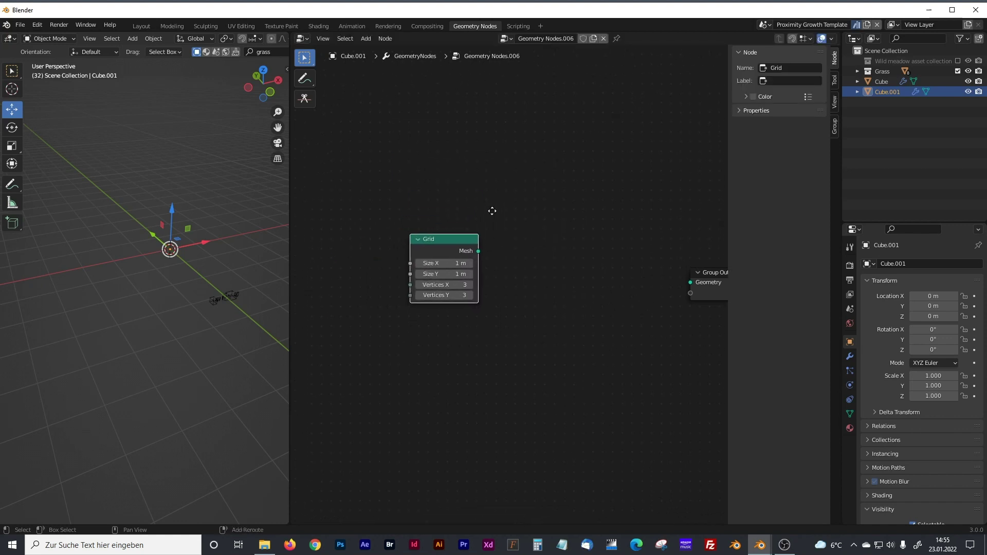
left_click(373, 240)
Step: Add a Distribute Points on Faces node between the Grid and Group Output nodes
scroll(432, 251, "down", 2)
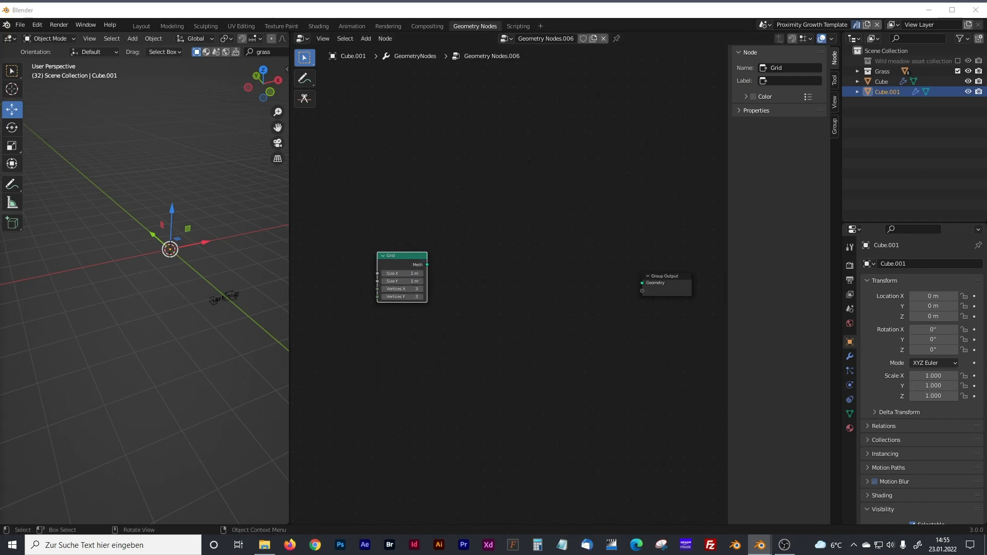
key("shift+a")
left_click(438, 214)
type("d")
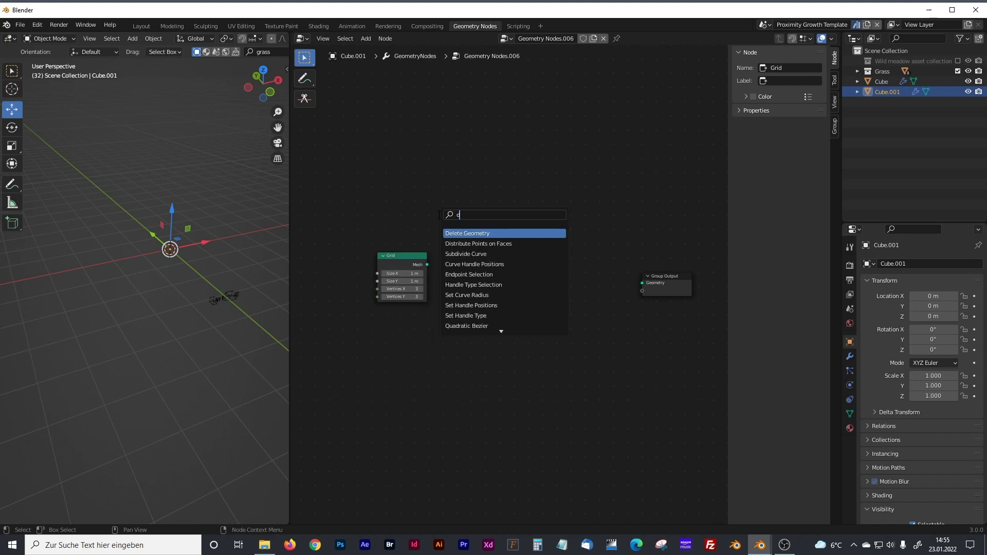
type("istr")
left_click(472, 233)
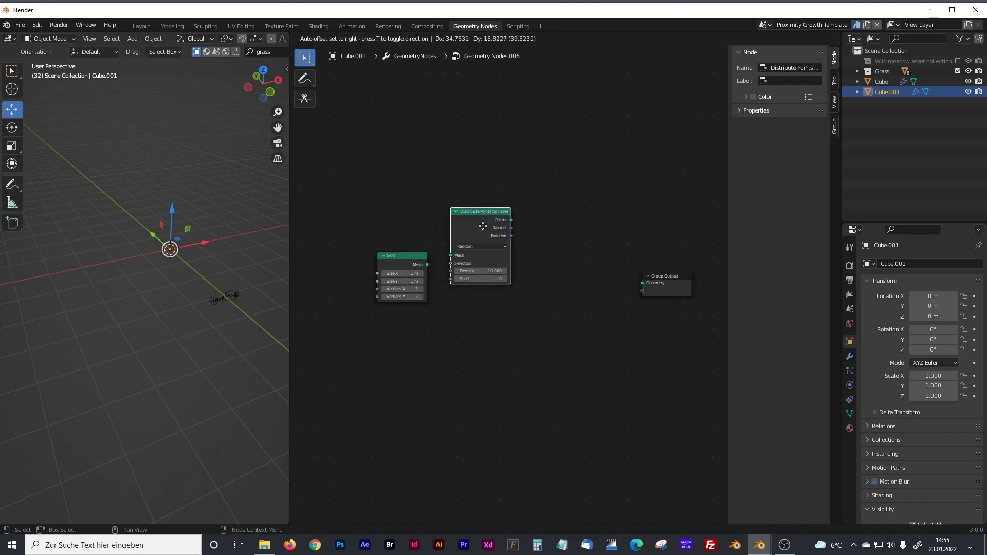
middle_click_drag(535, 293, 479, 308)
Step: Make room before the Group Output node and add an Instance on Points node after Distribute Points on Faces
left_click_drag(600, 293, 653, 283)
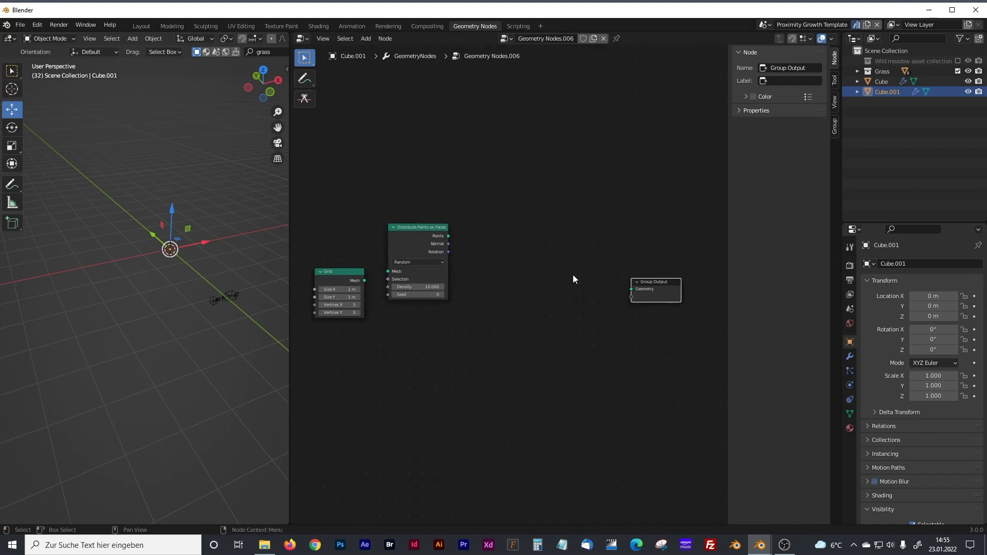
key("shift+a")
left_click(535, 269)
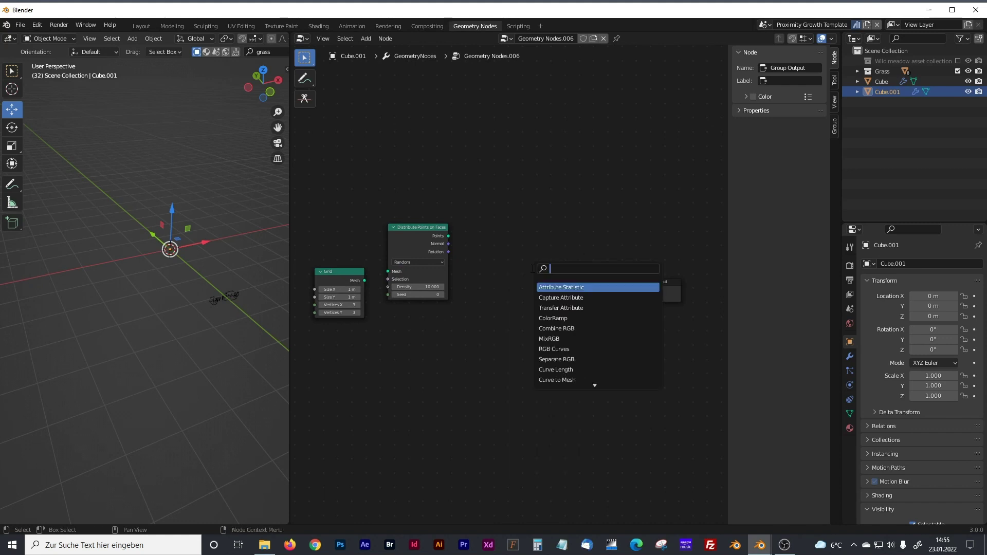
type("instar")
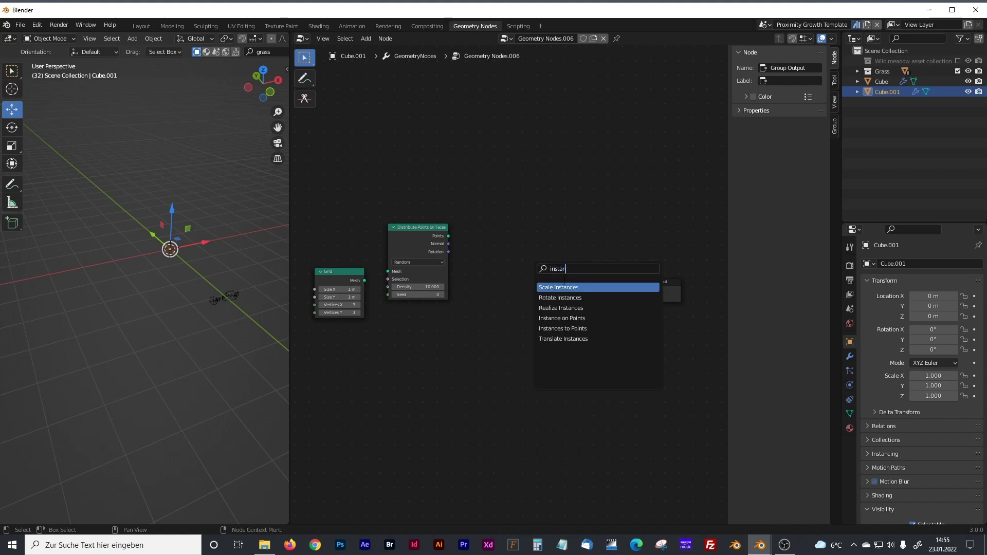
left_click(568, 318)
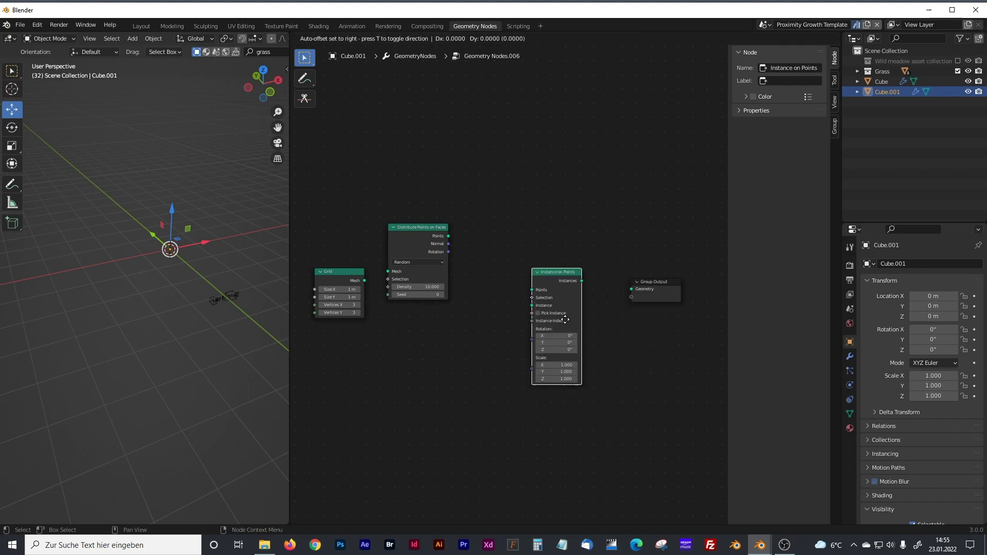
left_click(550, 282)
Step: Add a Join Geometry node between Instance on Points and Group Output, spacing the Group Output node away from it
middle_click_drag(599, 272, 524, 292)
left_click_drag(589, 303, 652, 307)
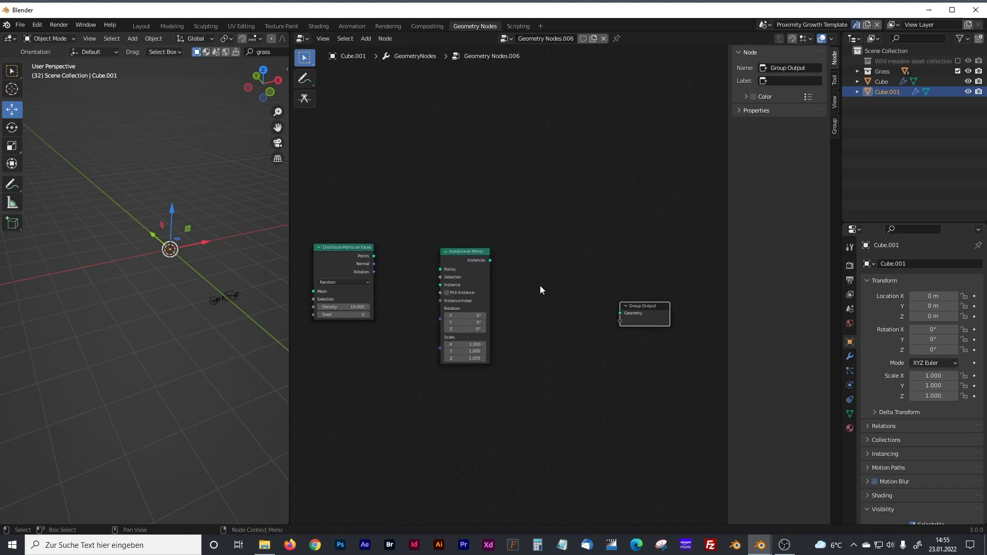
key("shift+a")
left_click(539, 285)
type("joing")
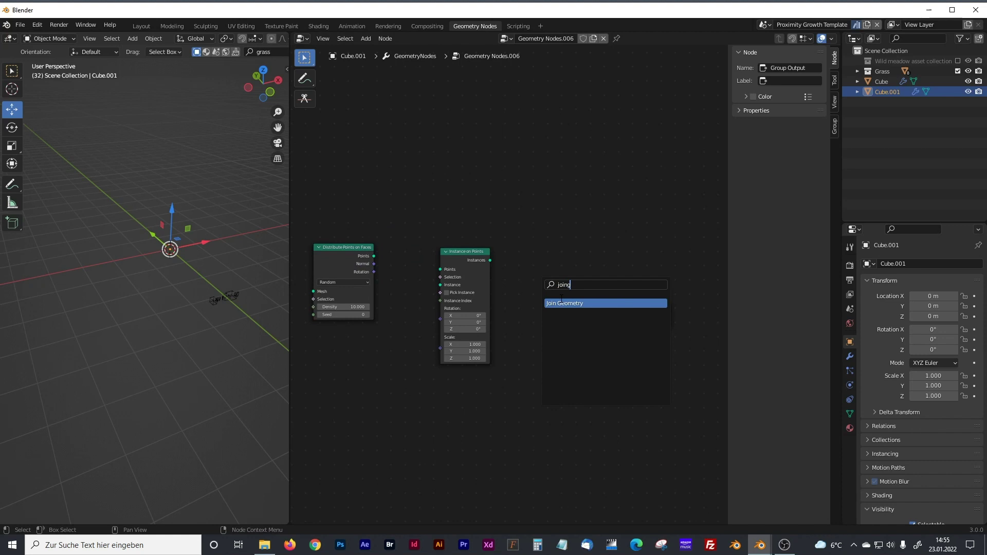
left_click(561, 302)
left_click(556, 301)
left_click_drag(632, 305, 634, 283)
Step: Link the Grid mesh through Join Geometry to Group Output and also into the Mesh input of Distribute Points on Faces
middle_click_drag(519, 220, 559, 195)
left_click_drag(368, 264, 663, 268)
left_click_drag(432, 230, 404, 195)
key("ctrl+z")
left_click_drag(331, 276, 345, 275)
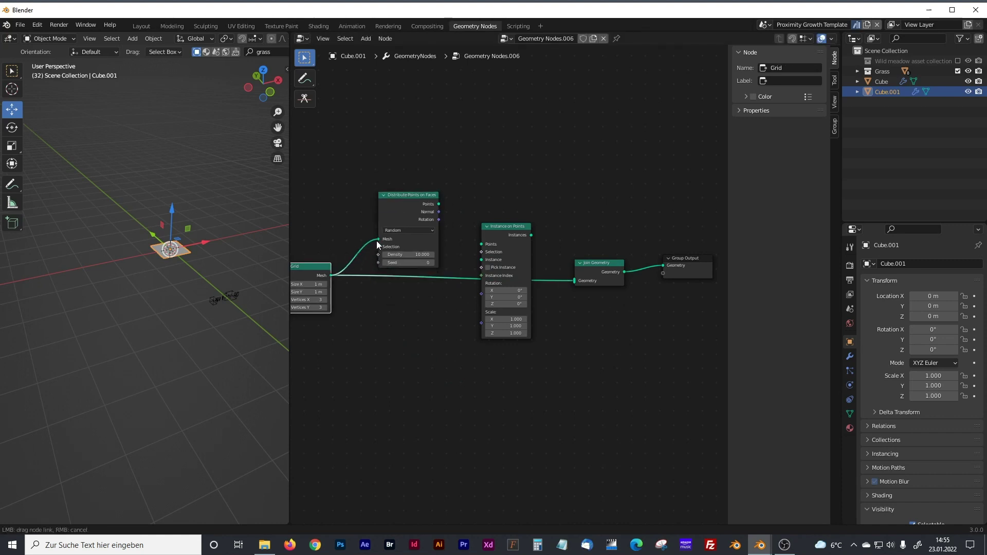
left_click_drag(377, 241, 377, 240)
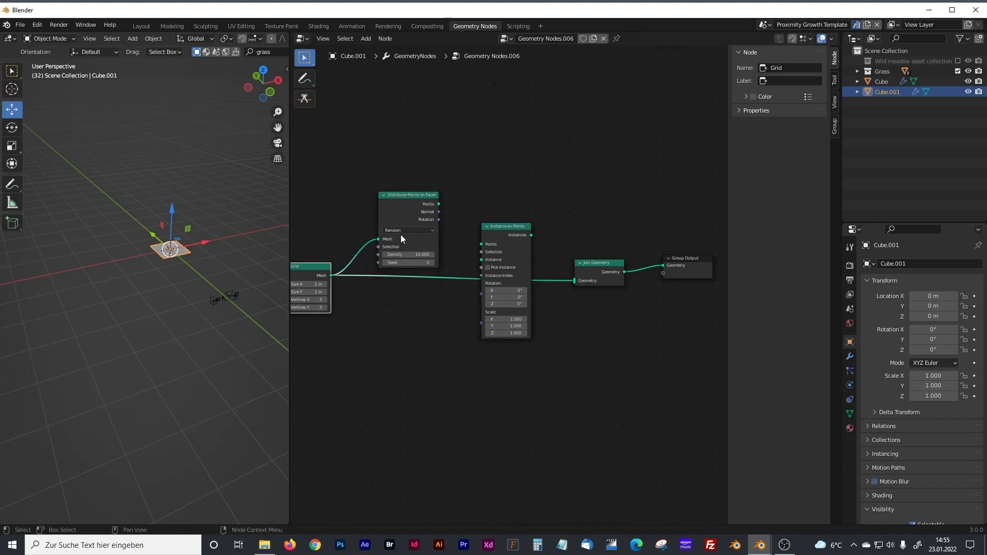
Step: Move Instance on Points above the grid link and route the distributed points through it into Join Geometry
left_click_drag(501, 227, 511, 156)
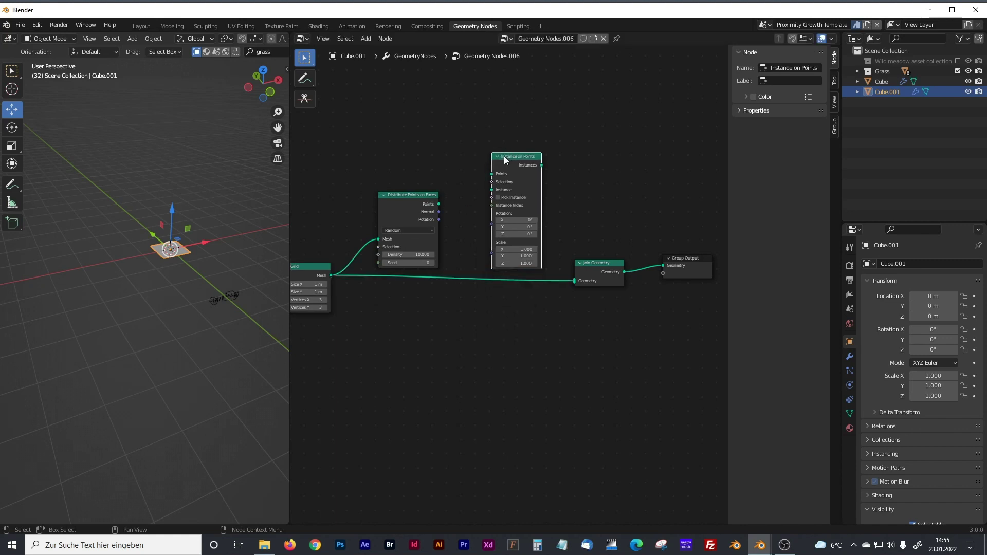
left_click_drag(438, 204, 572, 278)
scroll(145, 240, "up", 4)
middle_click_drag(162, 240, 104, 322, "shift")
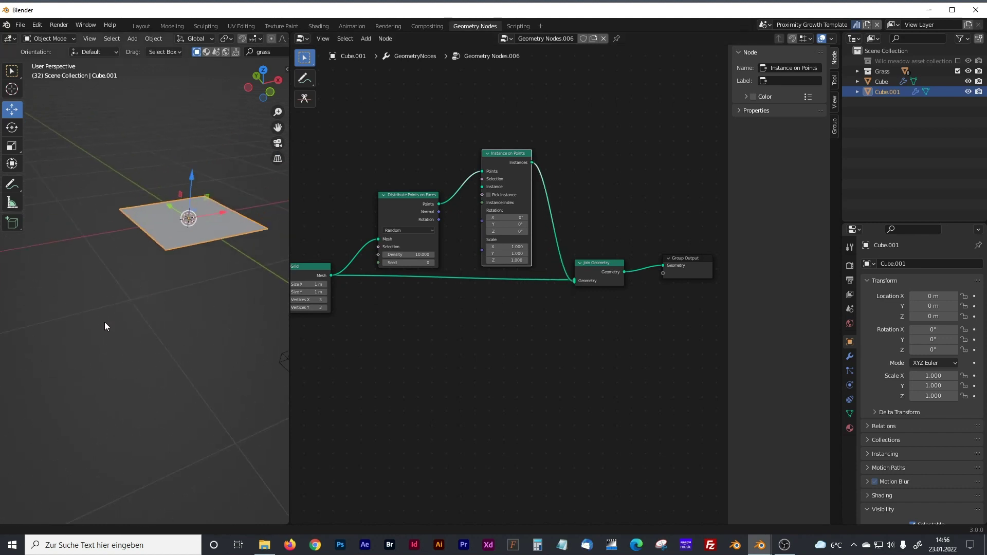
middle_click_drag(193, 273, 156, 319, "shift")
scroll(159, 320, "up", 2)
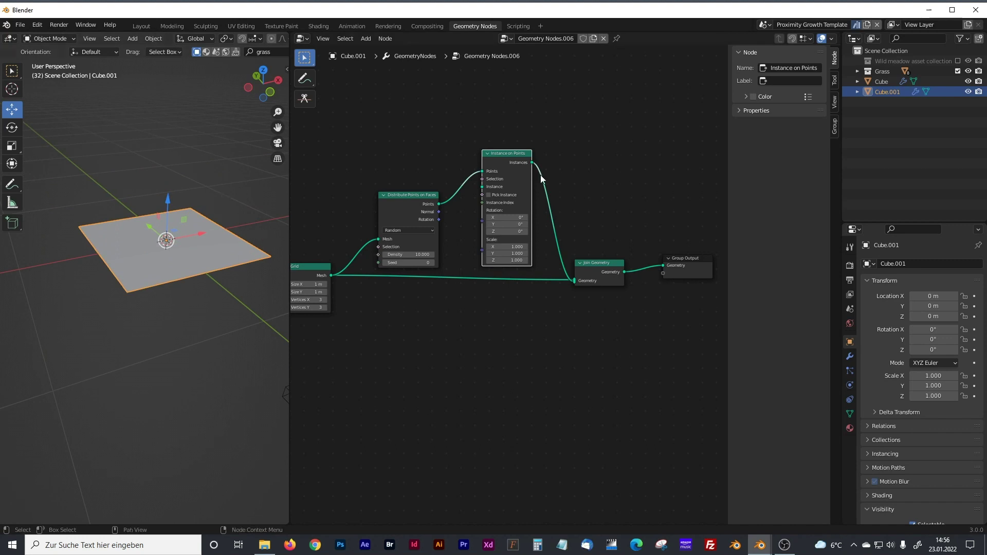
Step: Delete the old Cube object from the scene, keeping Cube.001
left_click(201, 205)
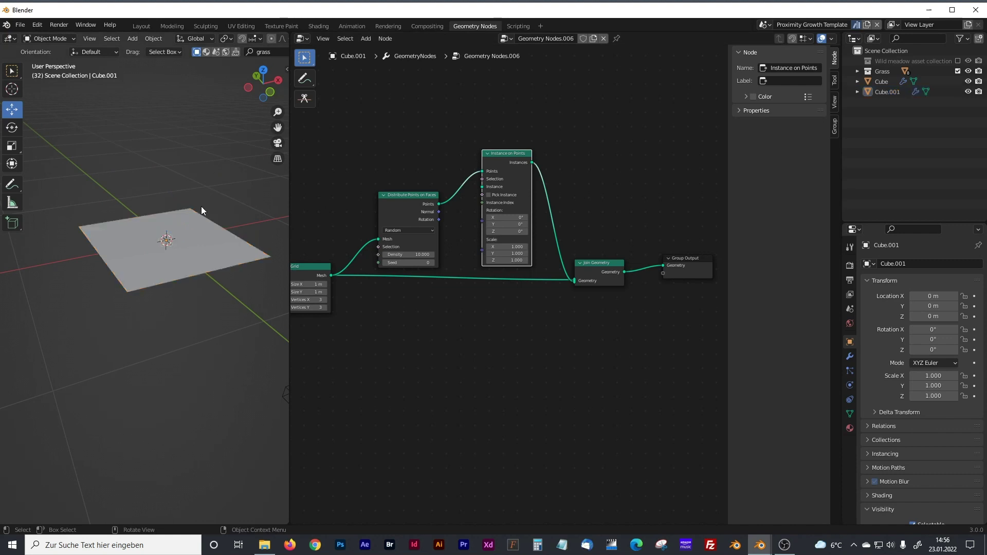
left_click(880, 82)
left_click(885, 90)
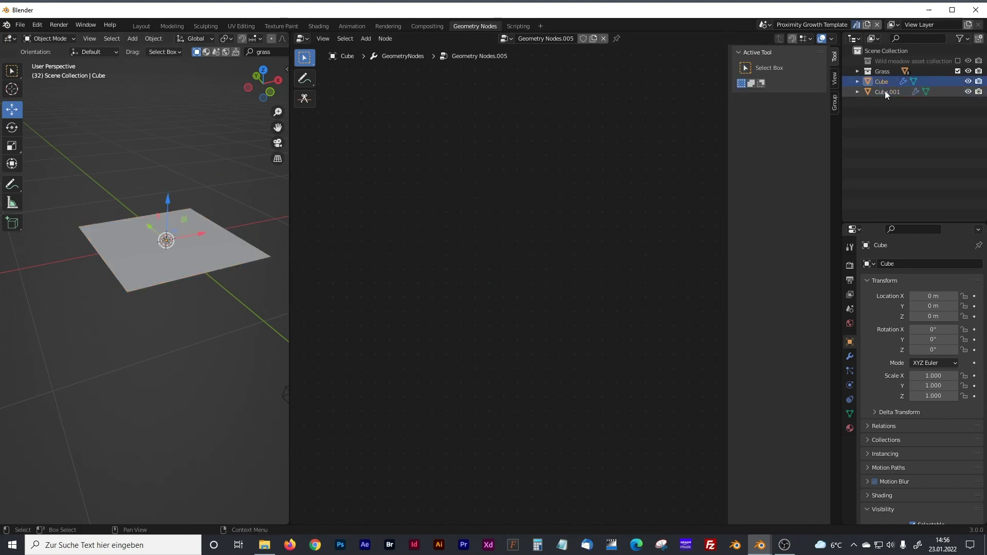
left_click(884, 84)
right_click(883, 83)
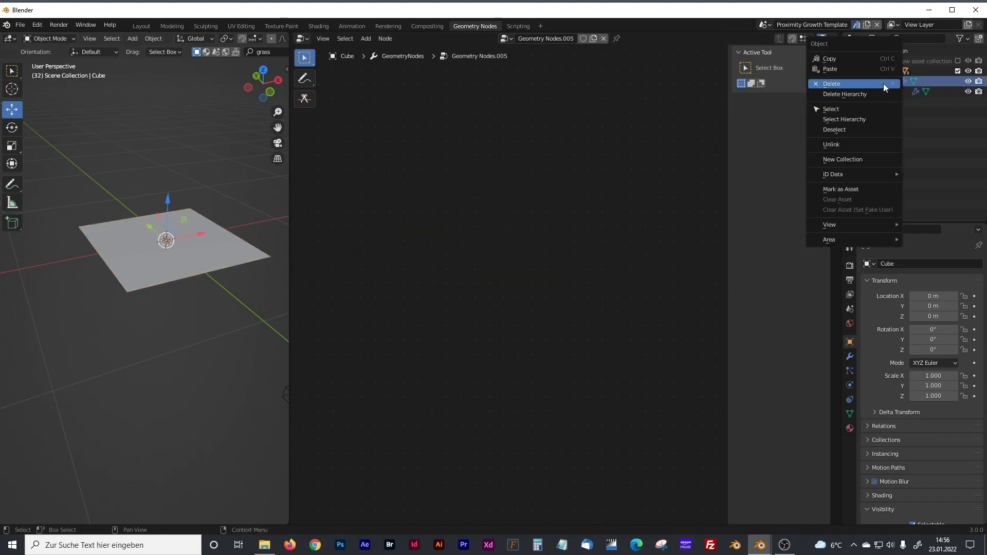
left_click(884, 84)
Step: Rename the Cube.001 object as "geometry nodes object"
left_click(887, 83)
double_click(887, 84)
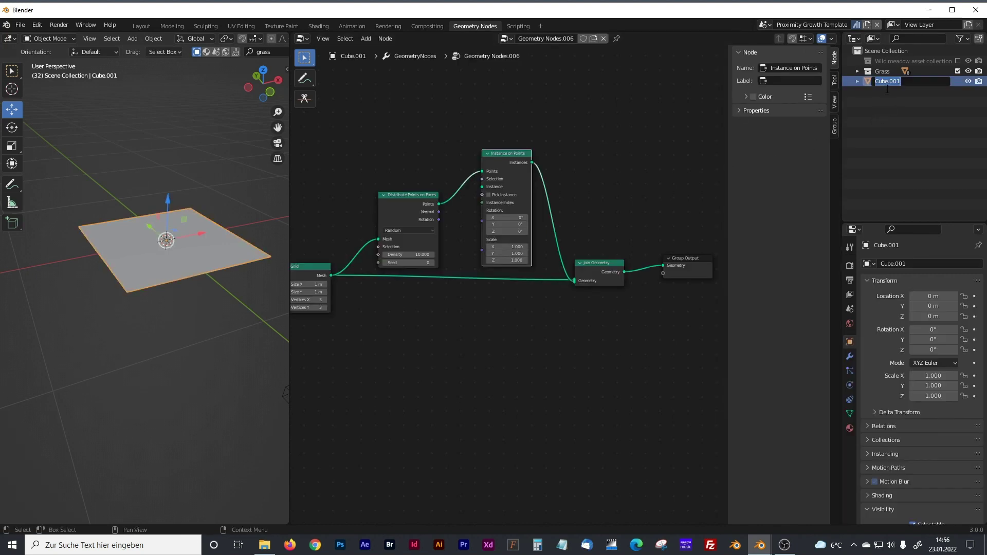
type("geometry nodes object")
key("Return")
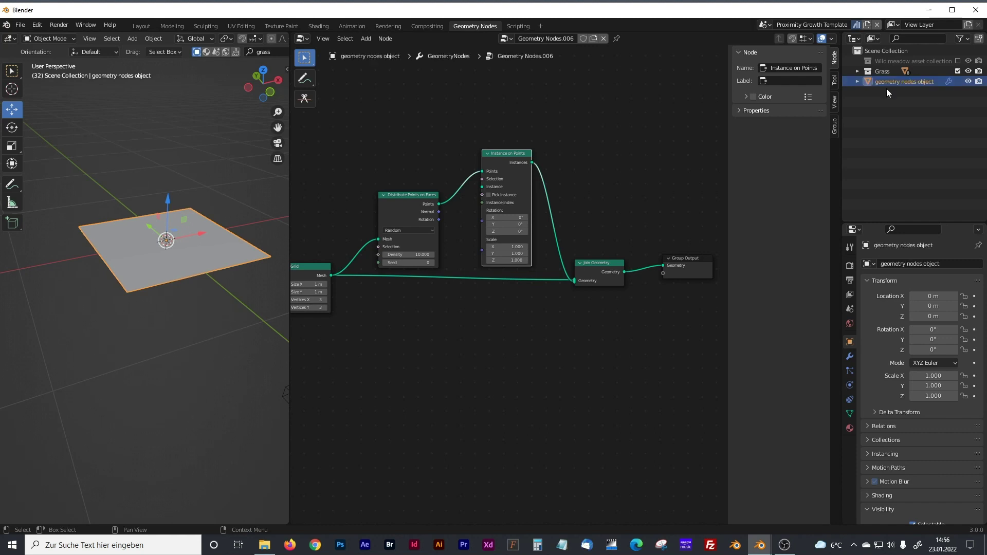
Step: Add a new cube mesh to the scene and scale it down uniformly to about 0.178
key("shift+a")
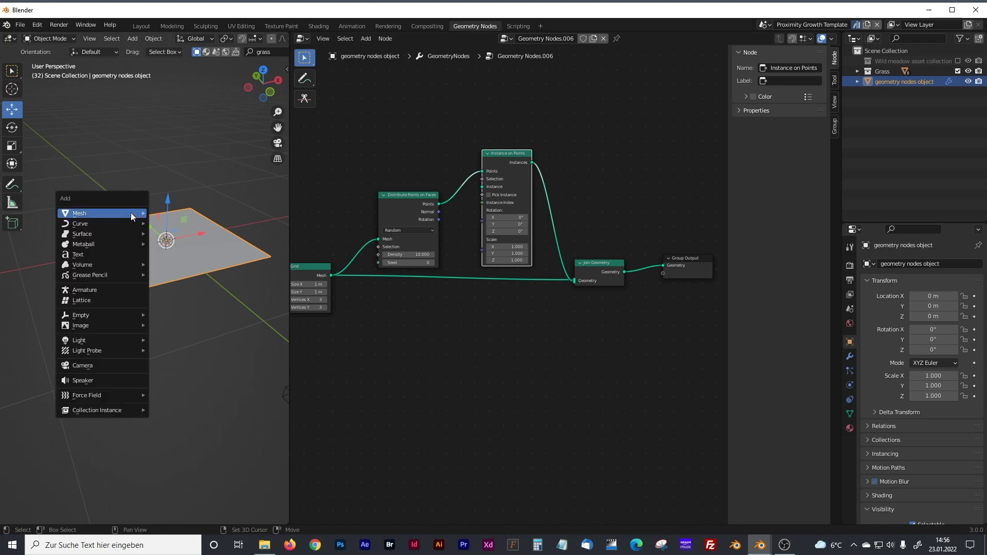
mouse_move(129, 213)
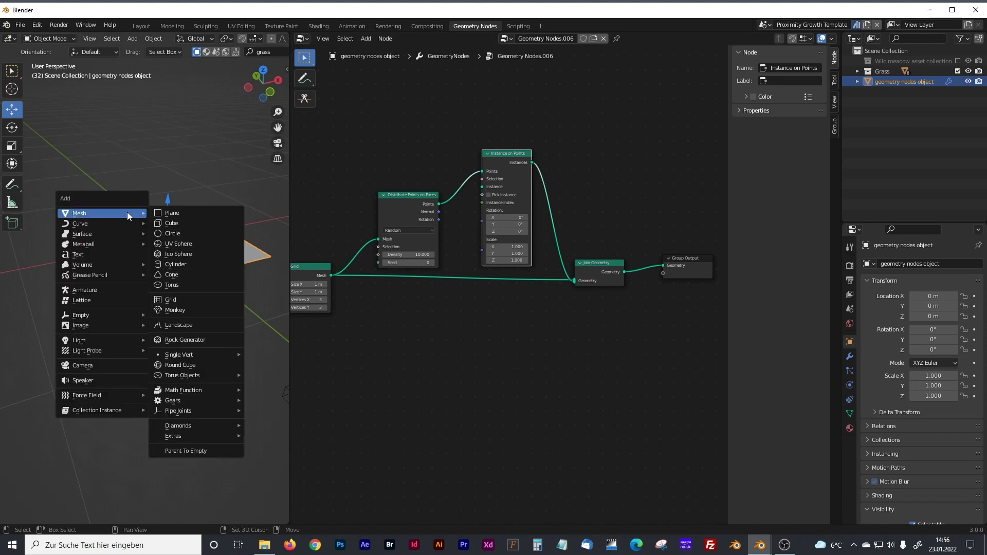
left_click(168, 224)
scroll(247, 195, "down", 8)
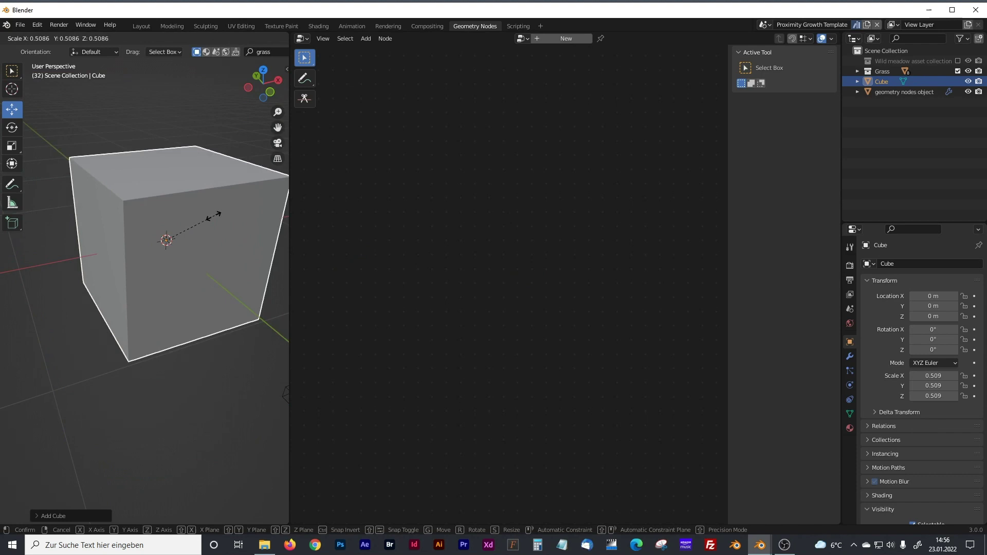
left_click(238, 254)
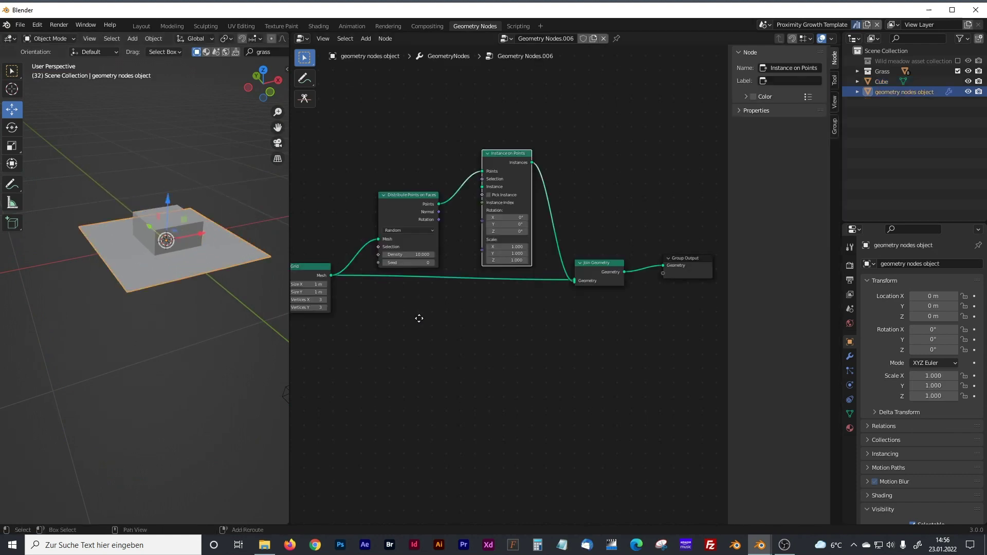
Step: Set the Grid node's Size X and Size Y to 8 m
scroll(501, 325, "up", 3)
left_click(387, 256)
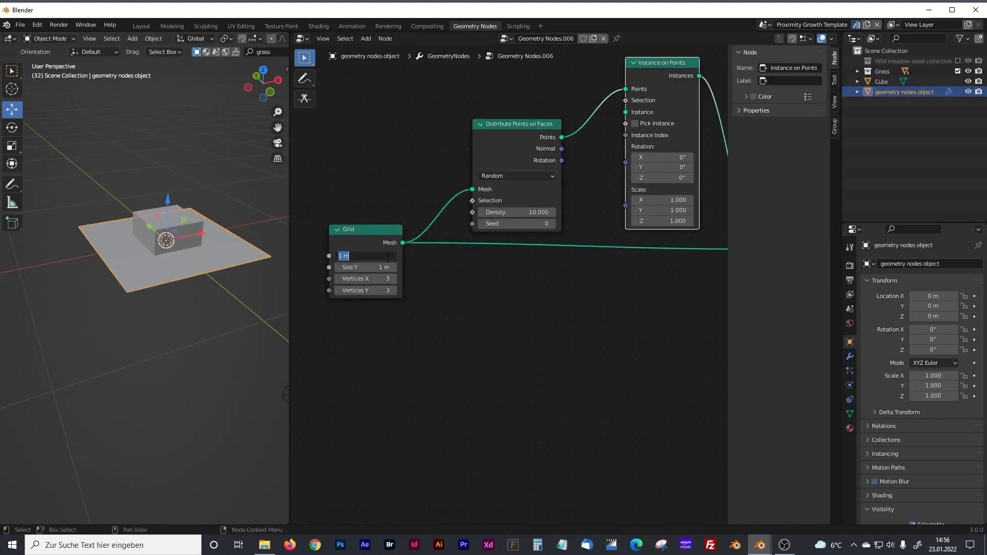
type("8")
key("Tab")
type("8")
key("Return")
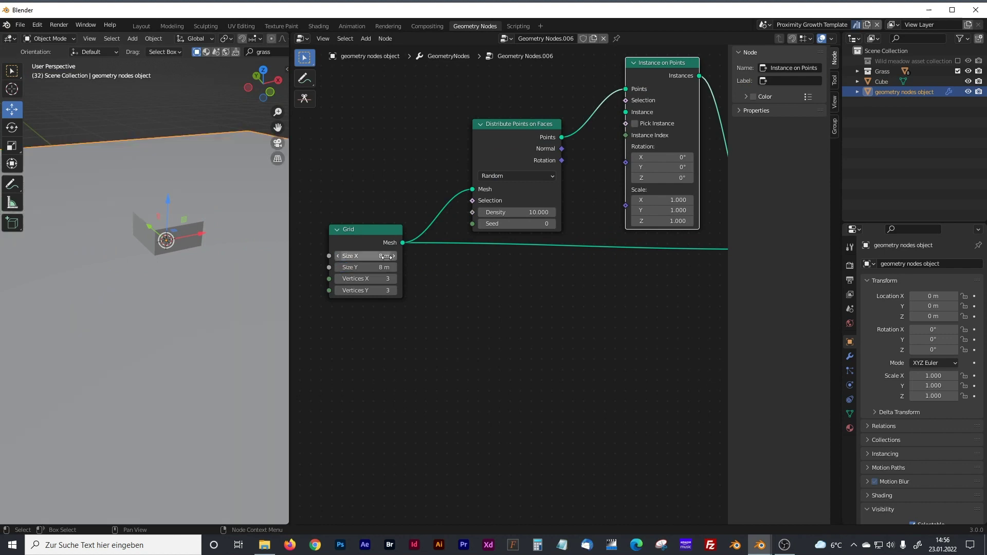
Step: Stretch the small cube along Z and shrink it uniformly to a scale of about 0.068 × 0.068 × 0.255
left_click(184, 213)
key("s")
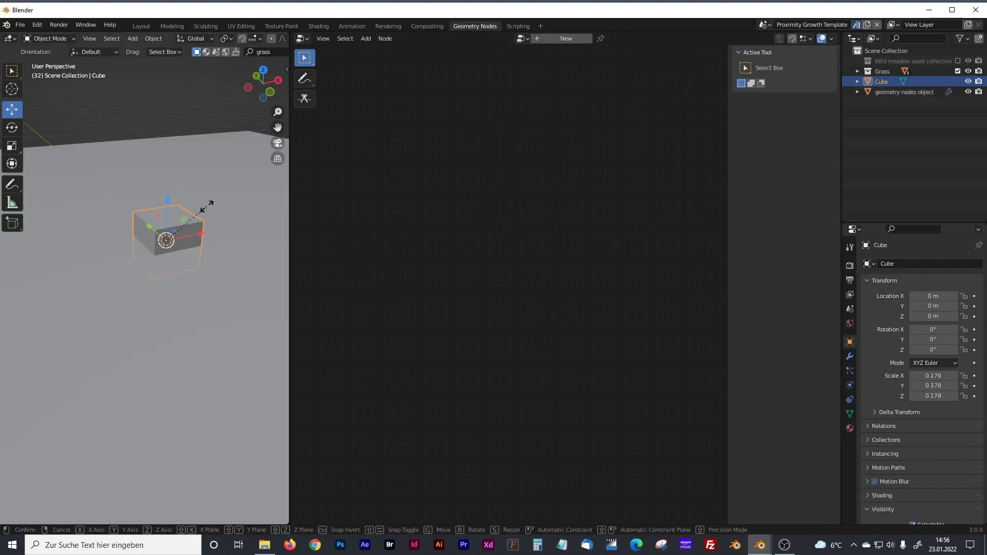
key("z")
left_click(269, 72)
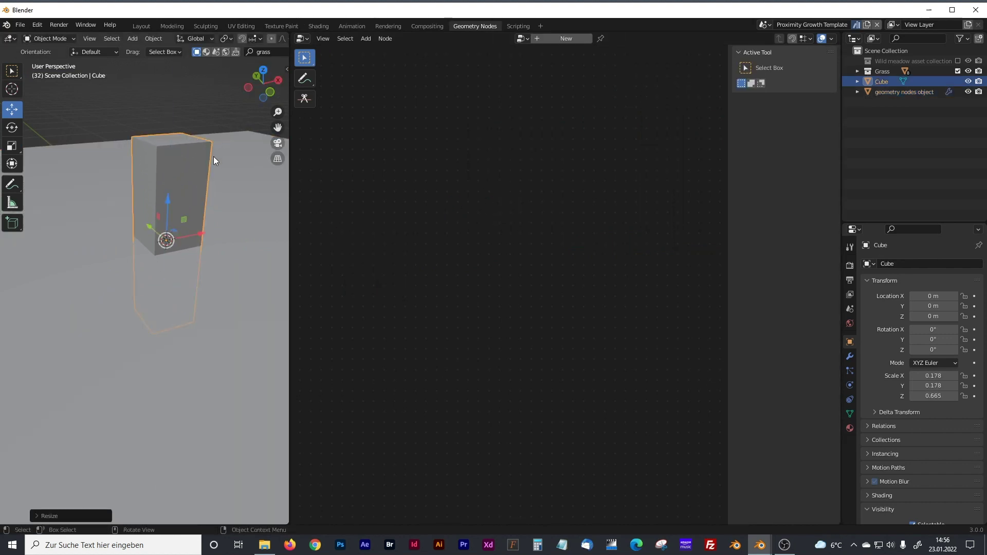
key("s")
left_click(175, 208)
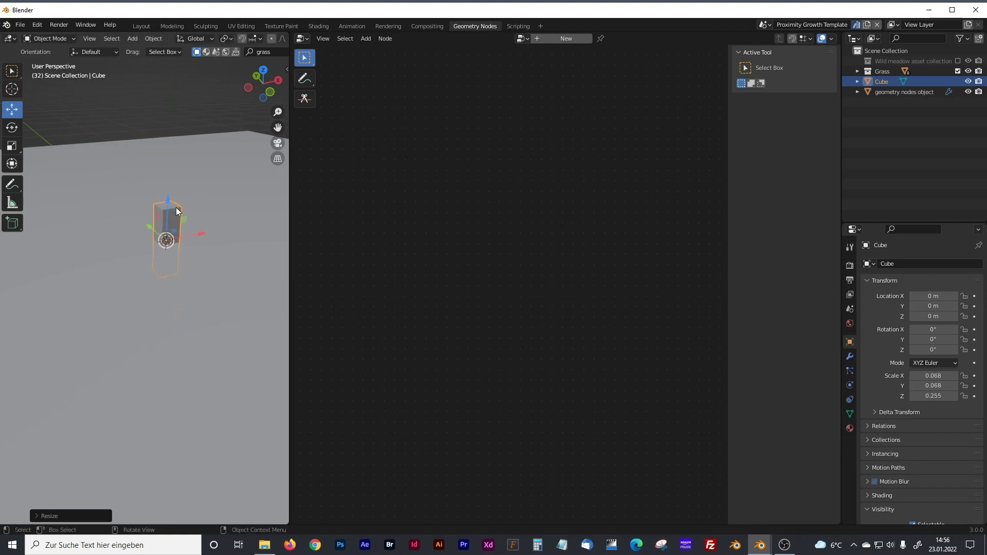
Step: In front view, raise the cube along Z to about 0.19 m and apply all its transforms
key("KP_1")
middle_click_drag(210, 240, 132, 230, "shift")
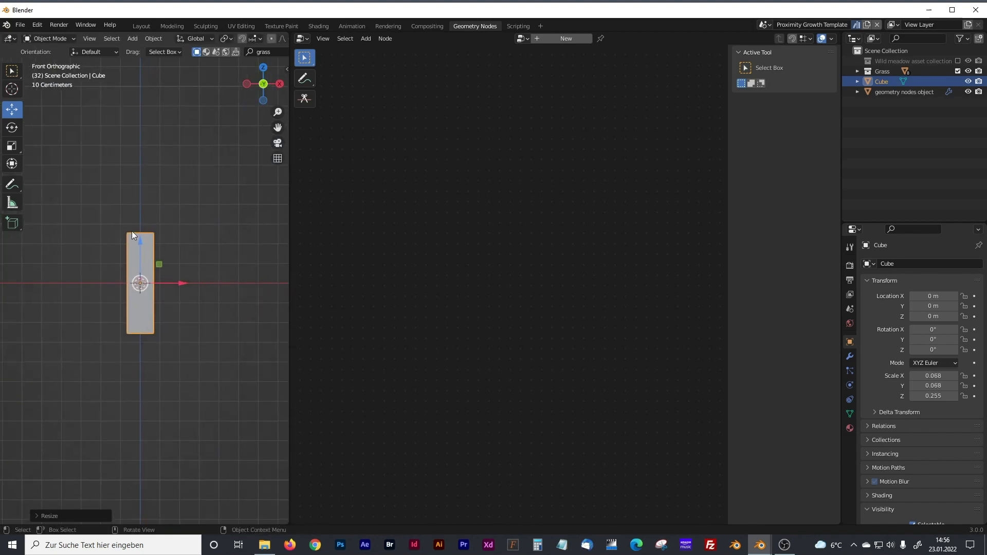
left_click_drag(143, 242, 153, 212)
scroll(152, 212, "up", 3)
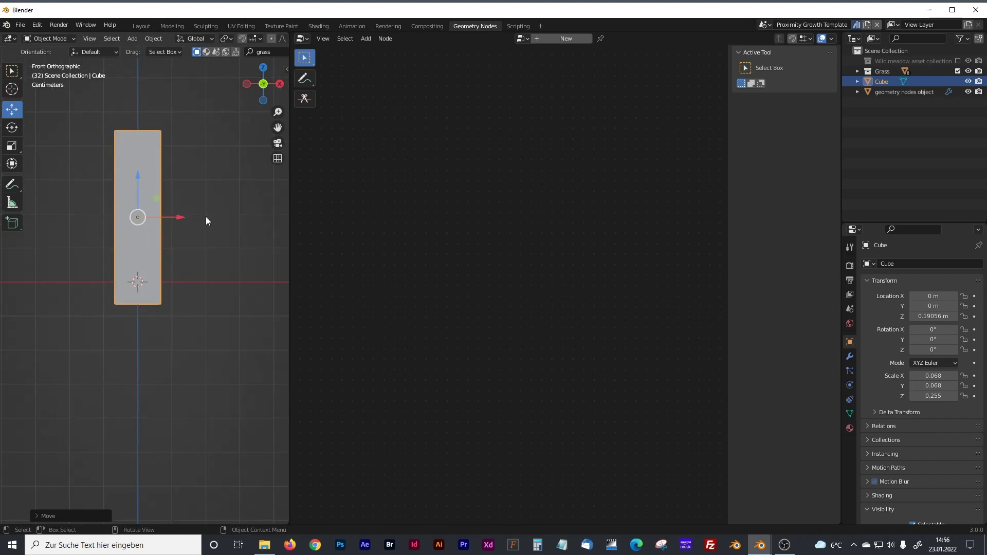
key("Tab")
key("Tab")
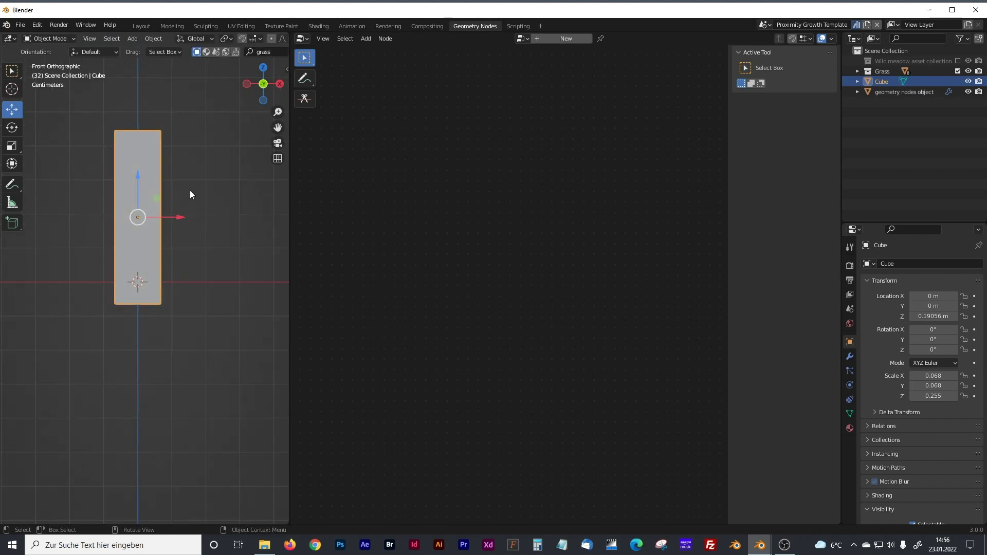
key("ctrl+a")
left_click(184, 191)
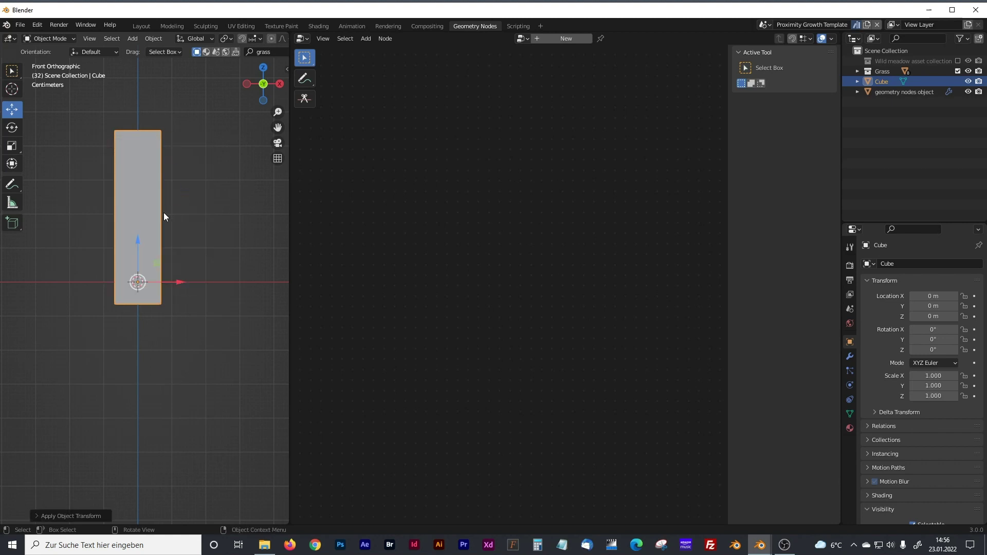
Step: Rename the Cube object as "placeholder object"
middle_click_drag(161, 202, 202, 232)
left_click(206, 236)
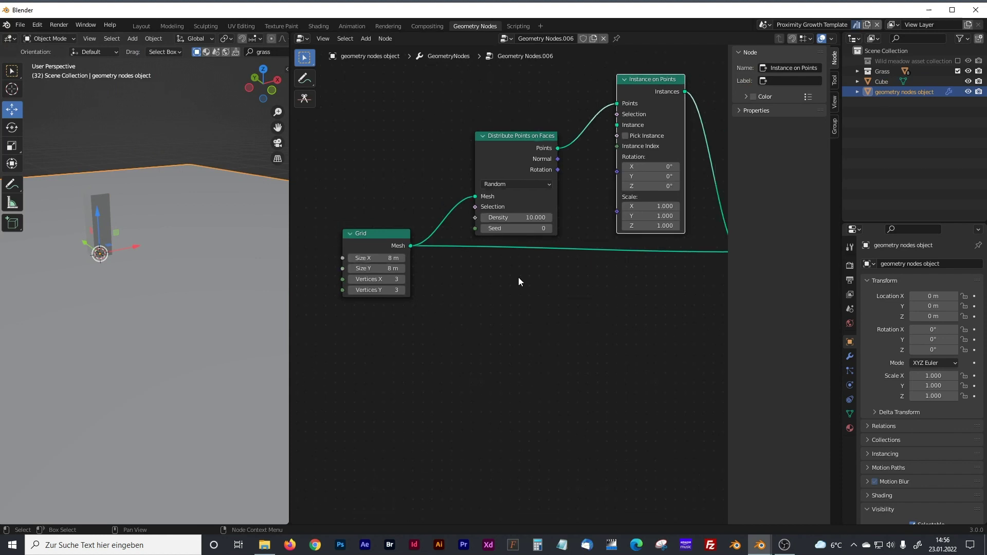
scroll(518, 278, "down", 3)
middle_click_drag(570, 311, 514, 289)
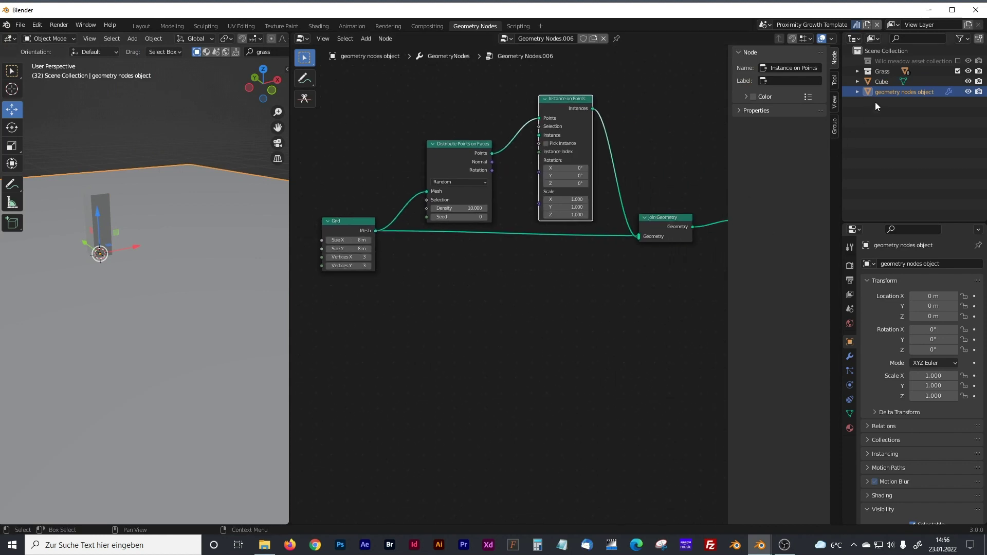
left_click(878, 82)
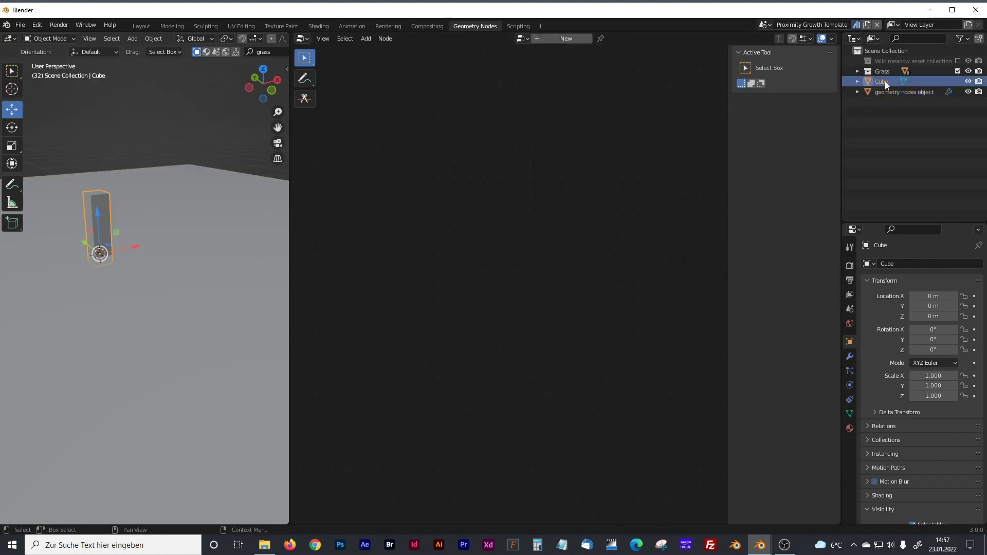
double_click(885, 81)
type("placeholder object")
key("Return")
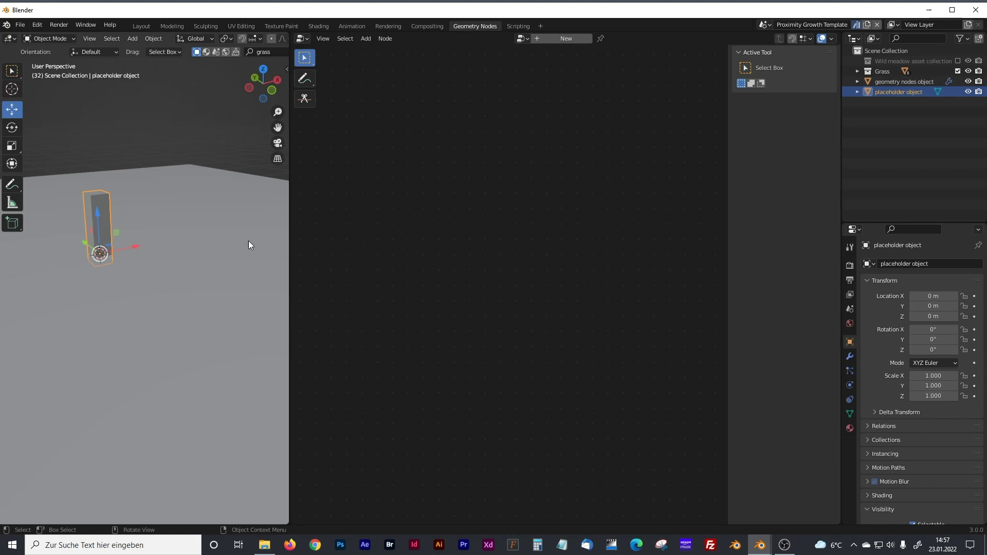
Step: Bring the placeholder object into the grid's node tree as an Object Info node and connect its Geometry to Instance on Points' Instance input
left_click(194, 186)
left_click(884, 92)
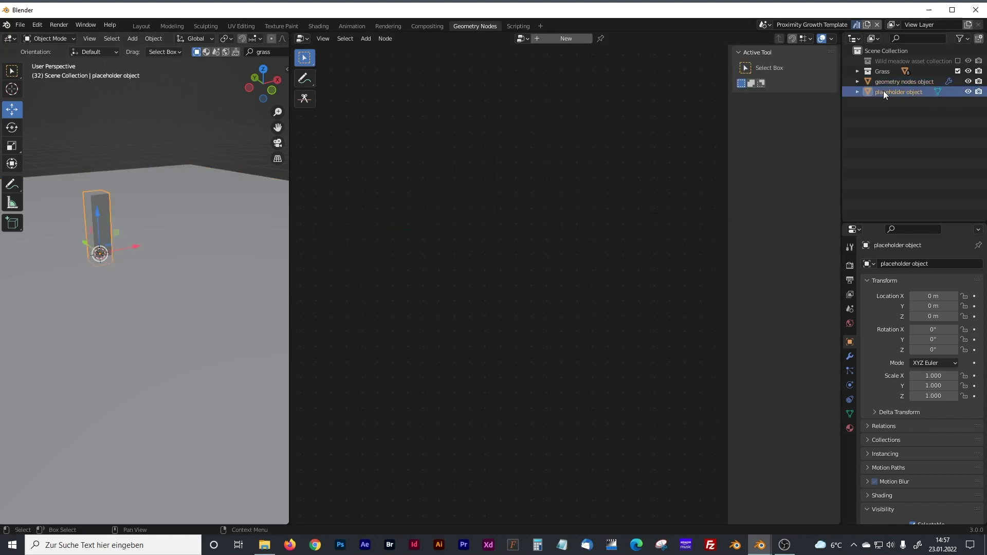
left_click(243, 220, "shift")
left_click_drag(866, 94, 478, 257)
left_click_drag(496, 291, 539, 135)
scroll(180, 249, "down", 5)
mouse_move(180, 249)
middle_mouse_down()
mouse_move(189, 267)
mouse_move(194, 247)
middle_mouse_up()
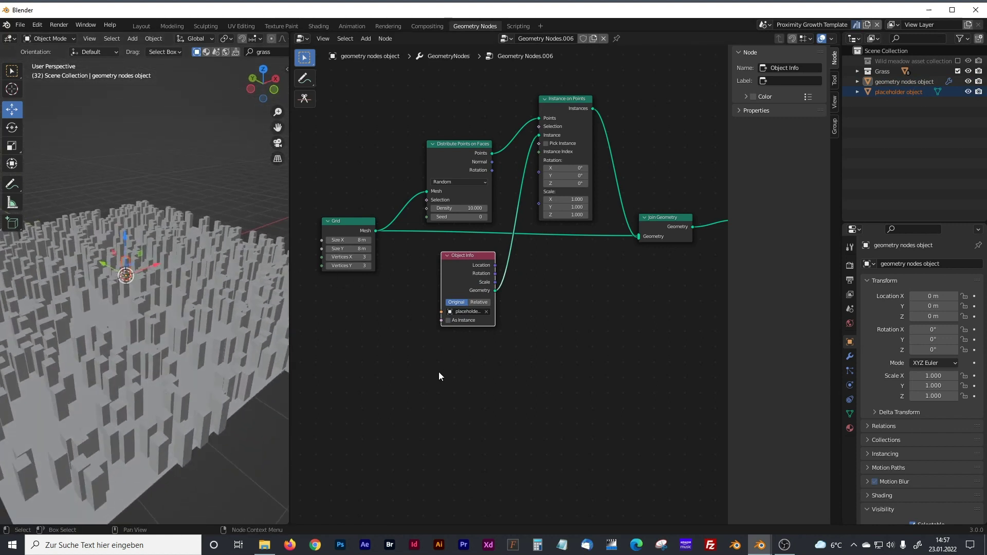
middle_click_drag(439, 374, 413, 353)
left_click_drag(457, 234, 450, 230)
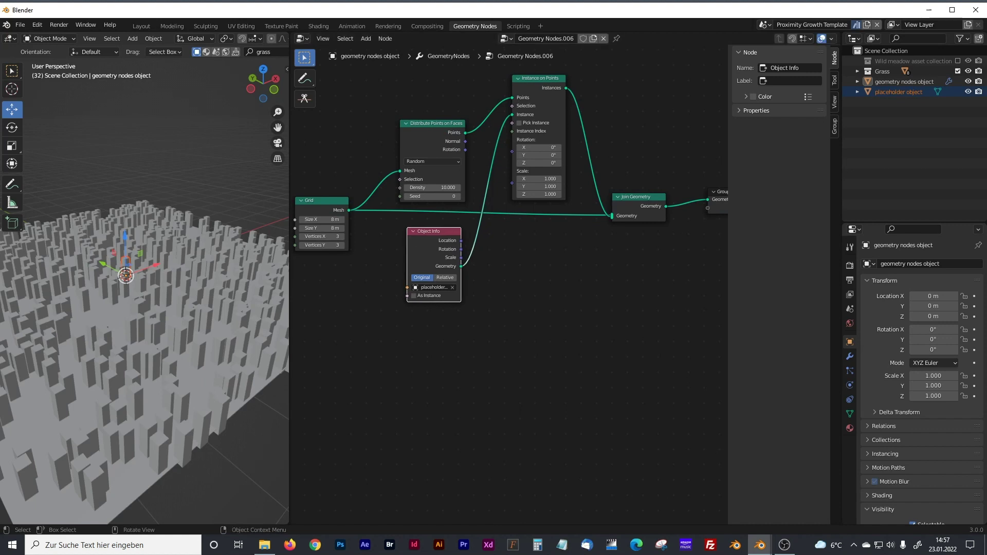
Step: Enlarge the 3D viewport and add a UV sphere to the scene
left_click_drag(288, 330, 386, 309)
key("shift+a")
mouse_move(249, 195)
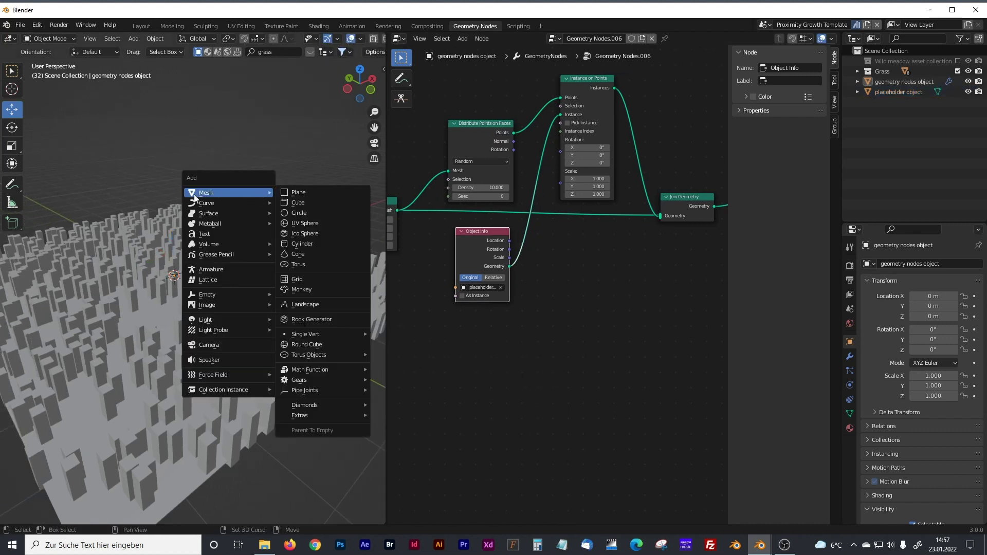
left_click(299, 227)
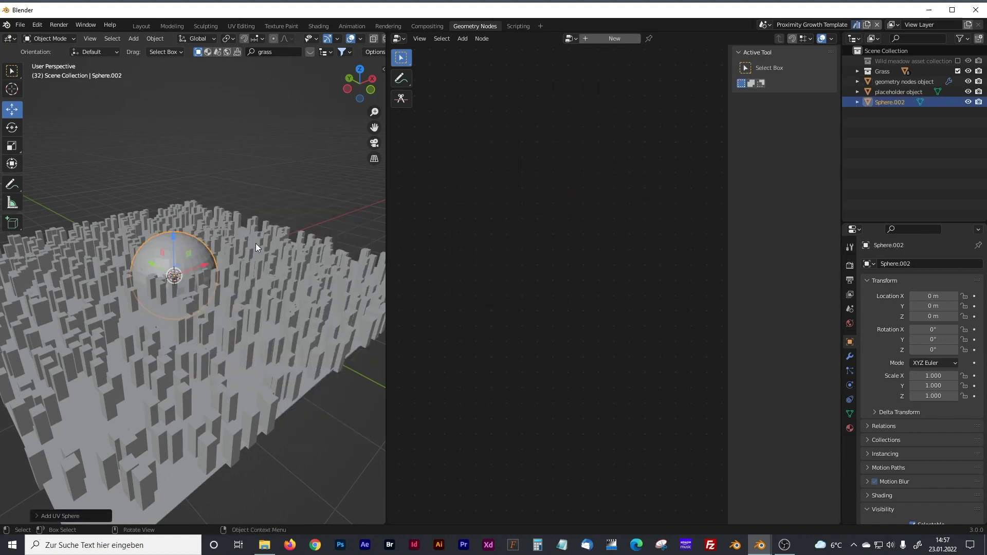
Step: Scale the sphere up uniformly to about 1.6 and apply all its transforms
key("s")
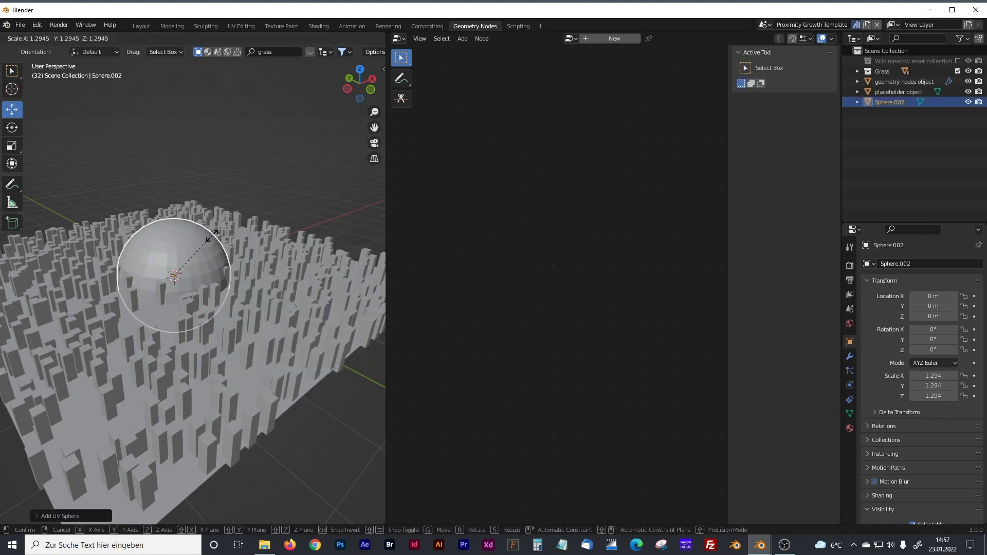
left_click(227, 227)
key("ctrl+a")
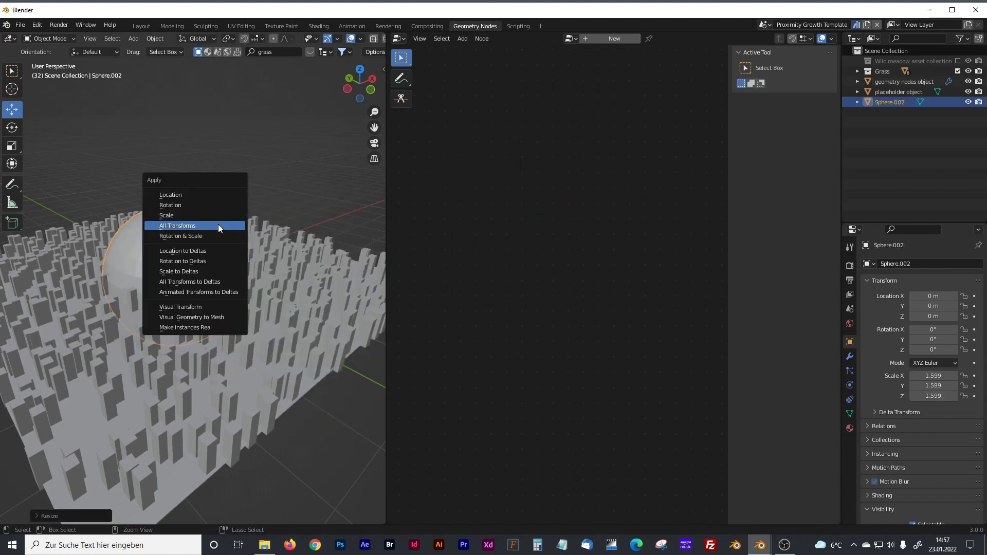
left_click(218, 224)
Step: Rename the Sphere.002 object as "Proximity Object"
left_click(298, 264)
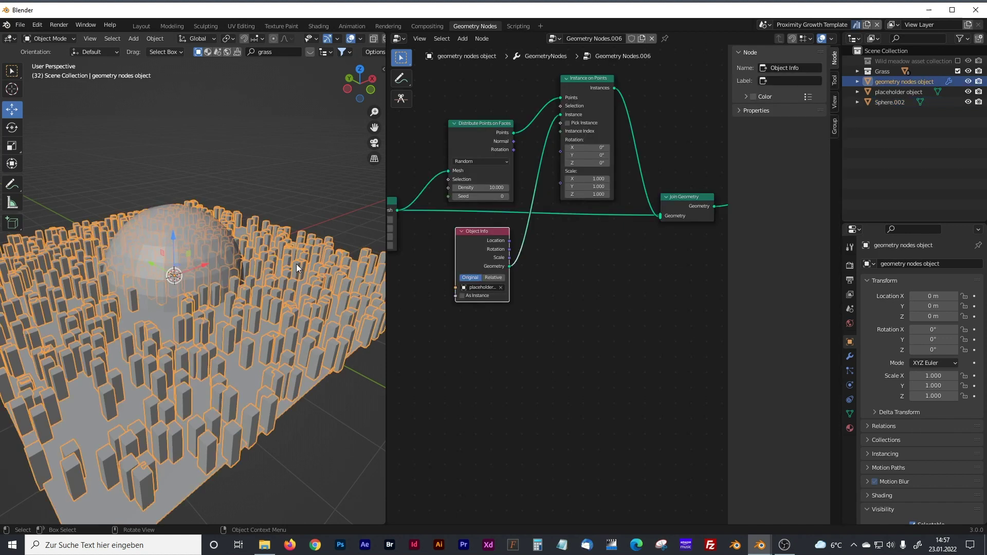
double_click(891, 101)
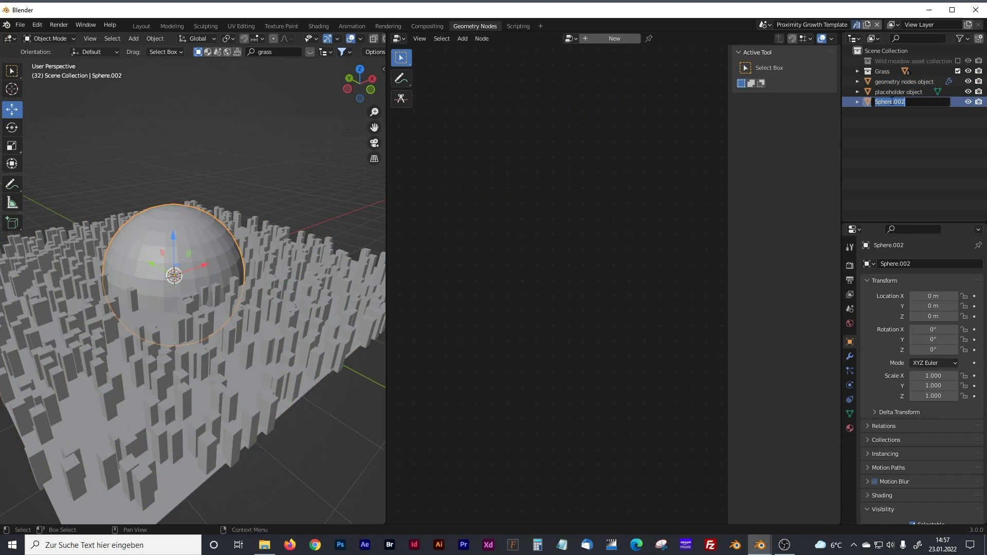
type("Proximity Object")
key("Return")
Step: Widen the node editor and bring the Proximity Object into the geometry nodes object's tree as an Object Info node below the existing nodes
left_click(292, 212)
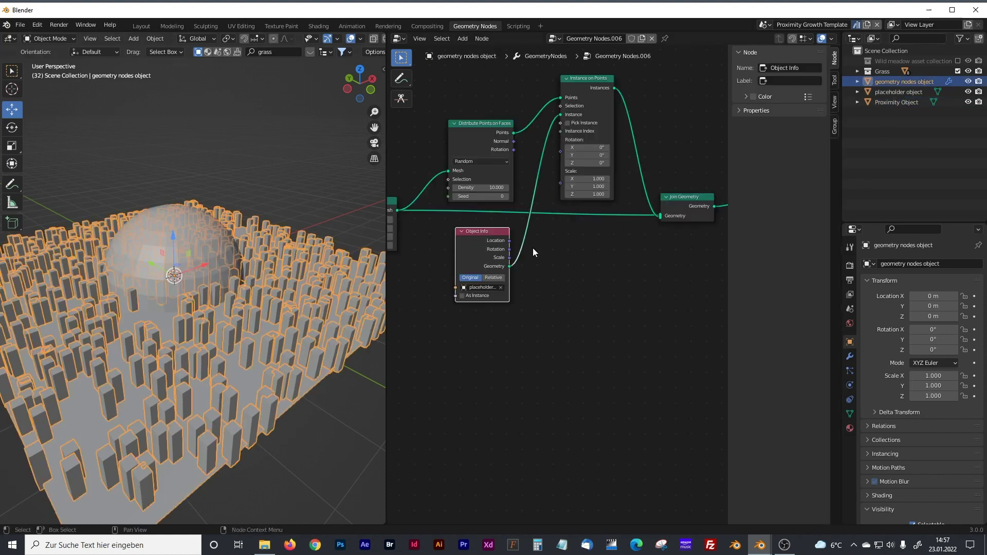
middle_click_drag(619, 204, 676, 159)
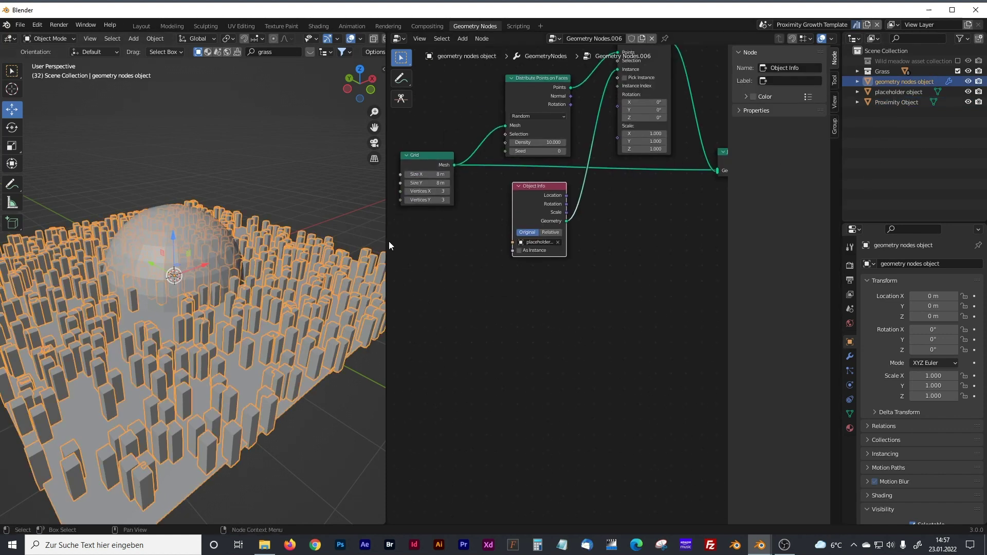
left_click_drag(386, 240, 230, 240)
left_click_drag(881, 103, 367, 408)
middle_click_drag(455, 347, 476, 235)
left_click_drag(406, 298, 402, 271)
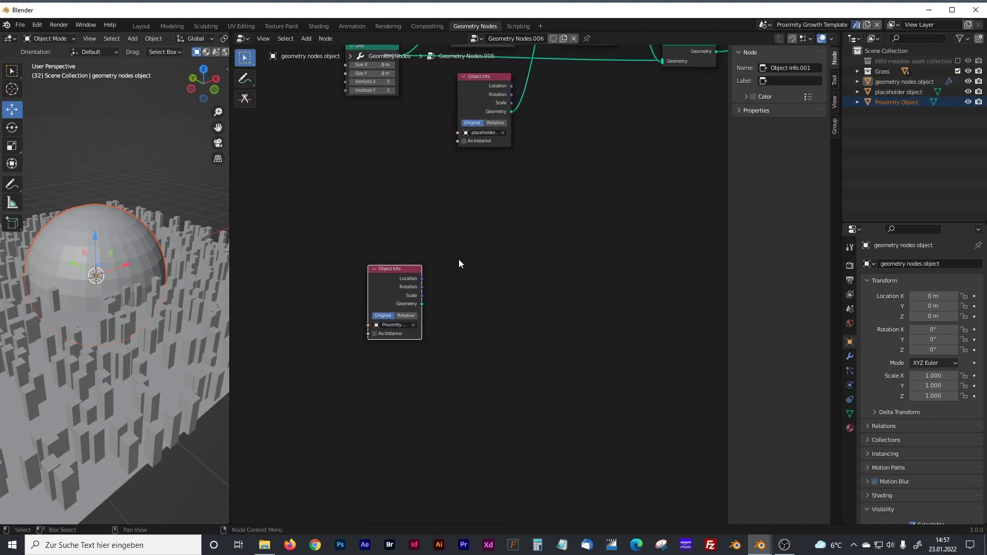
Step: Add a Position node above the Proximity Object's Object Info node
left_click(473, 261)
scroll(478, 262, "up", 1)
scroll(478, 266, "up", 1)
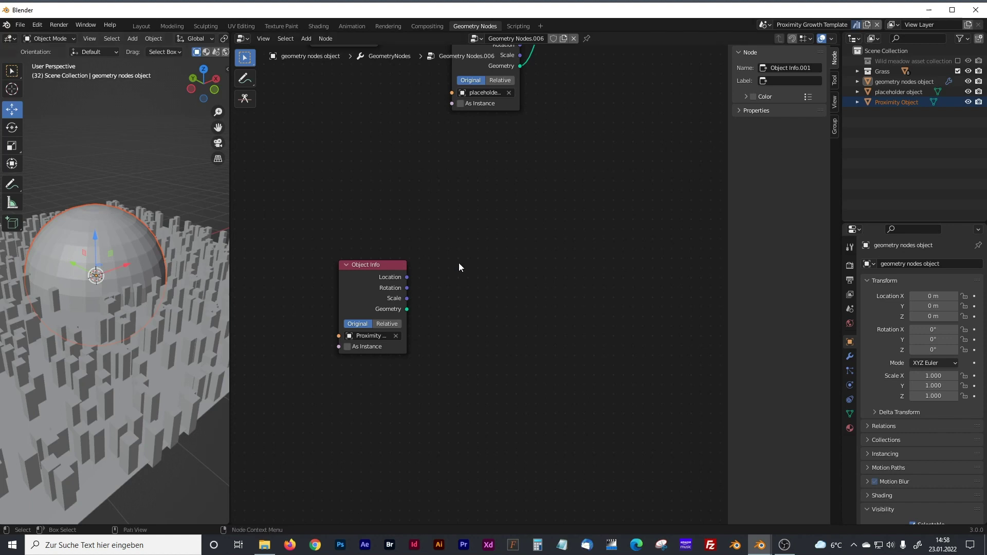
key("shift+a")
left_click(425, 166)
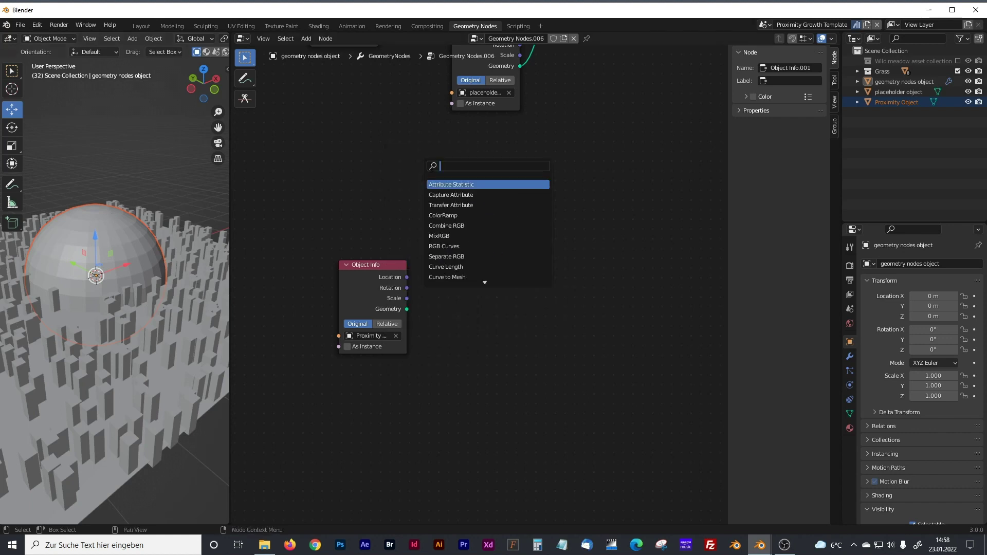
type("posi")
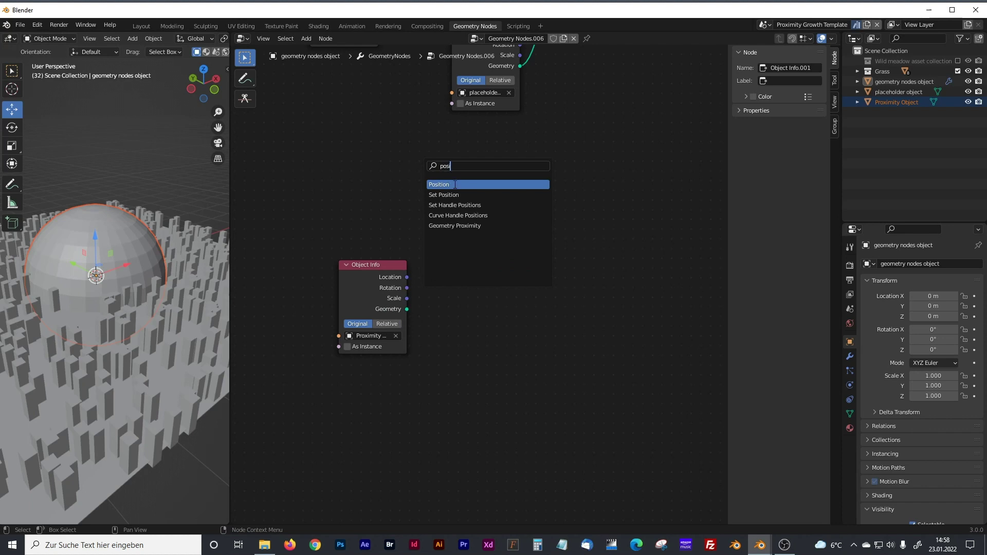
left_click(454, 184)
left_click(467, 230)
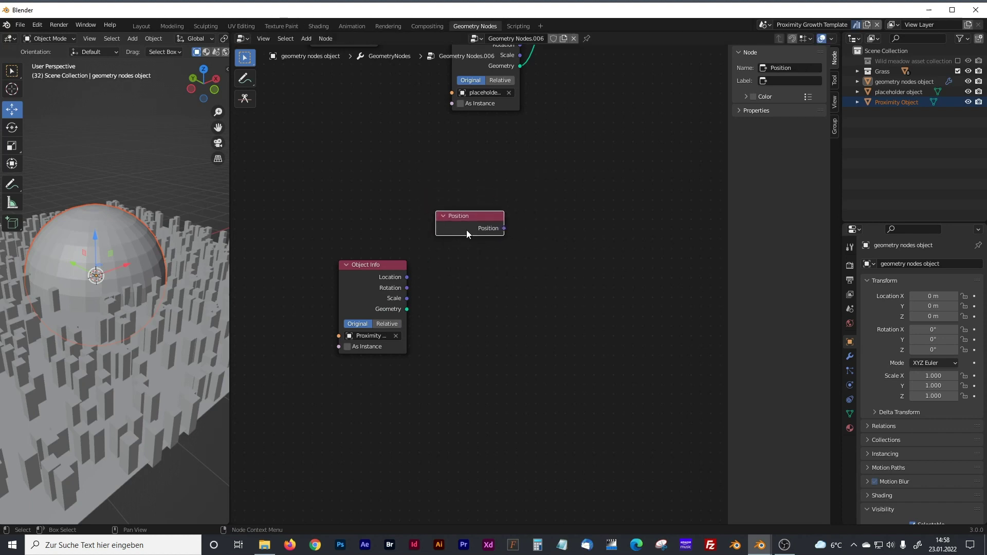
Step: Add a Geometry Proximity node beside the Proximity Object's Object Info node, below the Position node
key("shift+a")
left_click(474, 323)
type("g")
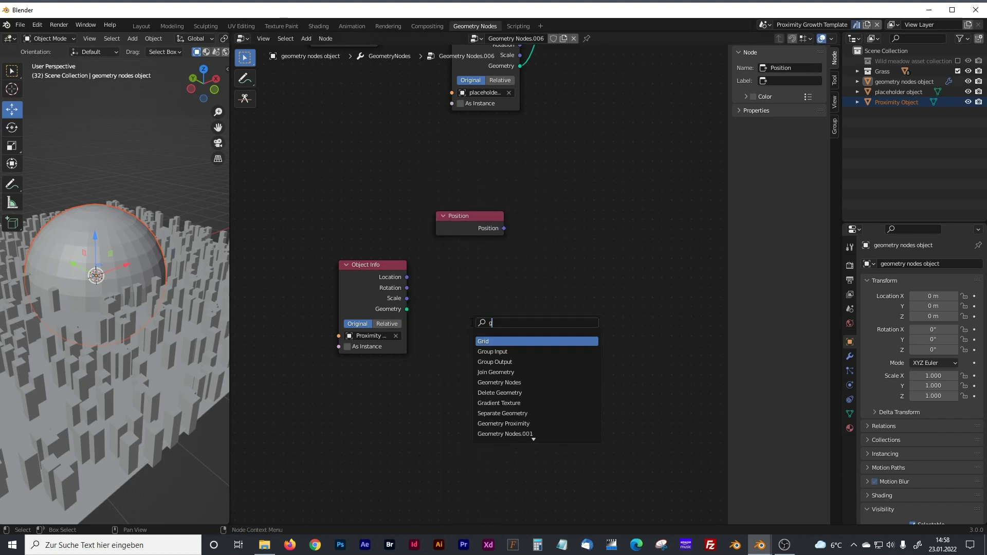
type("eomet")
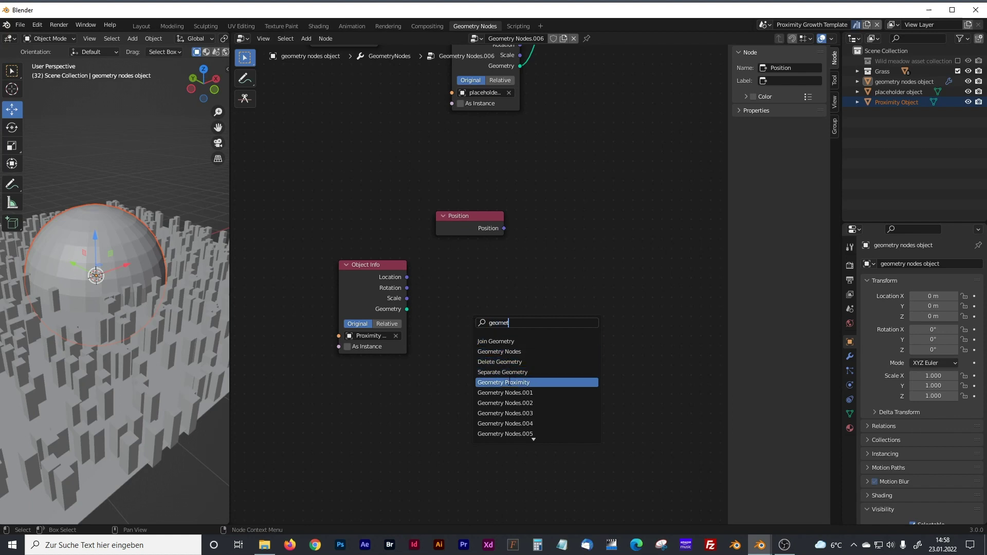
left_click(504, 382)
left_click(489, 332)
middle_click_drag(554, 336, 516, 333)
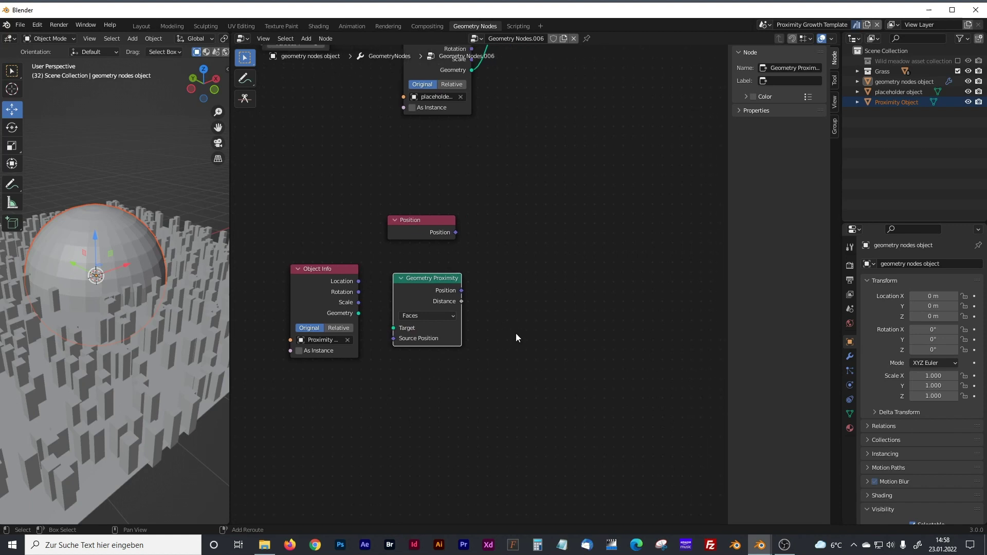
Step: Add a Vector Math node beyond the Position and Geometry Proximity nodes and set its operation to Distance
left_click(522, 335)
key("shift+a")
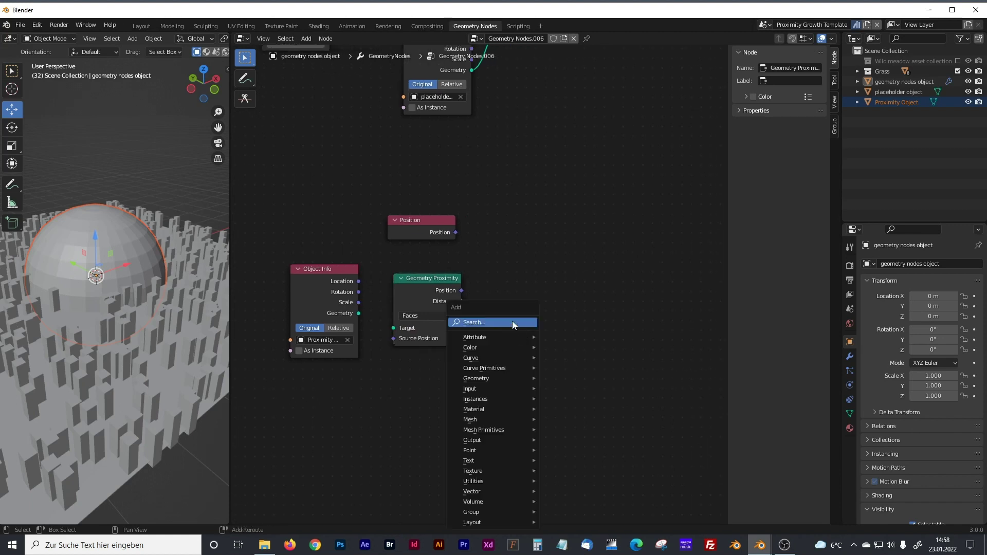
left_click(512, 321)
type("vect")
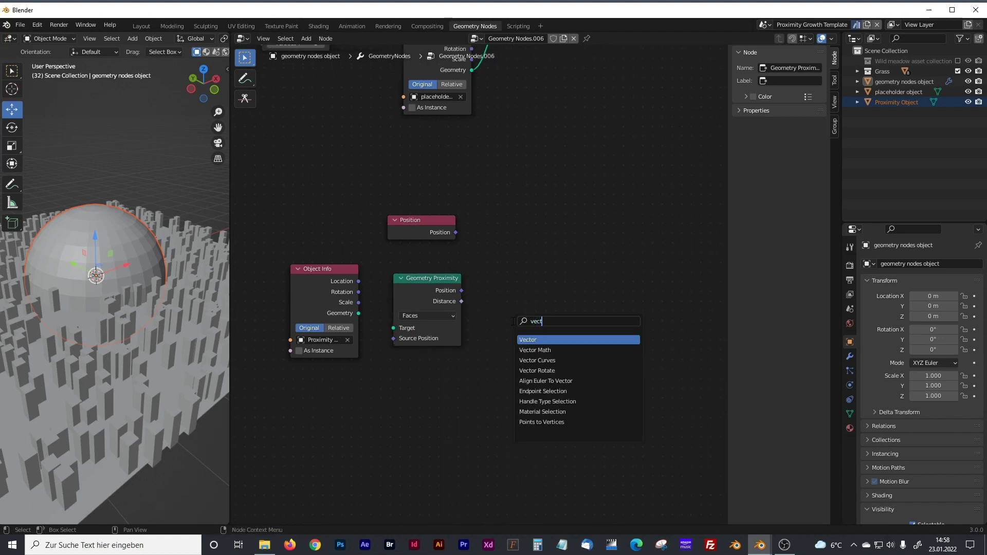
left_click(534, 350)
left_click(532, 255)
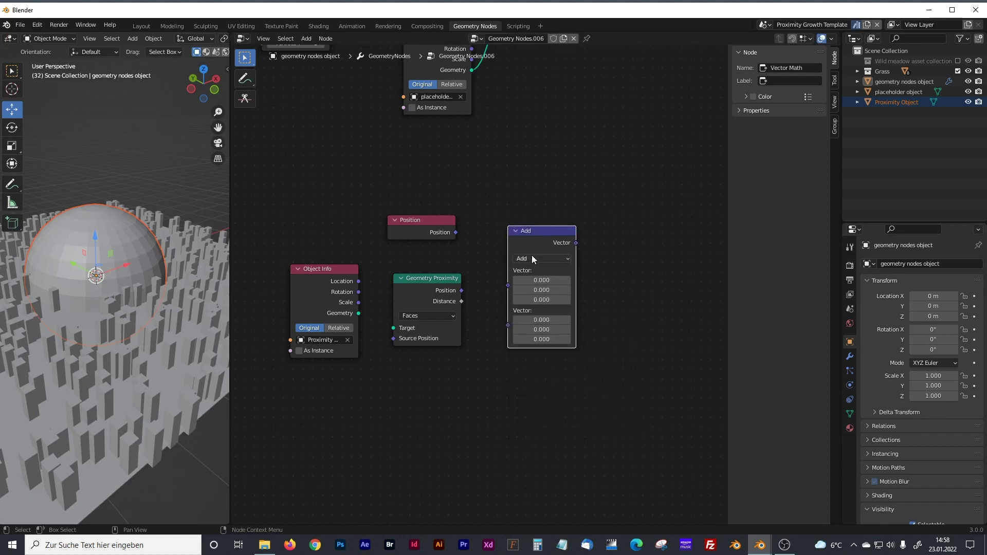
left_click(532, 255)
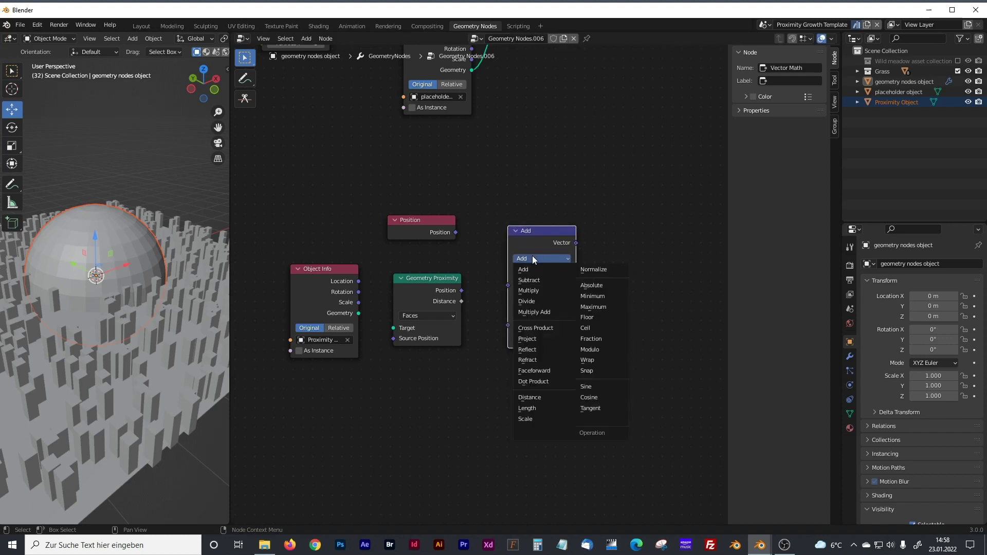
left_click(530, 398)
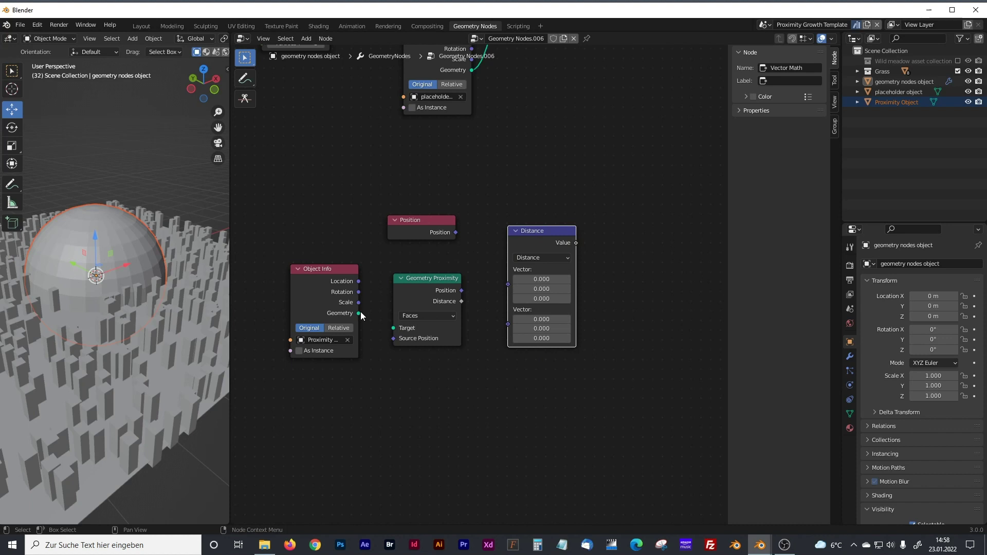
Step: Connect the Proximity Object's geometry to Geometry Proximity's Target, and the Position and Geometry Proximity positions to the Distance node's two vectors
left_click_drag(359, 312, 390, 330)
left_click_drag(456, 232, 503, 287)
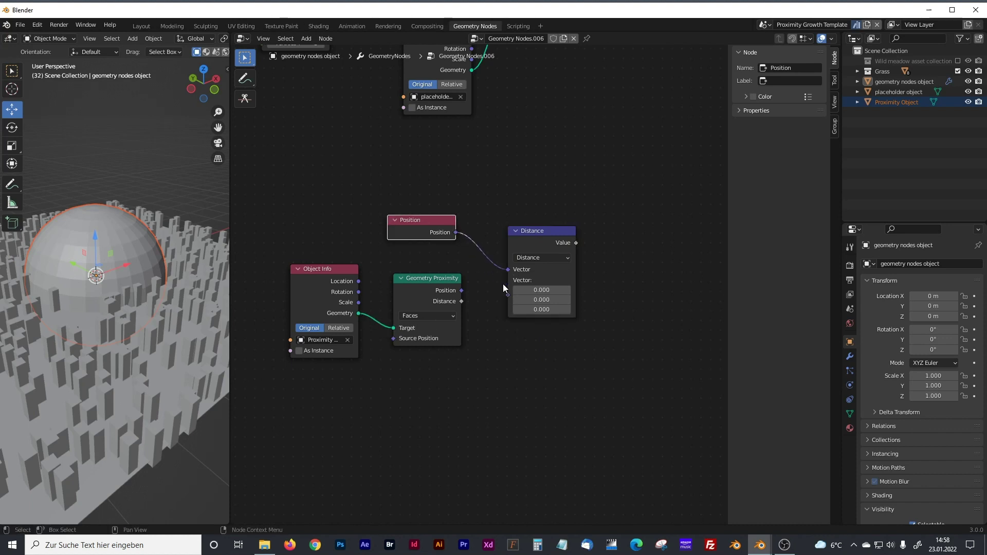
left_click_drag(440, 278, 508, 297)
Step: Add a Math node beyond the Distance node and set its operation to Multiply Add
middle_click_drag(591, 345, 480, 350)
left_click(478, 347)
key("shift+a")
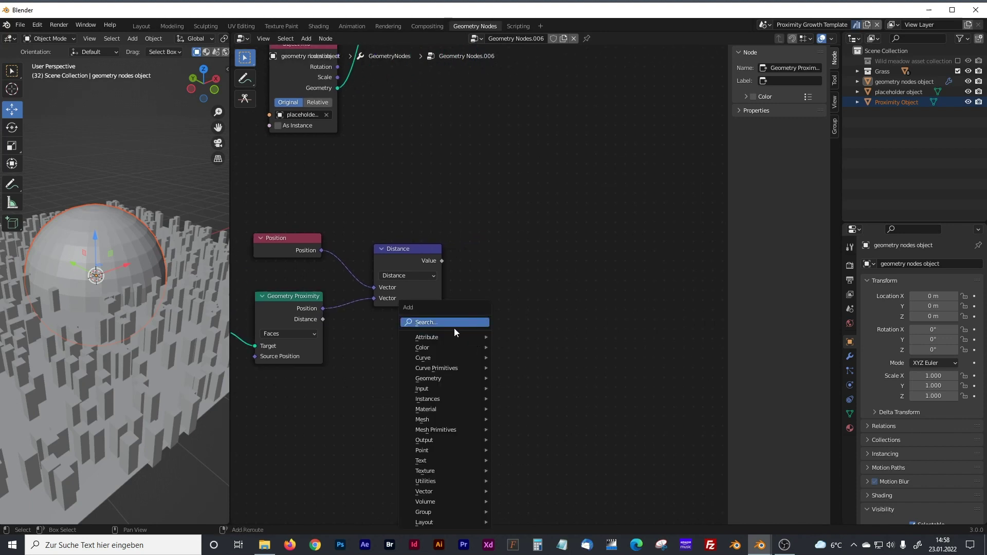
left_click(446, 321)
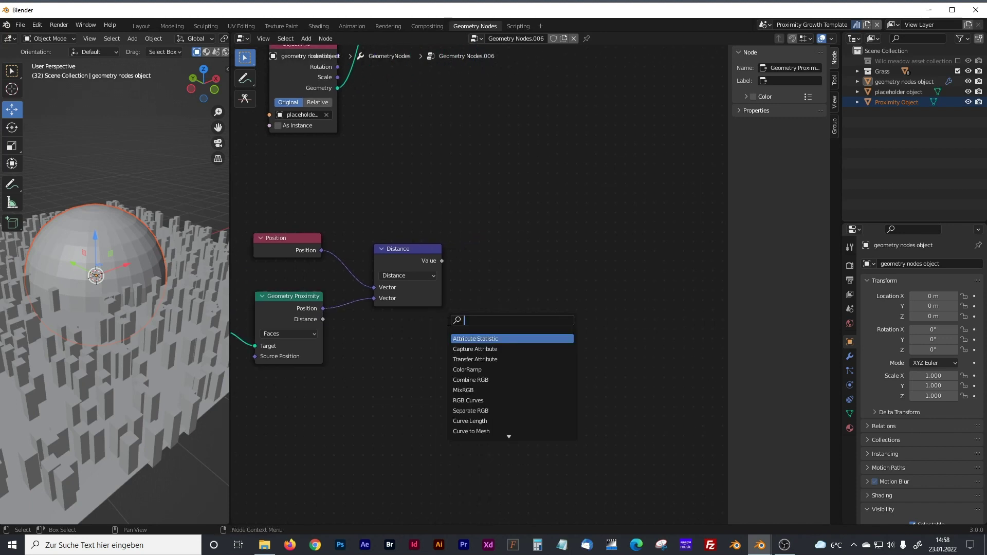
type("math")
left_click(469, 340)
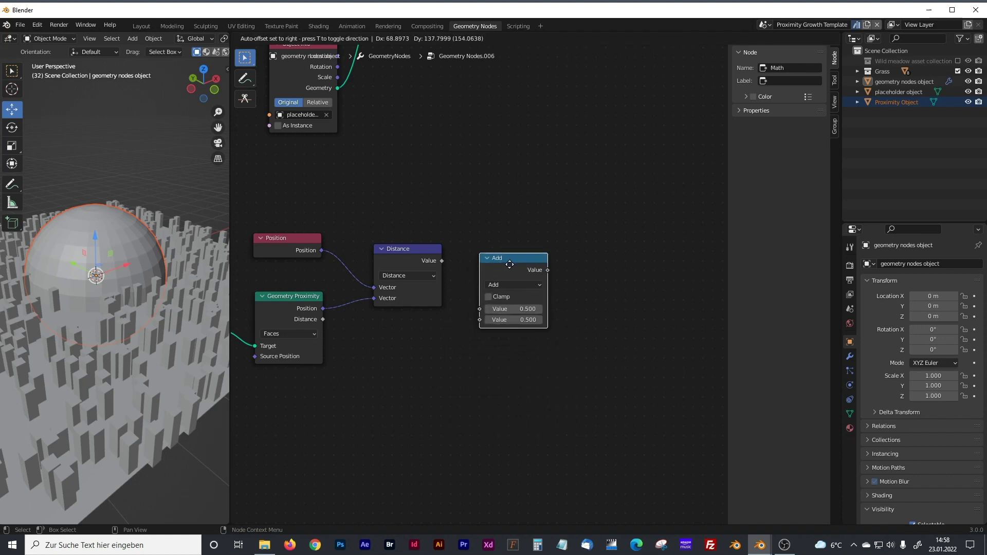
left_click(520, 261)
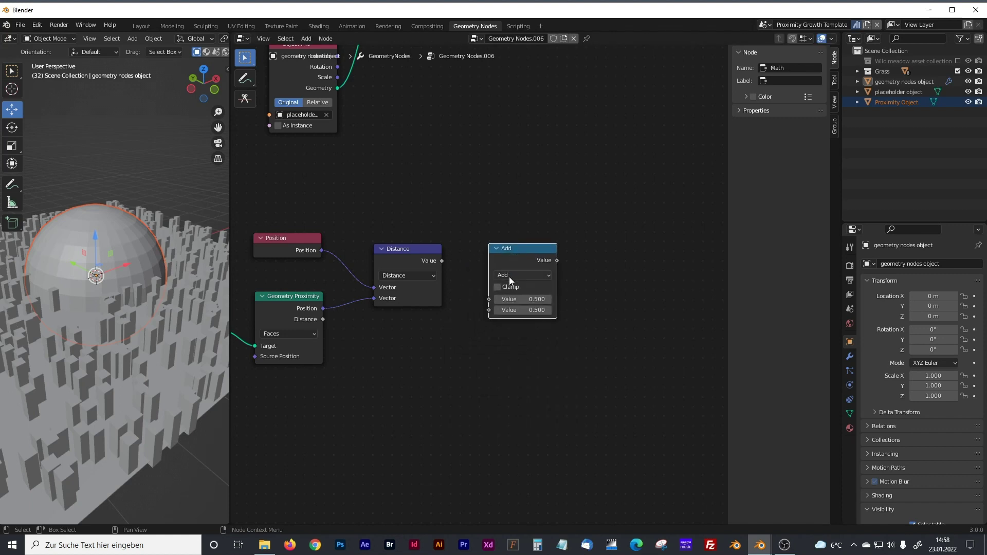
left_click(511, 279)
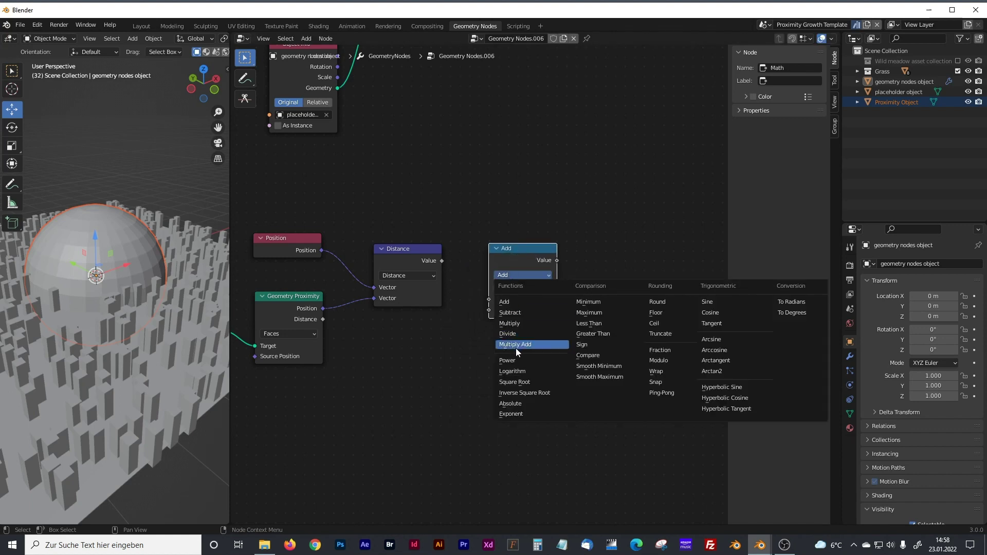
left_click(516, 347)
Step: Duplicate the Multiply Add node, place the copy beyond it, and set the copy's operation to Multiply
middle_click_drag(562, 368, 452, 355)
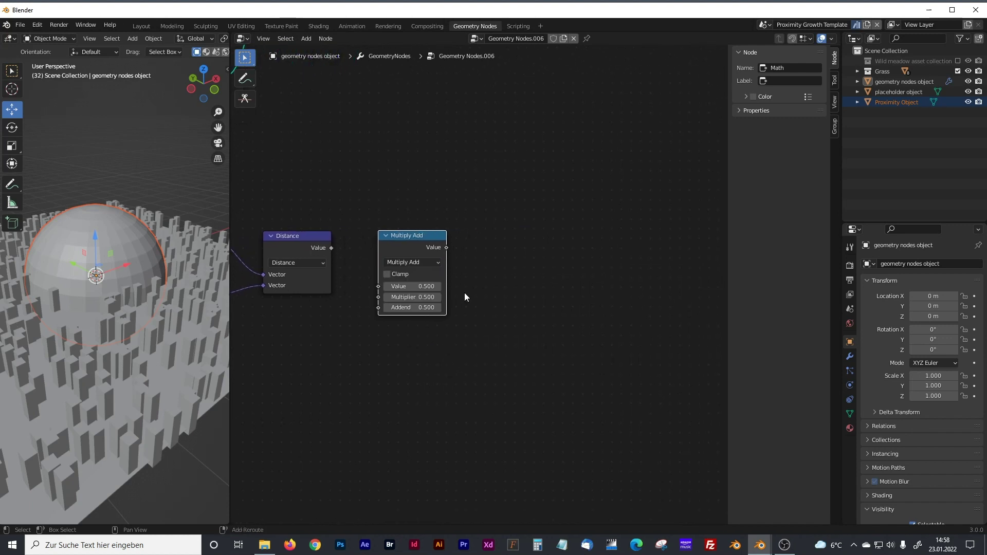
key("shift+d")
left_click(570, 246)
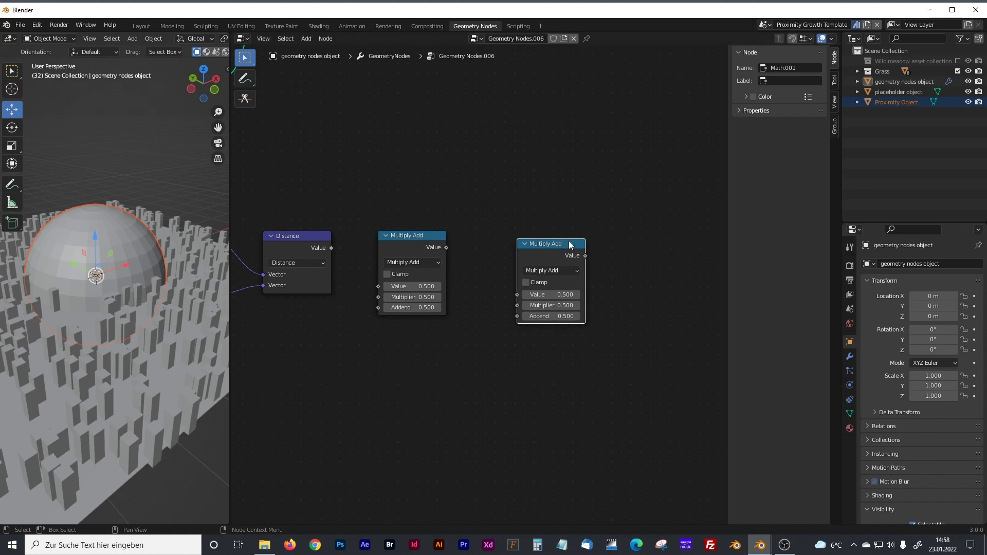
left_click(552, 271)
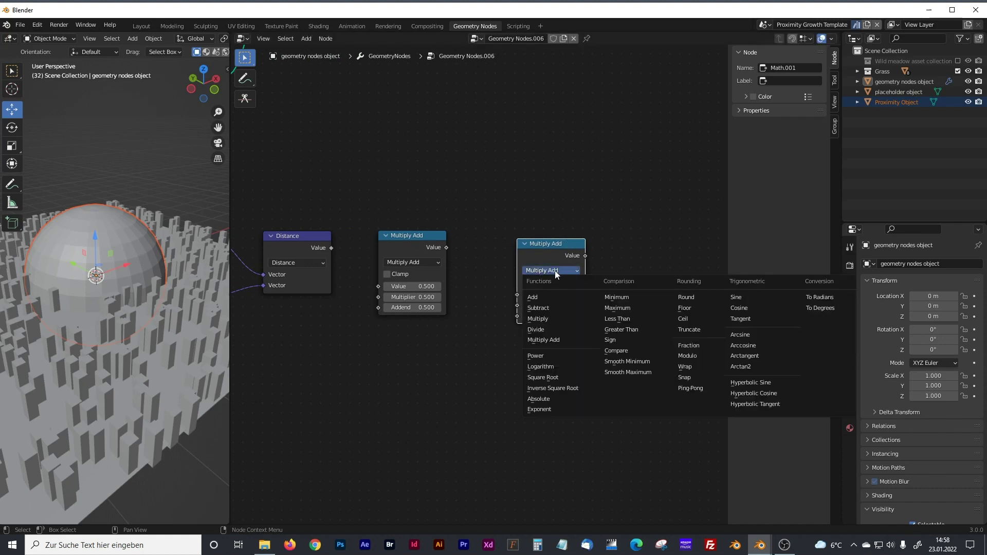
left_click(544, 318)
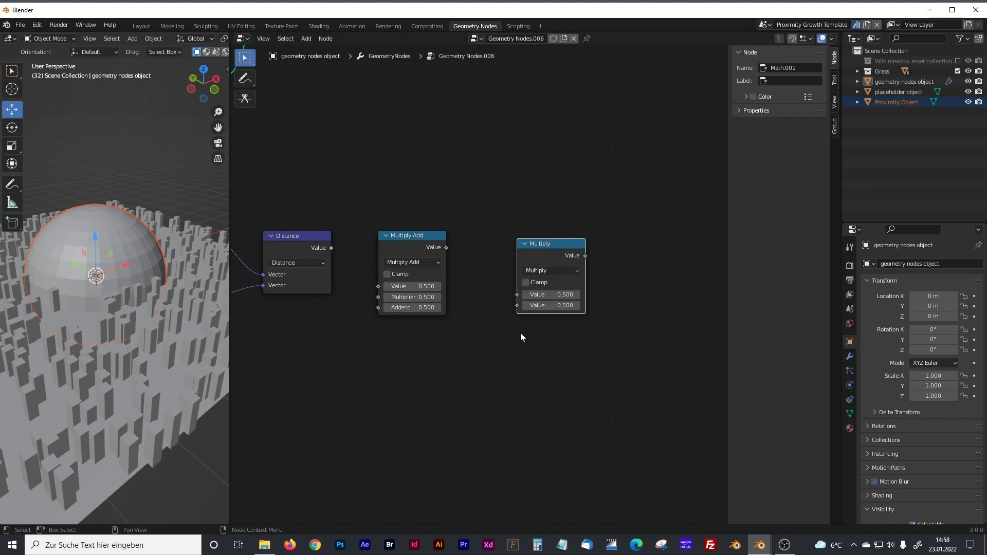
Step: Add a Random Value node below the Multiply node
middle_click_drag(476, 379, 458, 337)
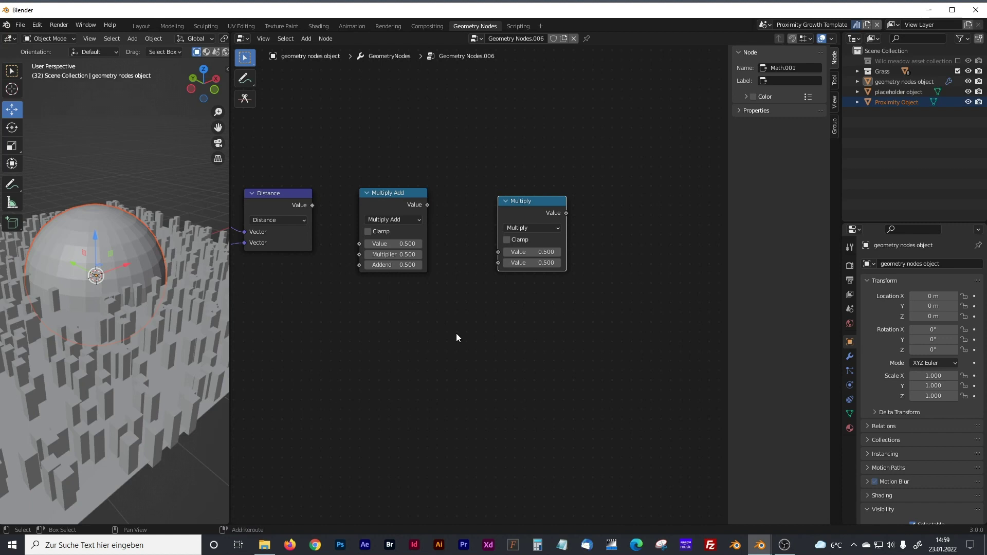
key("shift+a")
type("ran")
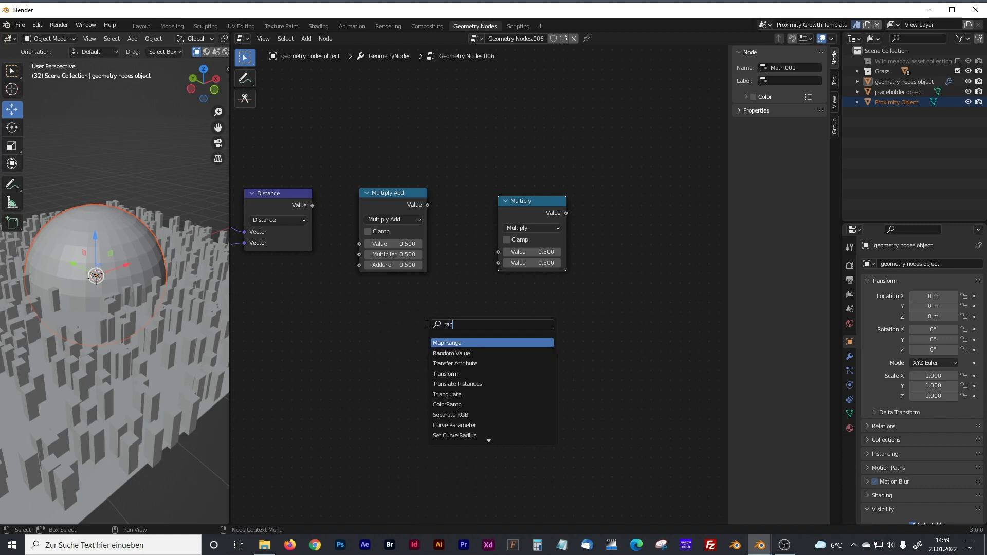
type("d")
key("Return")
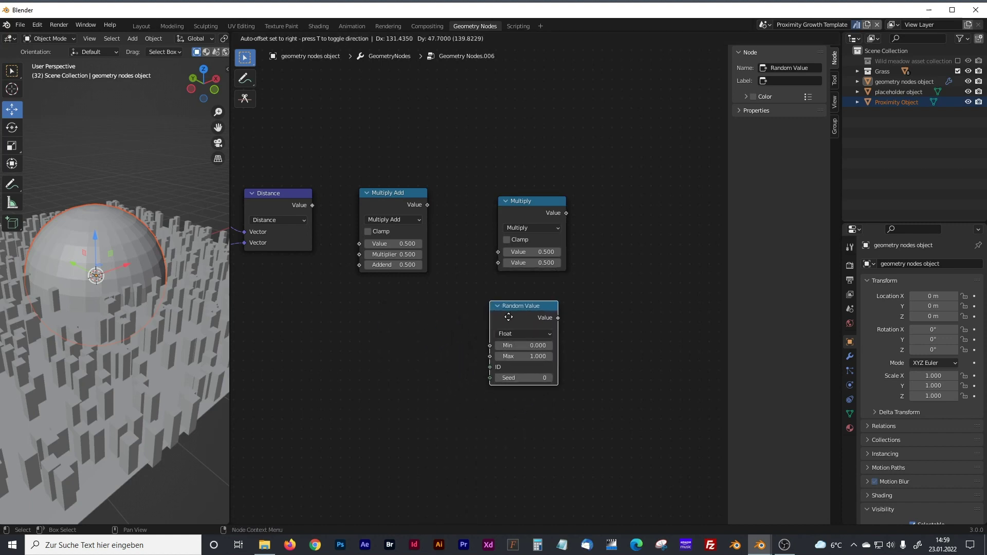
left_click(475, 300)
Step: Connect the Distance value to the Multiply Add node's Value input and enable Clamp on Multiply Add
middle_click_drag(342, 292, 390, 301)
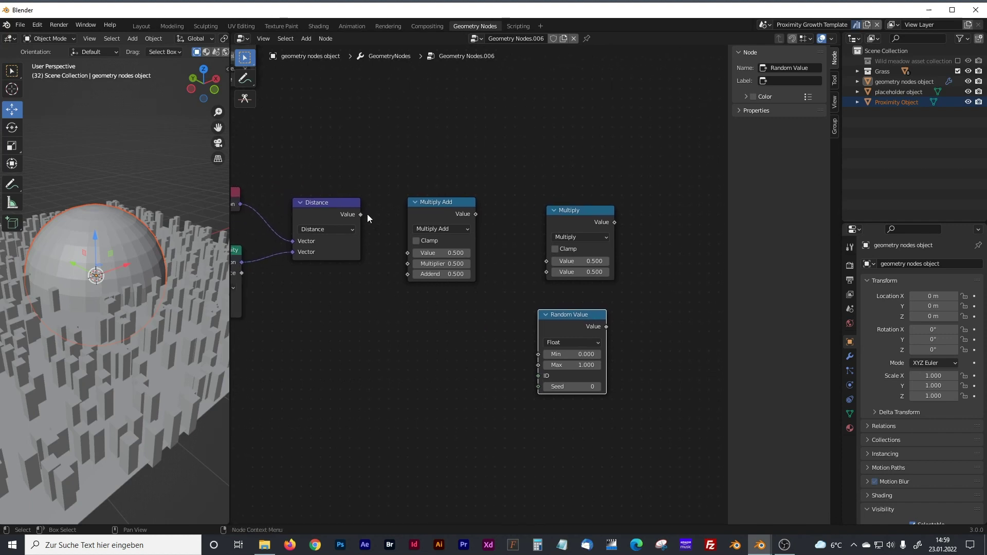
left_click_drag(342, 203, 404, 254)
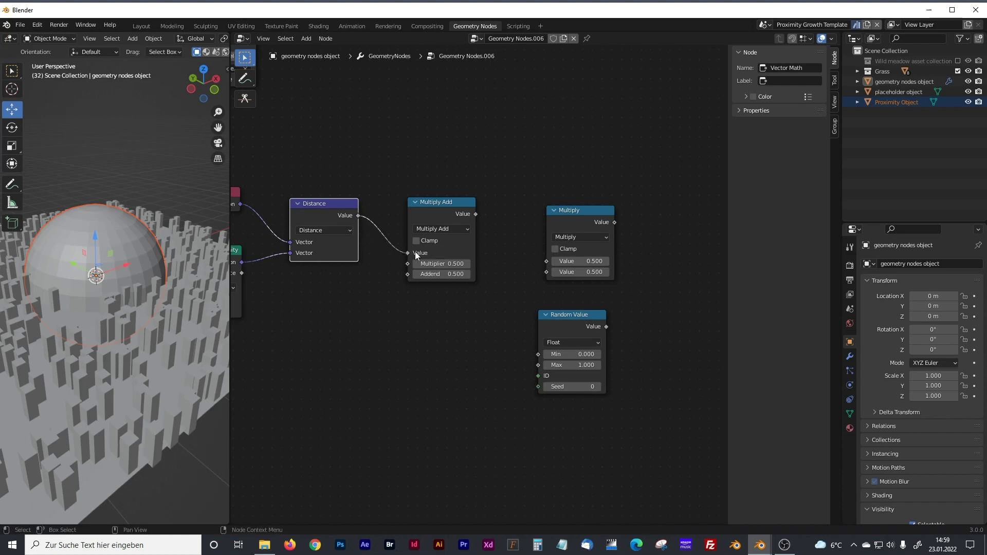
left_click(417, 241)
Step: Connect the Multiply Add and Random Value outputs to the Multiply node's two inputs, with Random Value placed under Multiply Add
middle_click_drag(499, 248, 455, 248)
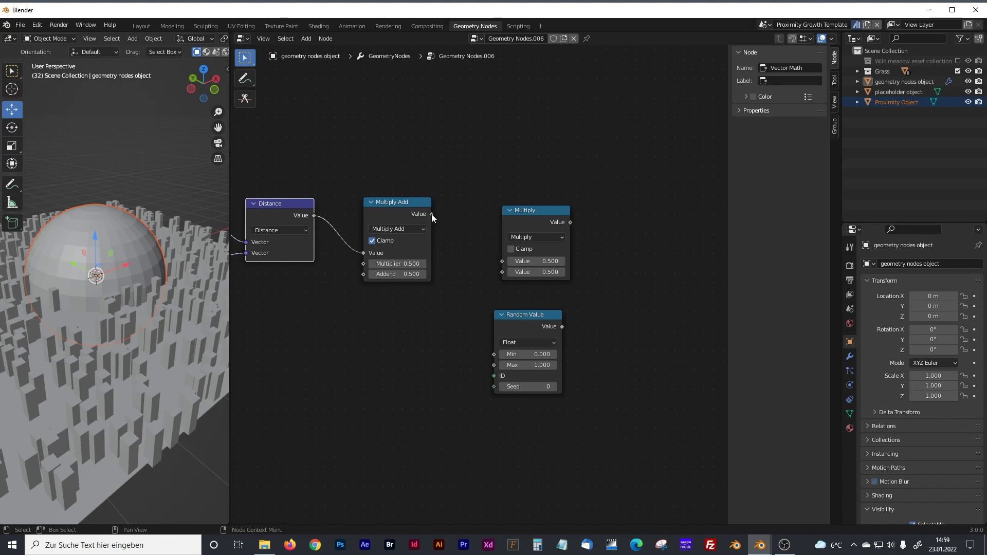
left_click_drag(431, 214, 440, 215)
left_click_drag(483, 261, 501, 263)
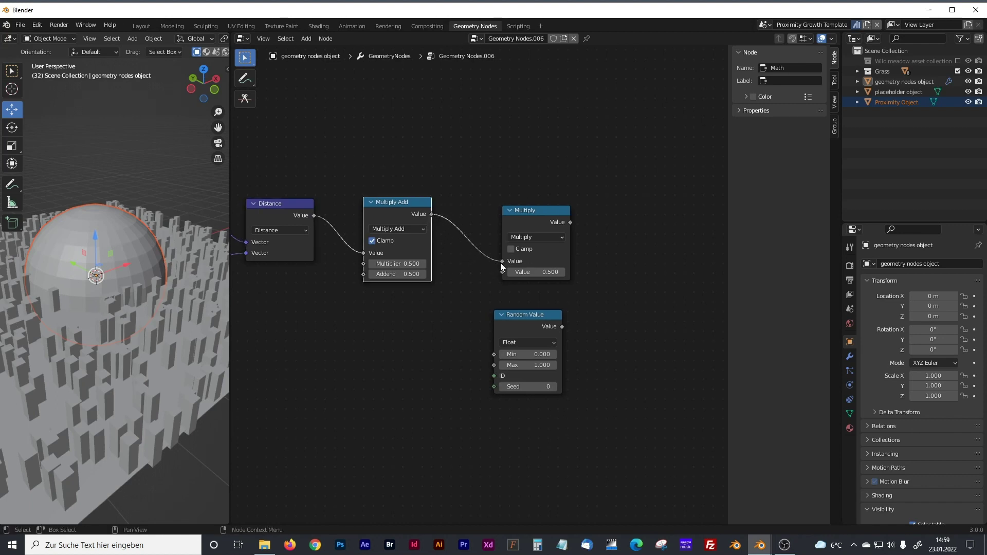
left_click_drag(523, 313, 498, 273)
left_click_drag(526, 211, 524, 251)
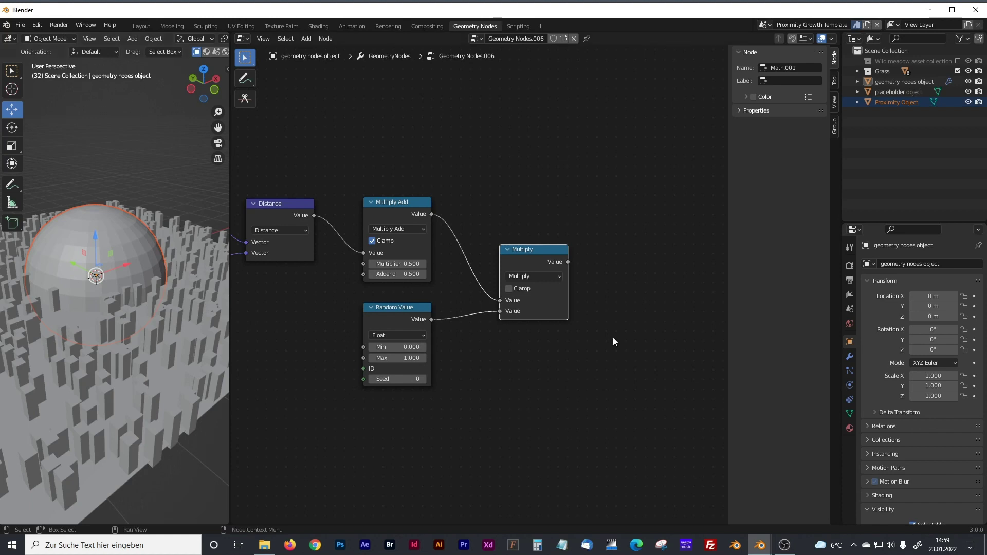
Step: Add a Combine XYZ node beyond the Multiply node
middle_click_drag(615, 335, 510, 340)
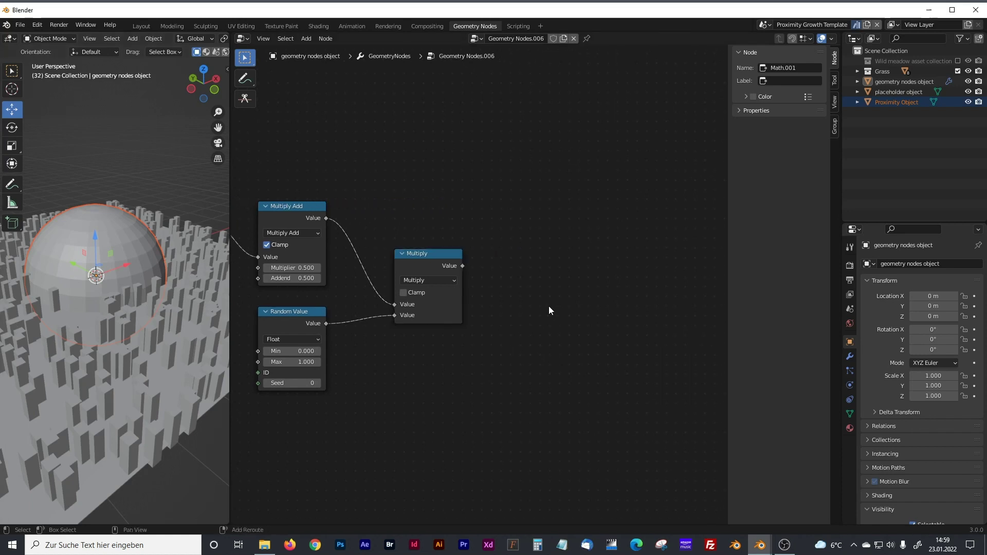
key("shift+a")
left_click(524, 297)
type("comb")
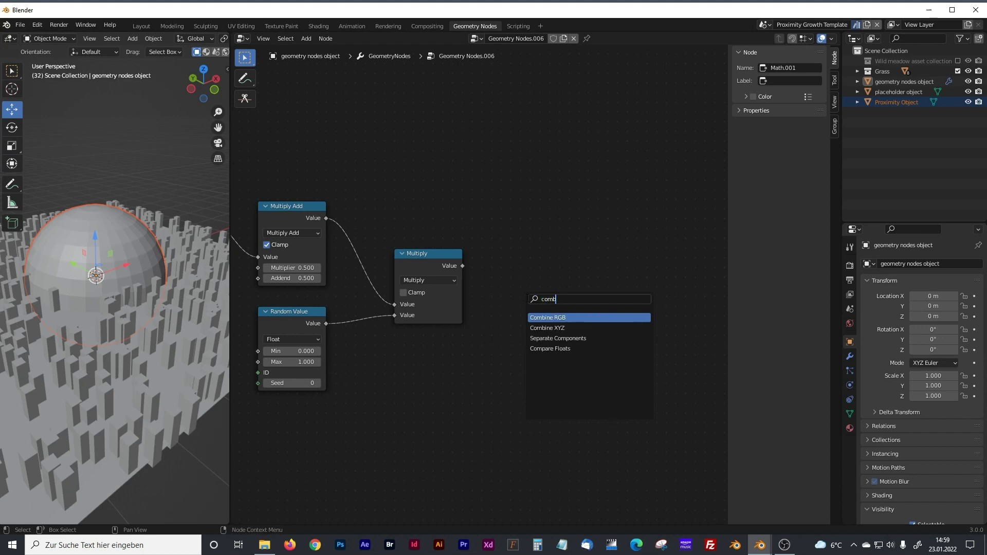
left_click(547, 327)
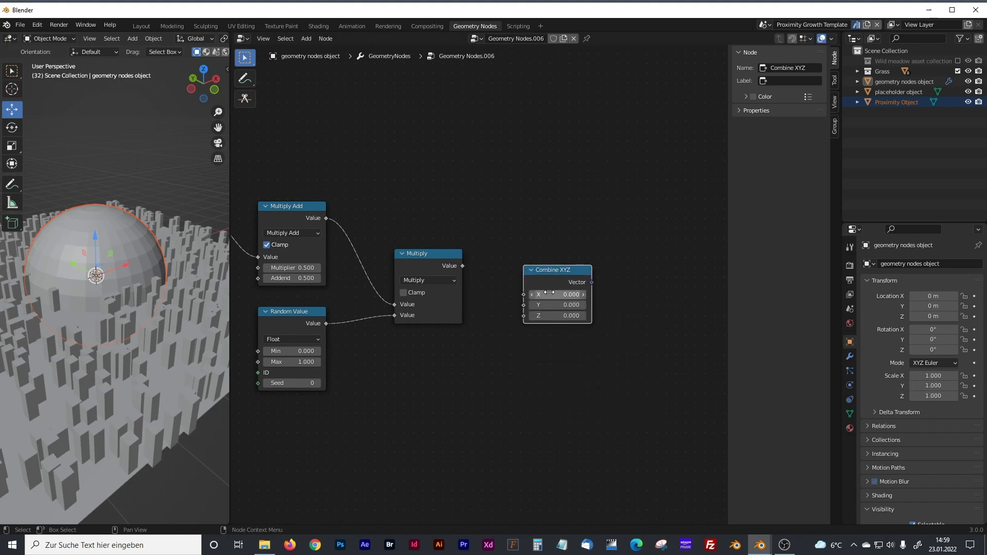
left_click(548, 327)
Step: Feed the Multiply value into X, Y and Z of Combine XYZ, and connect its vector to the instancing node's Scale input
left_click_drag(463, 266, 524, 316)
middle_click_drag(465, 161, 474, 253)
scroll(501, 242, "down", 2)
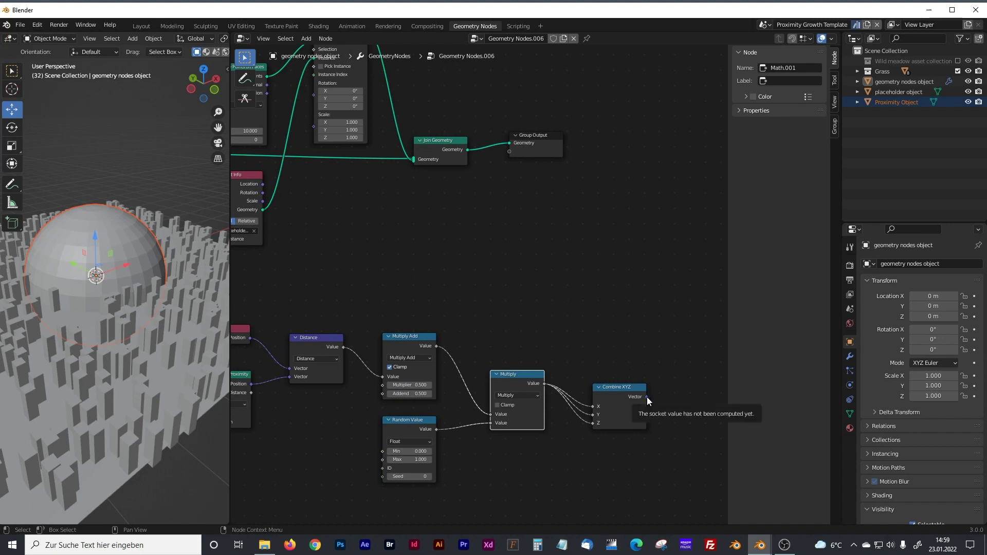
left_click_drag(647, 397, 310, 129)
Step: Switch the Proximity Object's Object Info node from Original to Relative
middle_click_drag(402, 277, 533, 243)
middle_click_drag(349, 237, 463, 200)
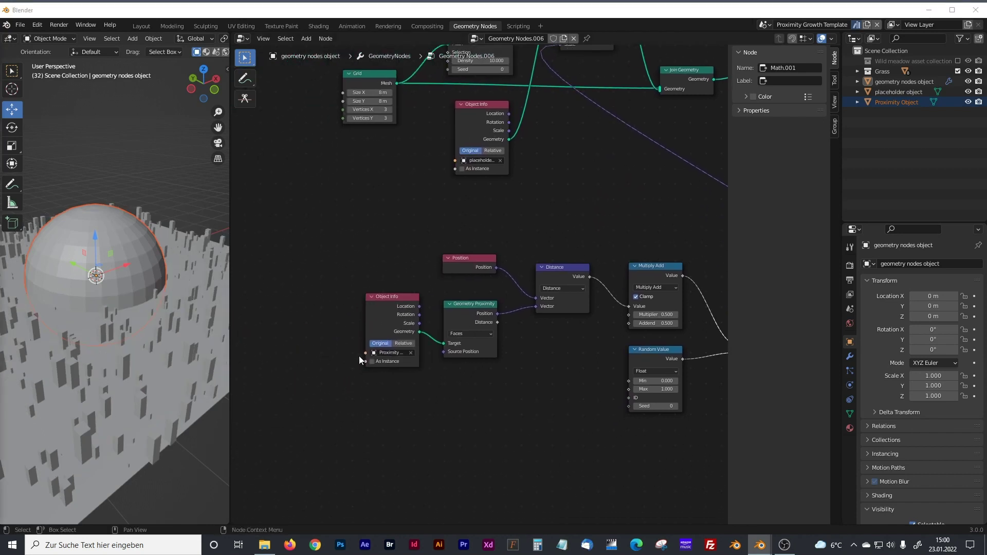
left_click(403, 343)
Step: Move the Proximity Object to about -0.28 m on Y and raise it to about 2.06 m on Z, enlarging the 3D viewport
left_click(95, 273)
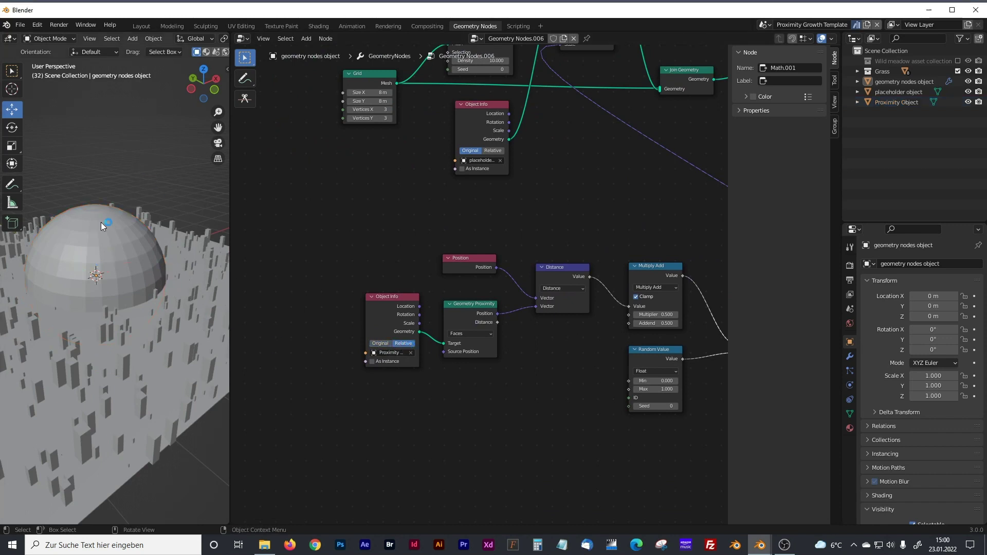
left_click_drag(78, 268, 119, 250)
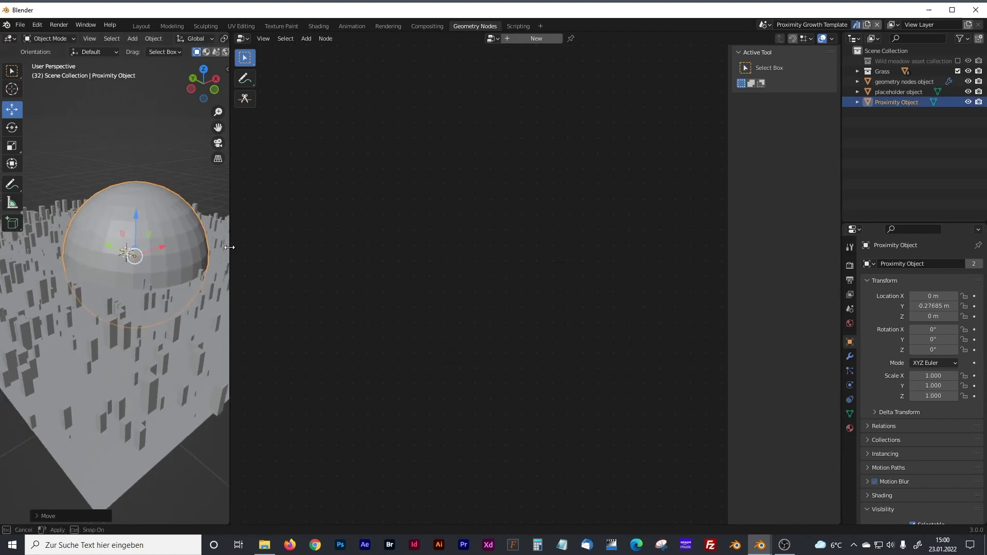
left_click_drag(229, 248, 360, 248)
left_click_drag(209, 224, 200, 105)
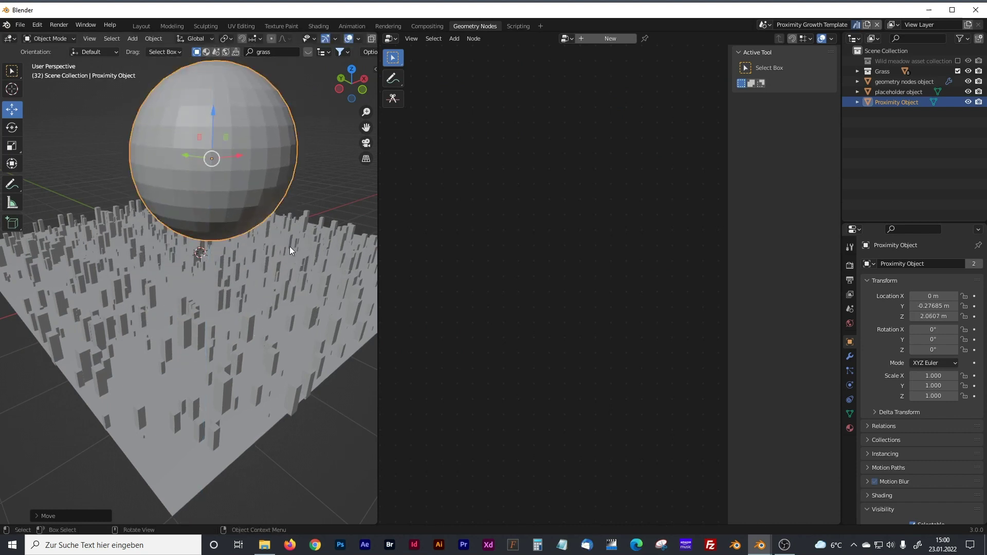
Step: Set the Multiply Add node's Multiplier to -1 and Addend to 1 in the geometry nodes object's tree
left_click(328, 271)
mouse_move(577, 379)
middle_mouse_down()
mouse_move(461, 400)
mouse_move(465, 375)
mouse_move(451, 370)
middle_mouse_up()
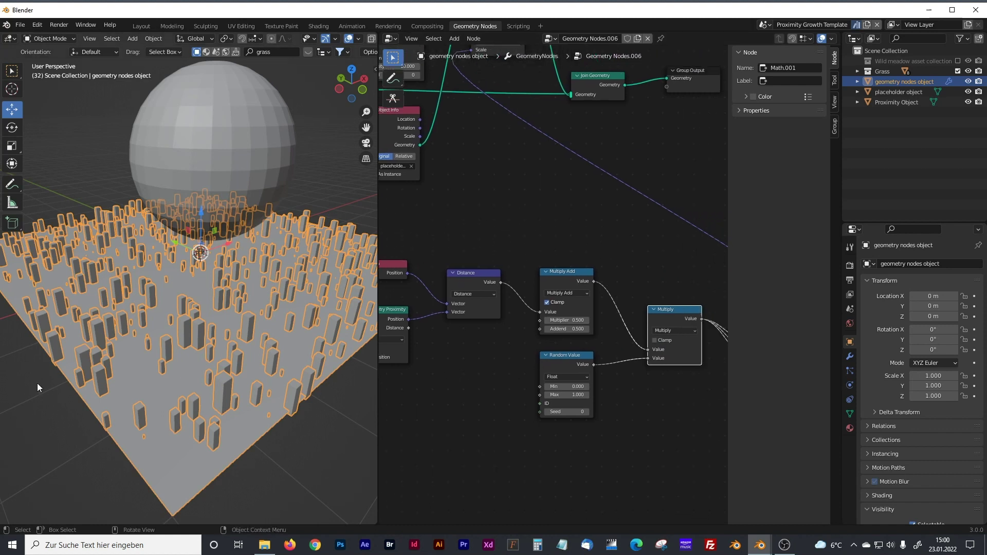
left_click(580, 320)
type("-1")
key("Tab")
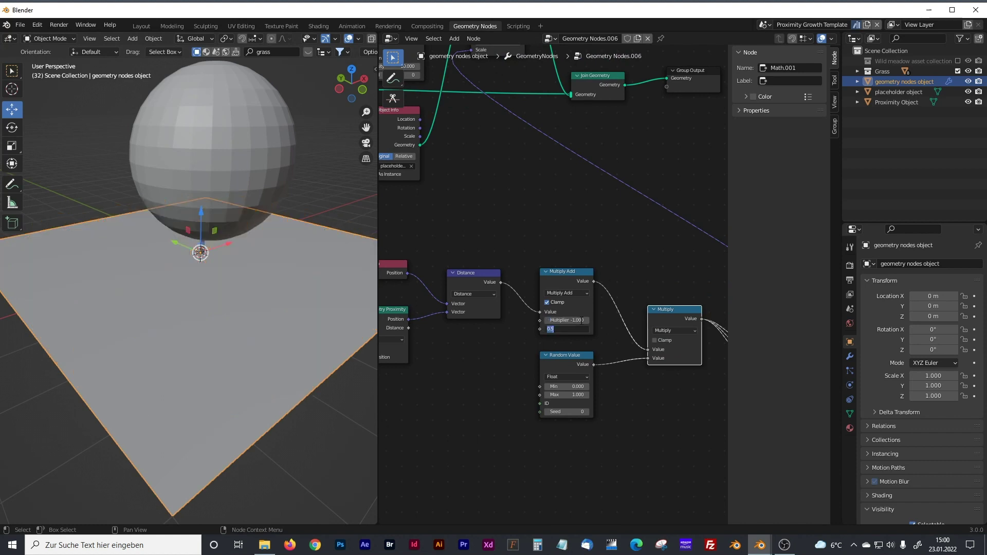
type("1")
key("Return")
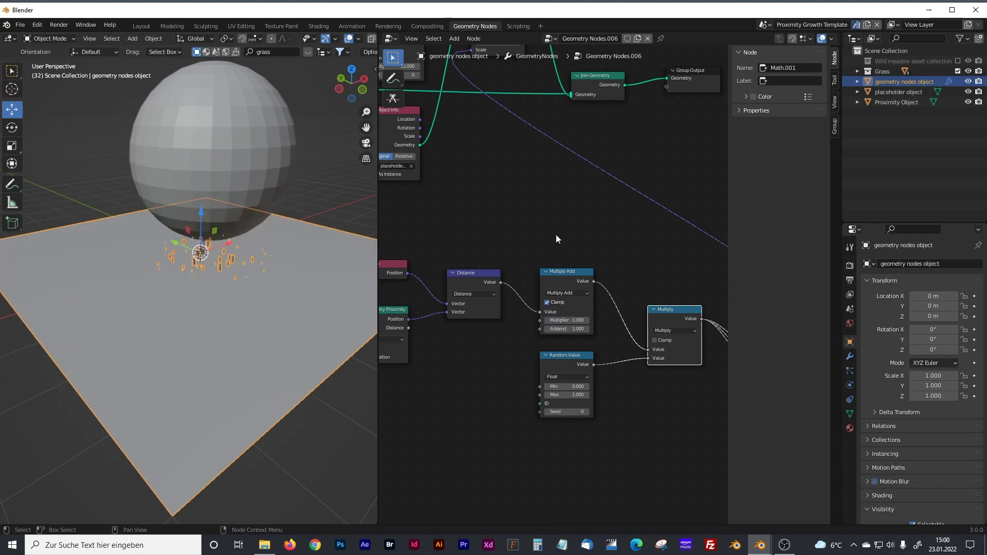
Step: Lower the Proximity Object to about 1.68 m on Z and shift it to about -0.6 m on Y to test the growth
left_click(222, 122)
key("g")
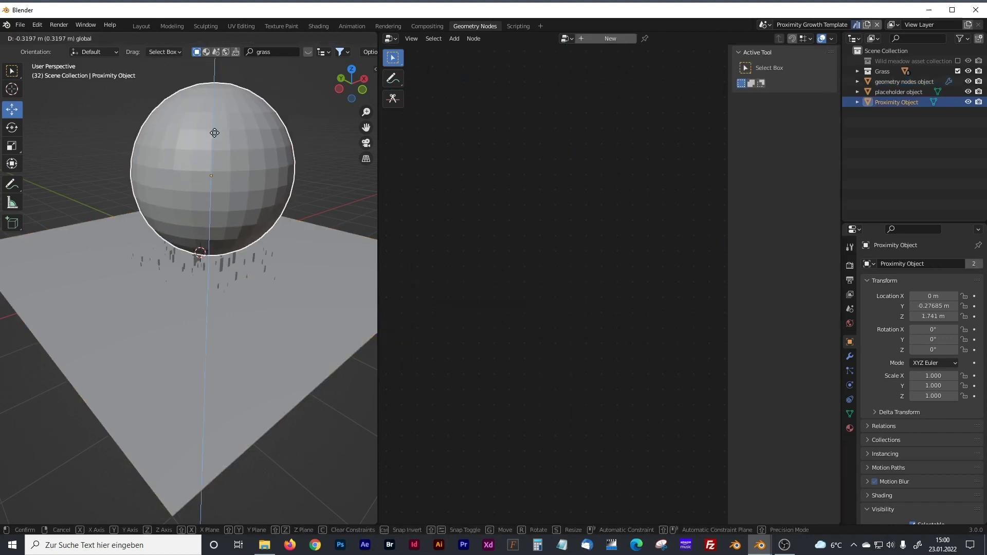
mouse_move(222, 140)
left_mouse_down()
mouse_move(223, 103)
mouse_move(223, 128)
left_mouse_up()
left_click_drag(194, 186, 248, 195)
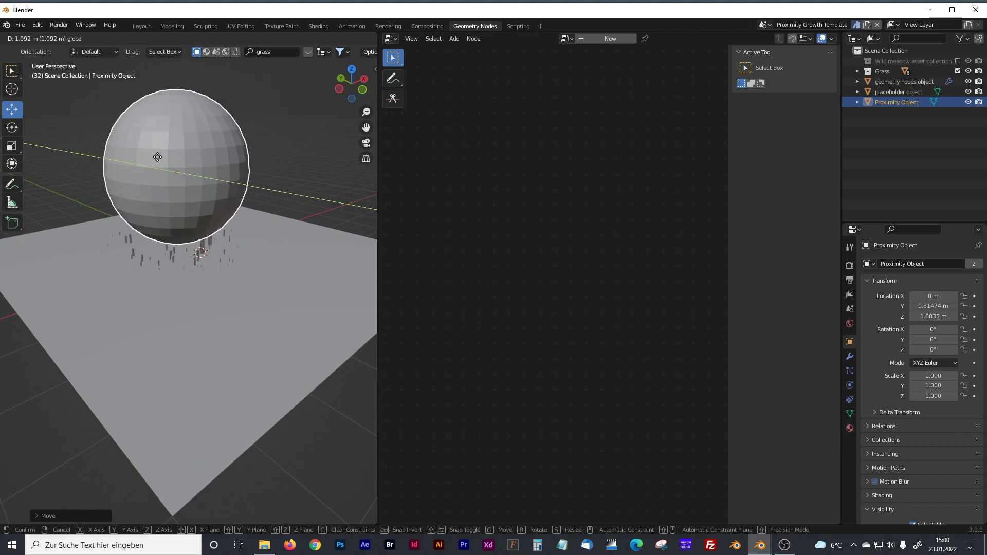
left_click(201, 187)
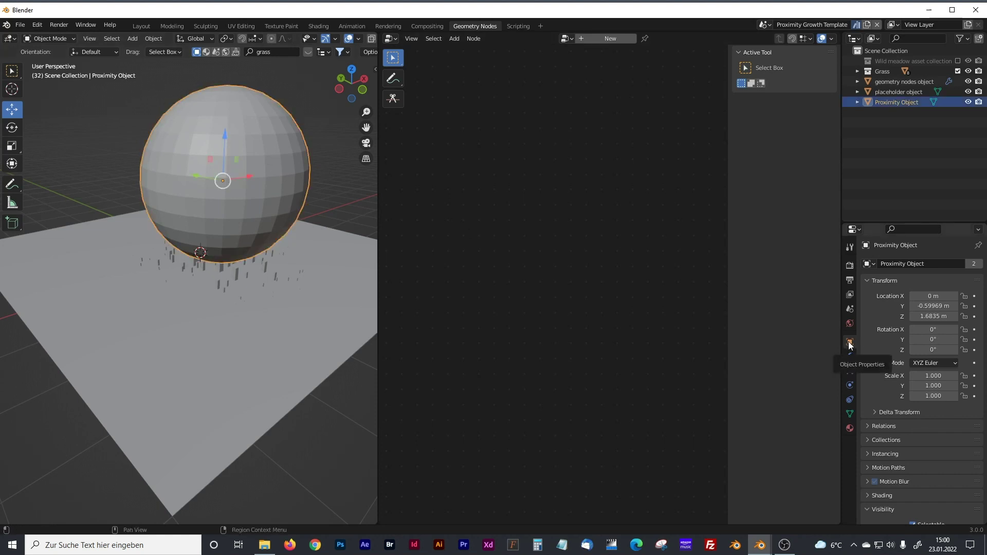
Step: Set the Proximity Object's viewport display to Bounds, with Bounds enabled and Sphere as the bounds type
left_click_drag(839, 333, 736, 335)
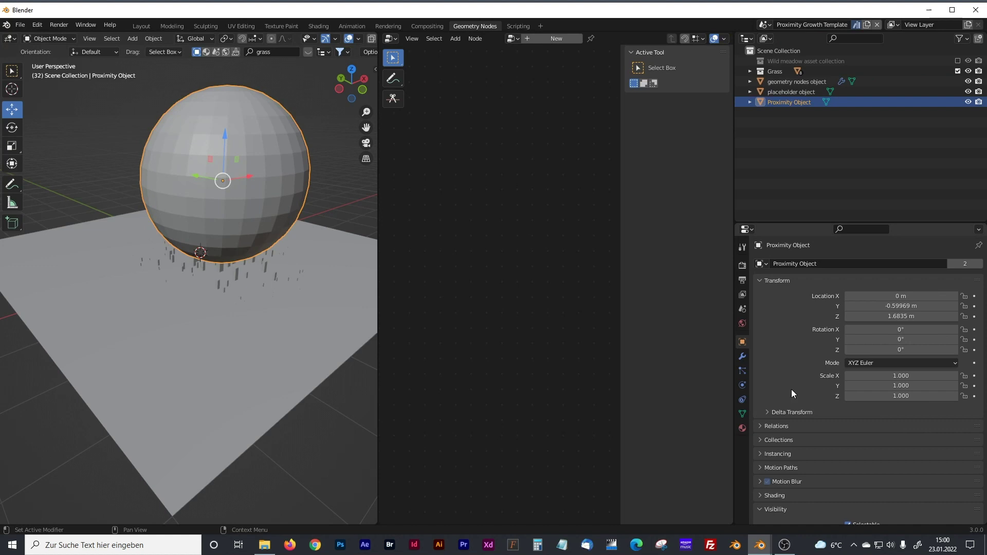
scroll(791, 390, "down", 10)
scroll(781, 393, "up", 3)
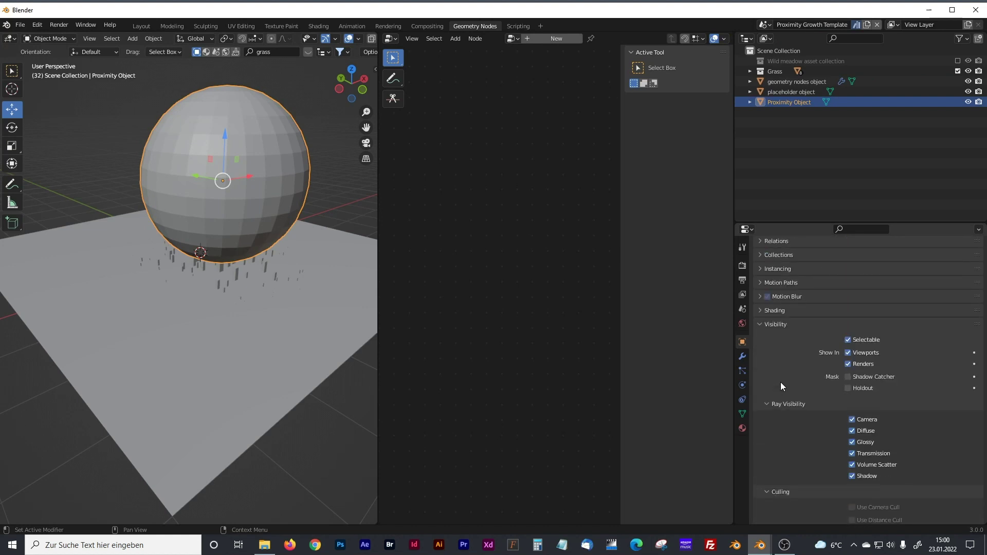
left_click(759, 323)
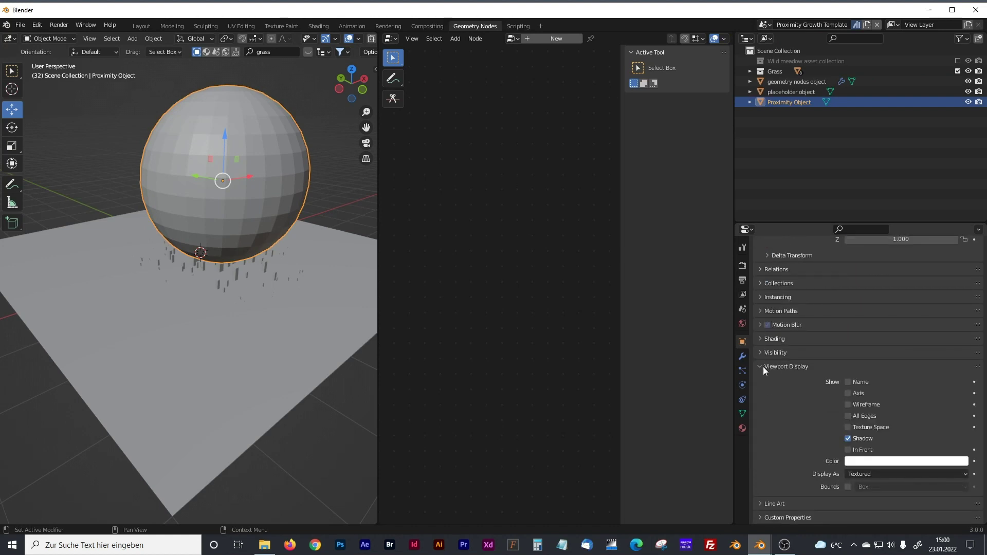
left_click(859, 474)
left_click(860, 463)
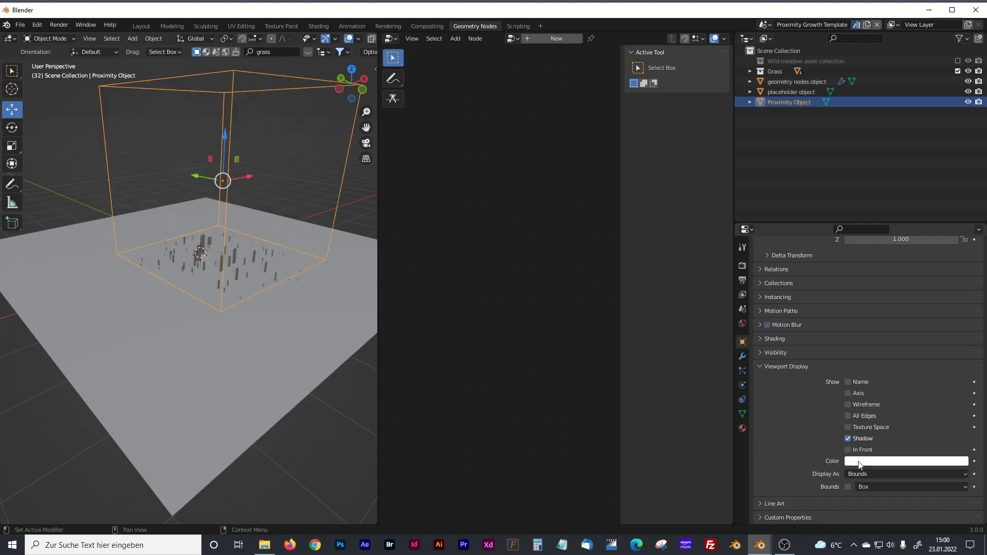
left_click(849, 488)
left_click(874, 487)
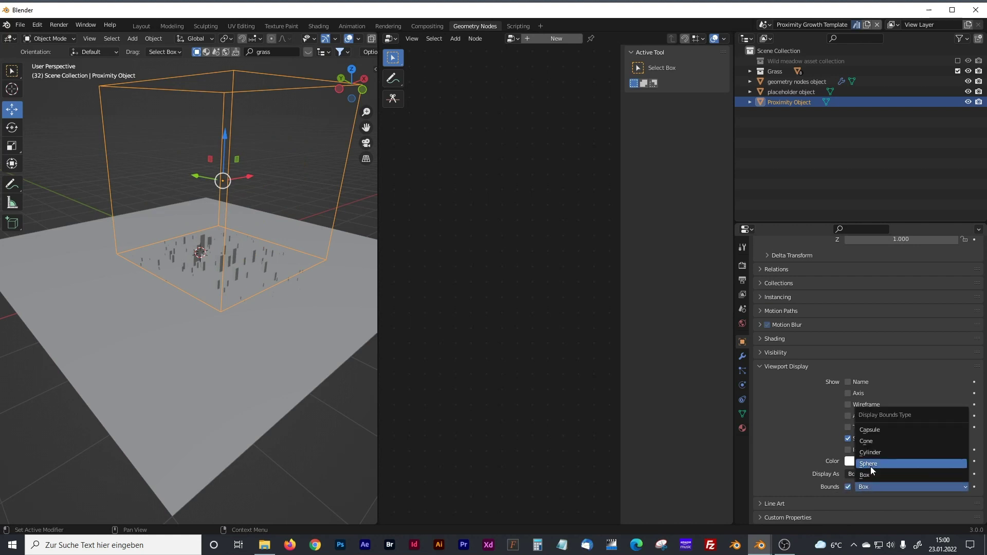
left_click(874, 474)
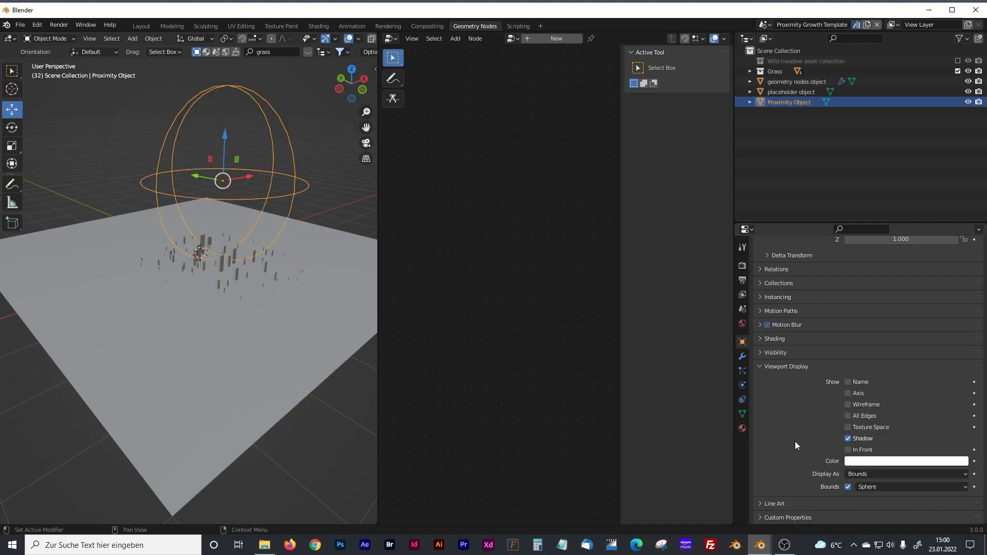
left_click(759, 365)
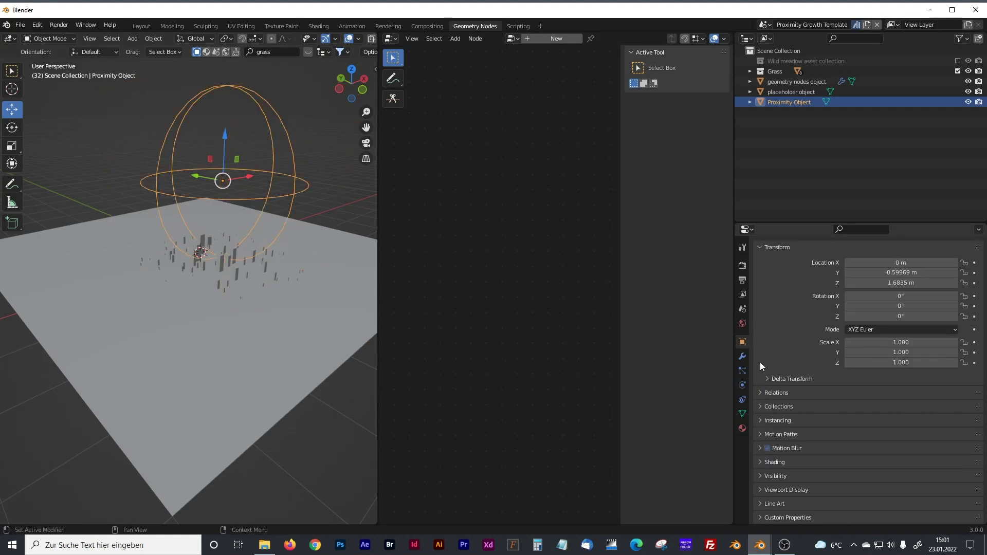
Step: Turn off every Ray Visibility option for the Proximity Object, and switch the enlarged 3D viewport to rendered shading
left_click(760, 476)
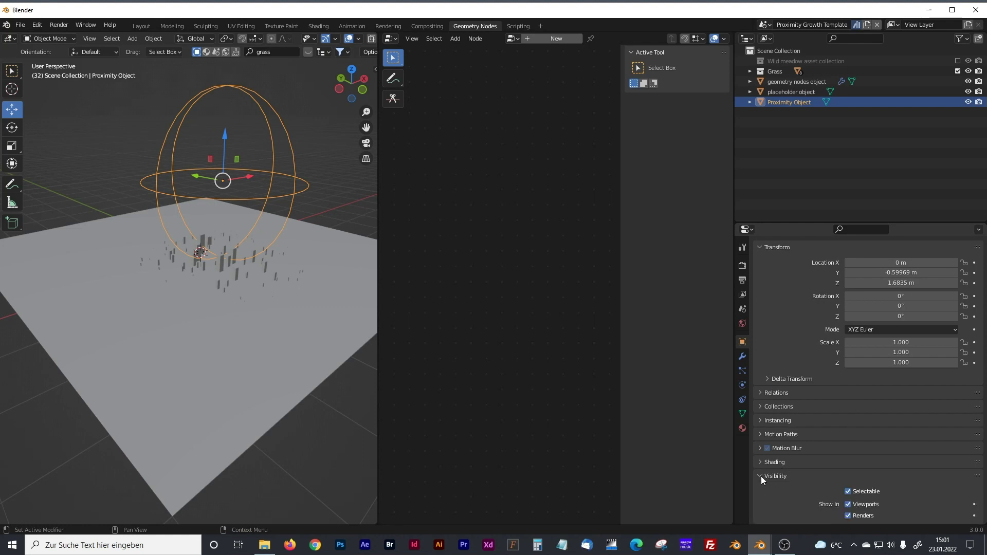
scroll(847, 481, "down", 10)
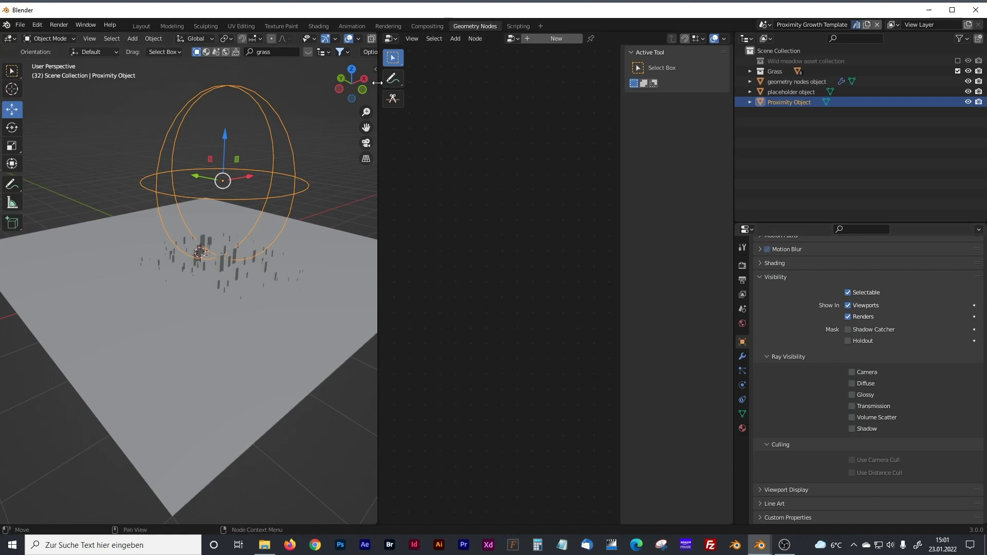
left_click_drag(377, 82, 515, 82)
left_click(484, 39)
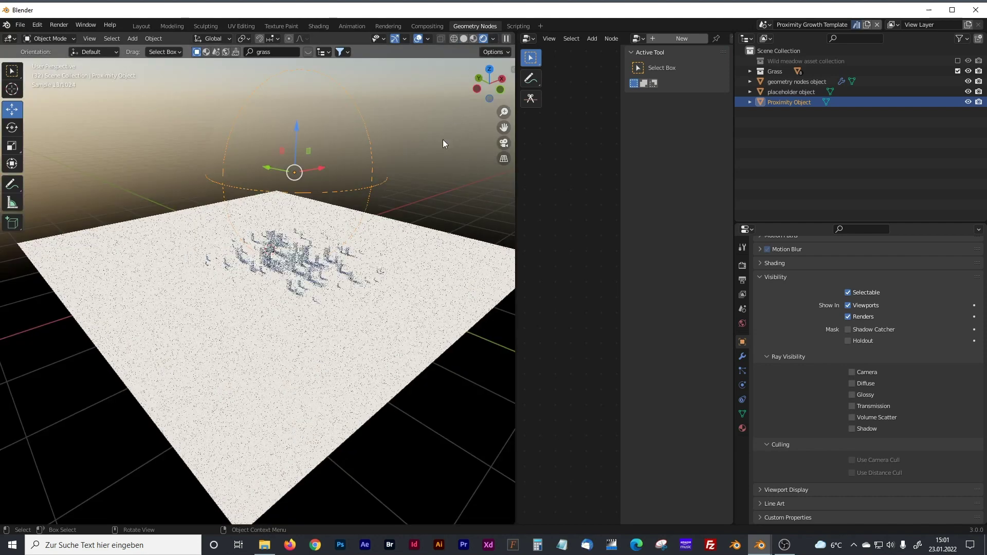
Step: Lower the Proximity Object and slide it horizontally over the plane to test the growth in the rendered view
mouse_move(296, 132)
left_mouse_down()
mouse_move(293, 159)
mouse_move(303, 144)
left_mouse_up()
scroll(302, 143, "up", 4)
middle_click_drag(303, 144, 309, 180)
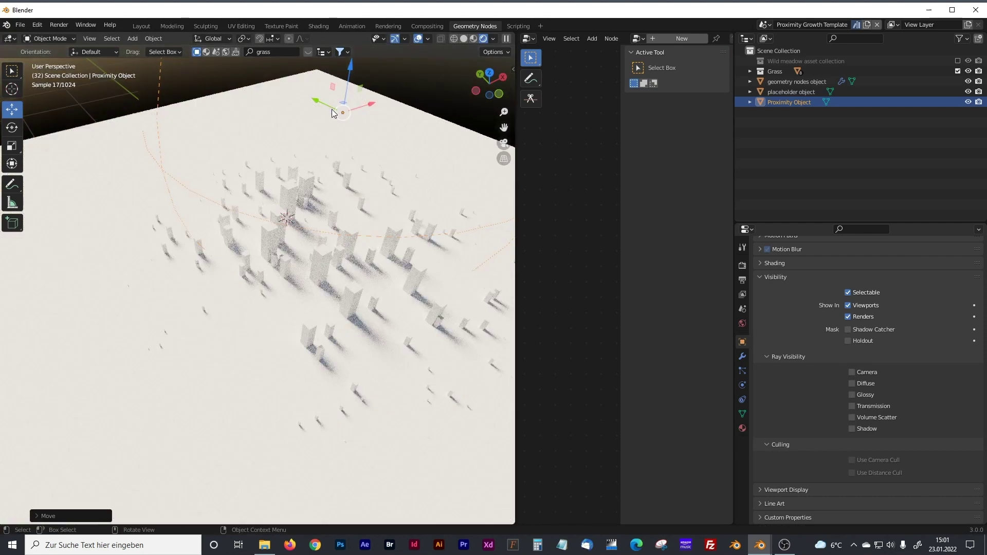
left_click_drag(360, 107, 292, 145)
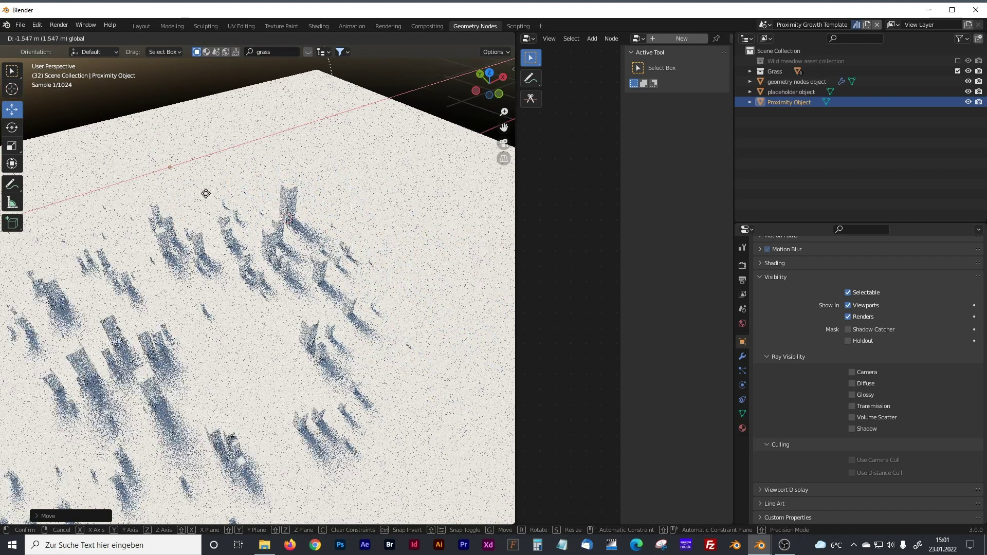
left_click(322, 182)
scroll(322, 183, "down", 5)
middle_click_drag(322, 207, 363, 181)
left_click_drag(236, 191, 268, 195)
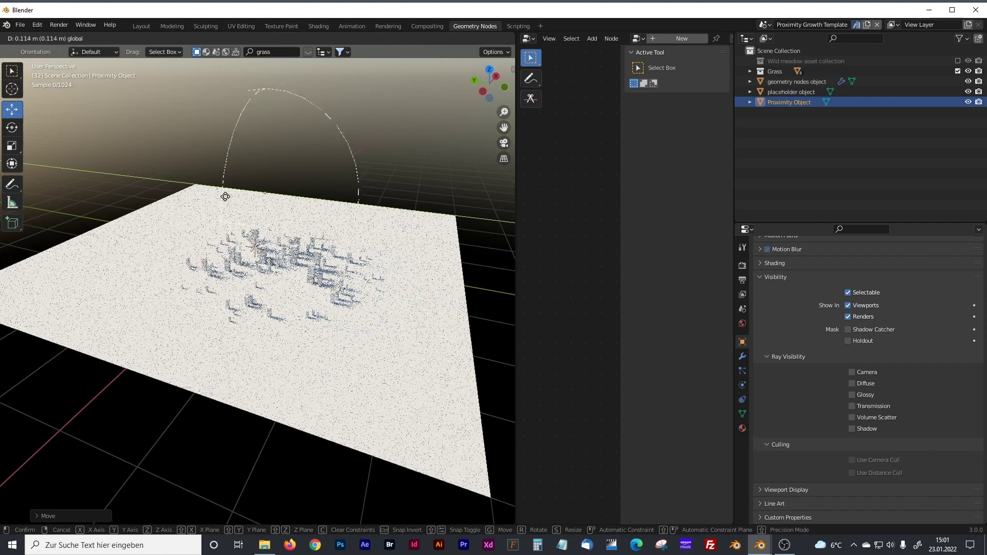
left_click(267, 194)
Step: Set the Distribute Points on Faces node's Density to 100 in the geometry nodes object's tree
middle_click_drag(403, 280, 359, 302)
left_click(376, 273)
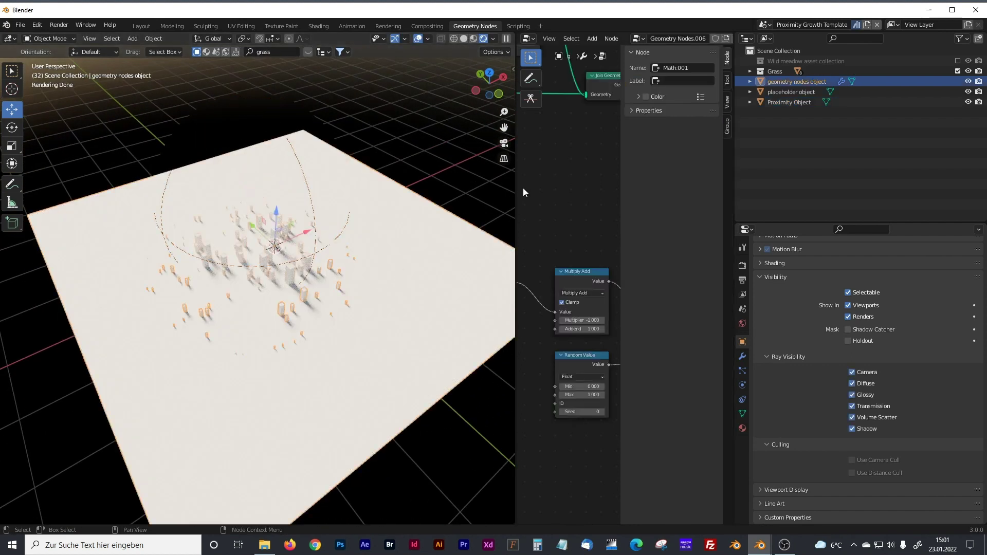
left_click_drag(517, 191, 227, 200)
scroll(381, 204, "down", 2)
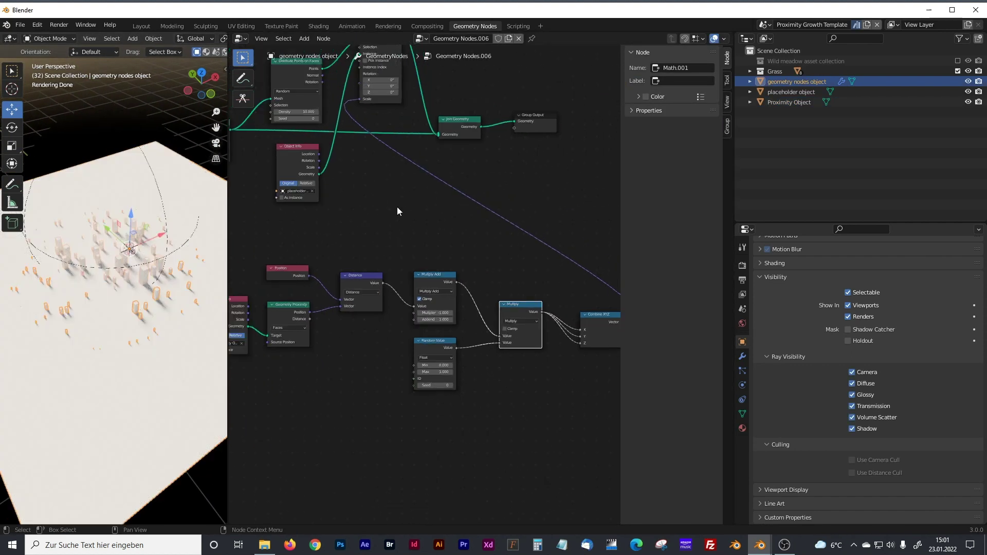
scroll(397, 207, "down", 2)
middle_click_drag(414, 207, 465, 292)
scroll(453, 275, "up", 7)
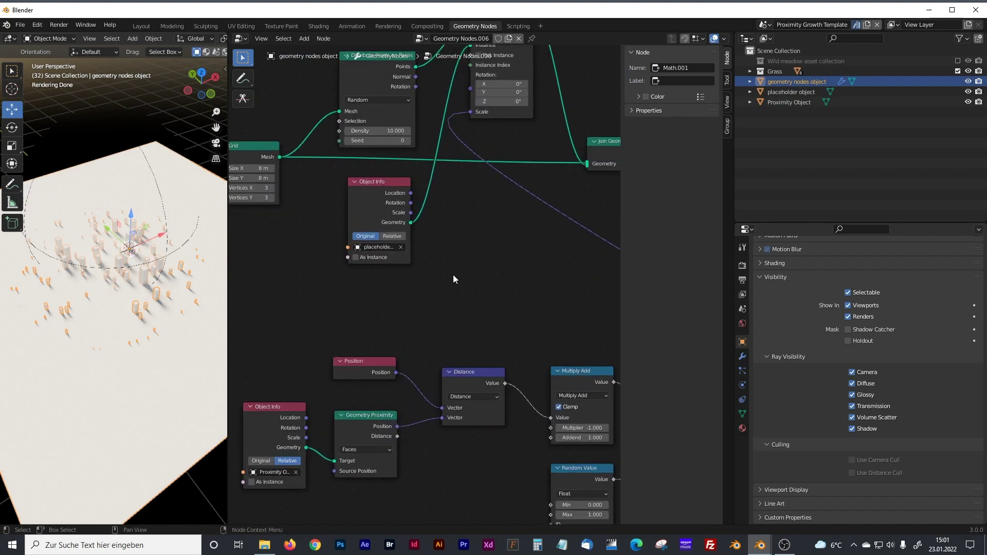
scroll(453, 275, "up", 2)
middle_click_drag(454, 219, 484, 345)
scroll(406, 265, "up", 4)
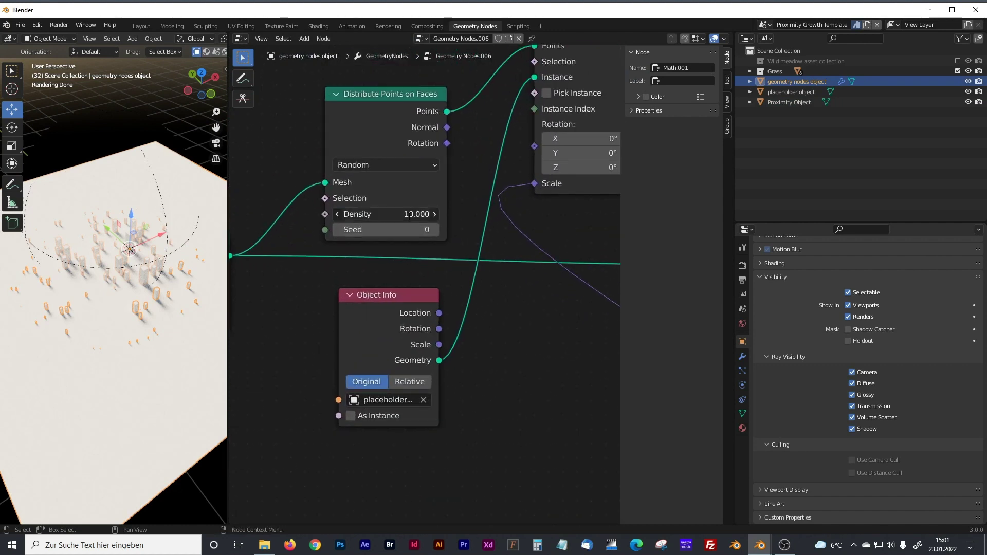
left_click(409, 216)
type("100")
key("Return")
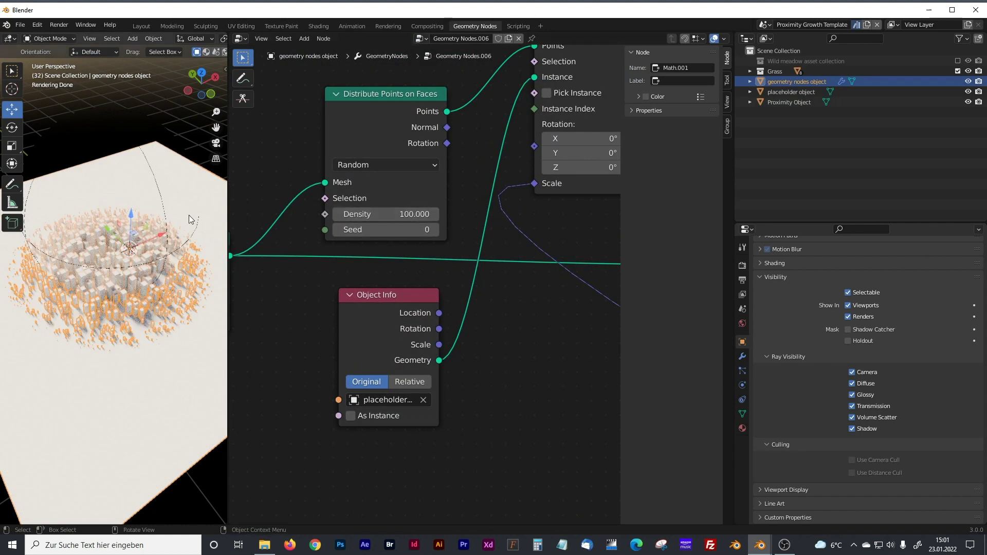
Step: Enlarge the 3D viewport and move the Proximity Object across the plane to test the denser growth
left_click_drag(229, 229, 406, 229)
left_click_drag(209, 209, 303, 188)
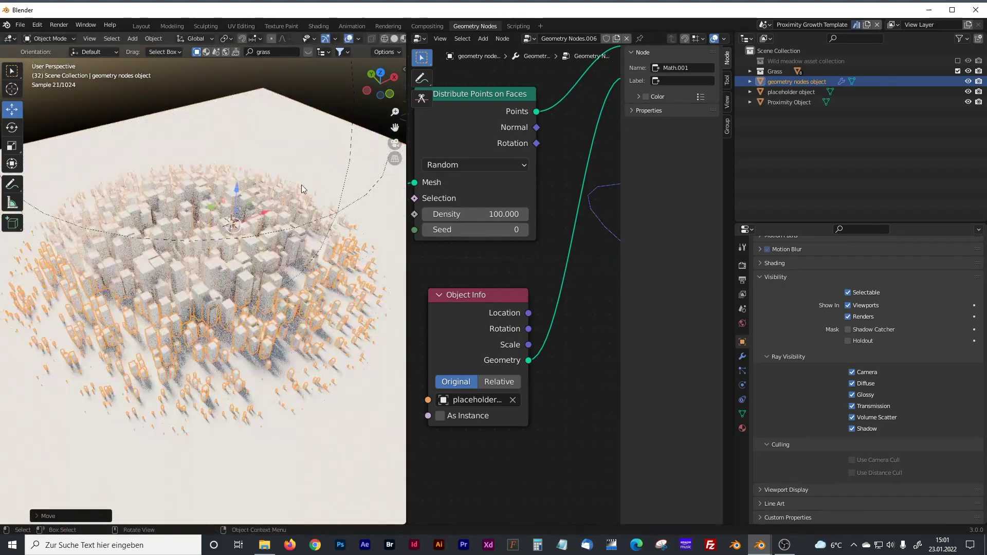
left_click(353, 202)
left_click_drag(182, 120, 382, 239)
Step: Move the placeholder object down on Z so it is hidden below the plane
left_click(233, 210)
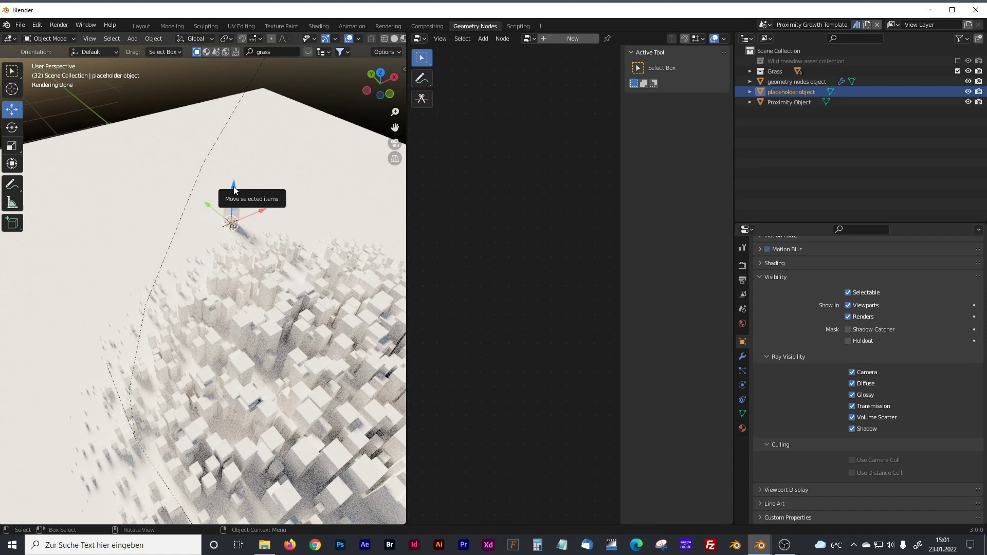
left_click_drag(234, 190, 231, 246)
left_click(185, 207)
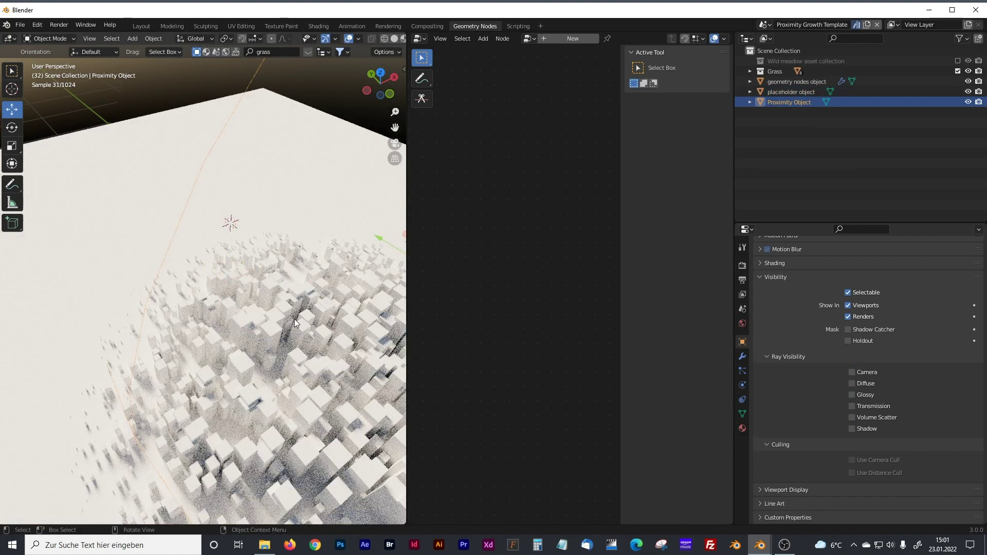
Step: Move the geometry nodes object along Y towards the area under the Proximity Object
left_click(243, 167)
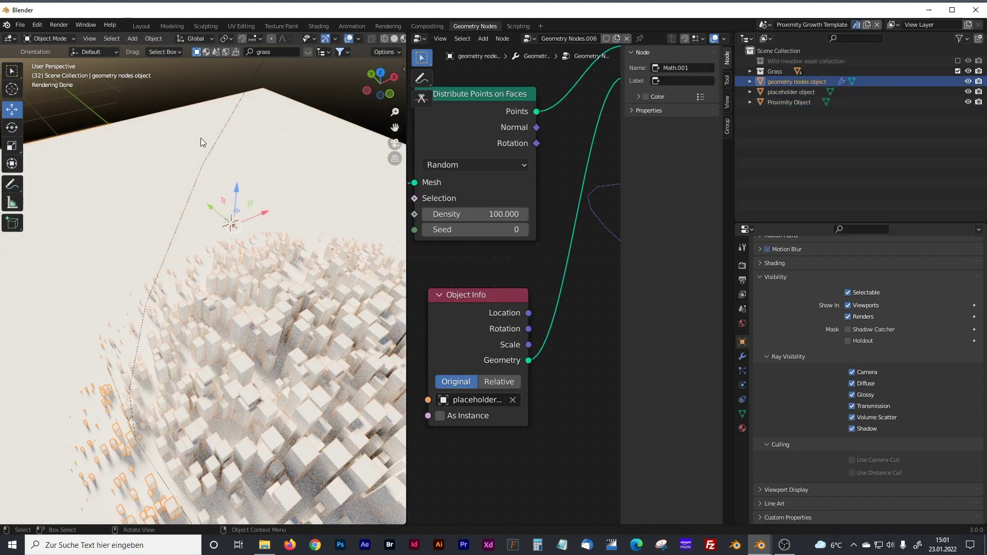
scroll(206, 165, "down", 2)
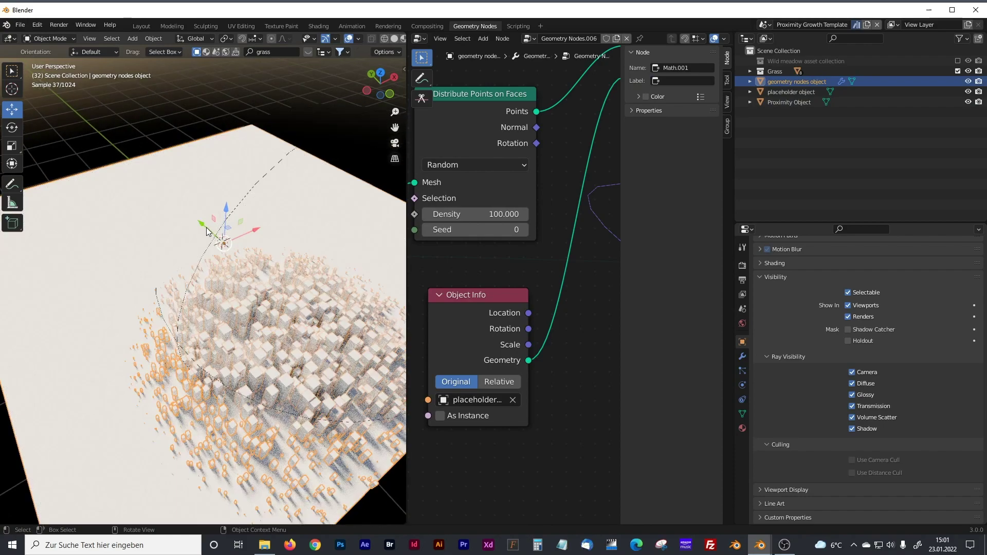
left_click_drag(206, 228, 258, 275)
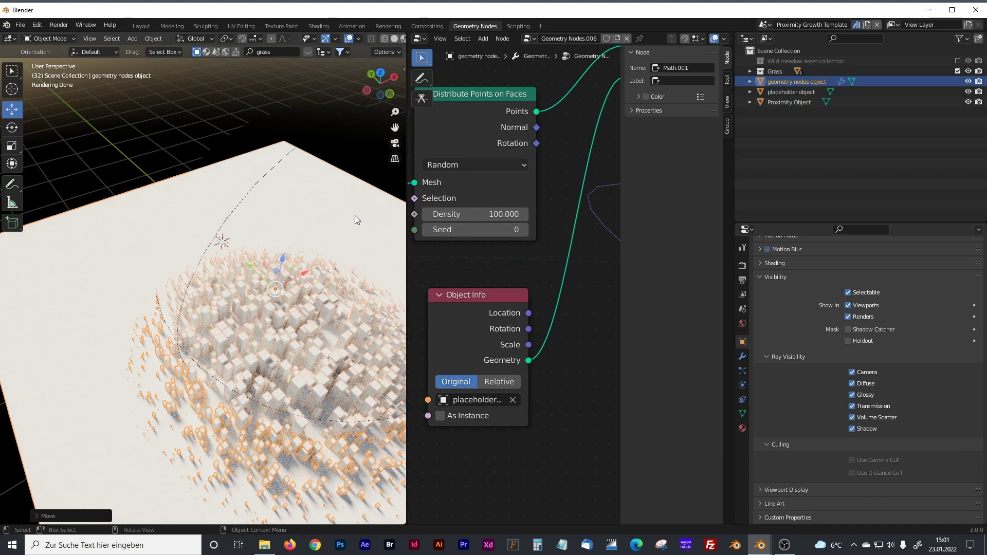
middle_click_drag(355, 215, 430, 194)
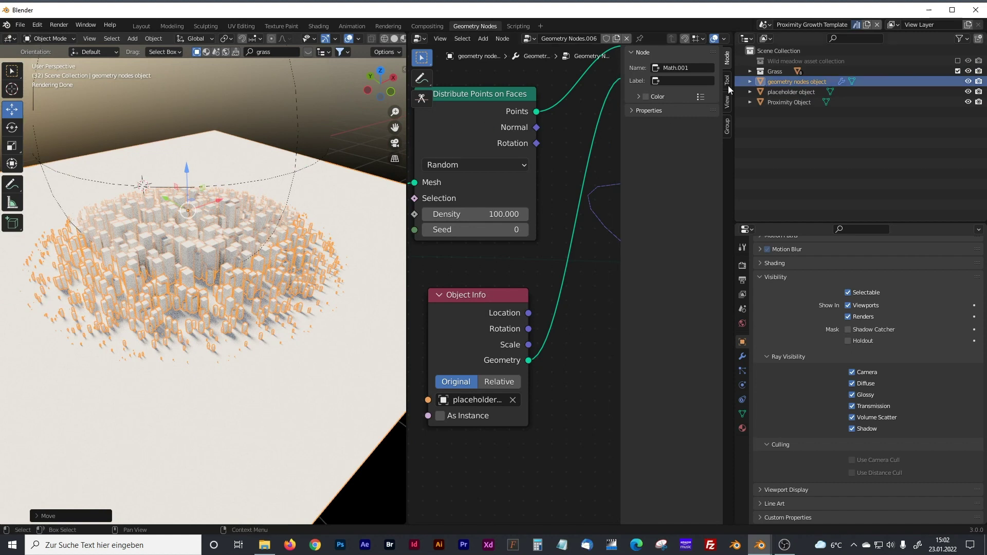
Step: Widen the node editor, hide its sidebar and disconnect the placeholder's Object Info node from Instance on Points
left_click_drag(406, 165, 260, 165)
key("n")
scroll(545, 190, "down", 4)
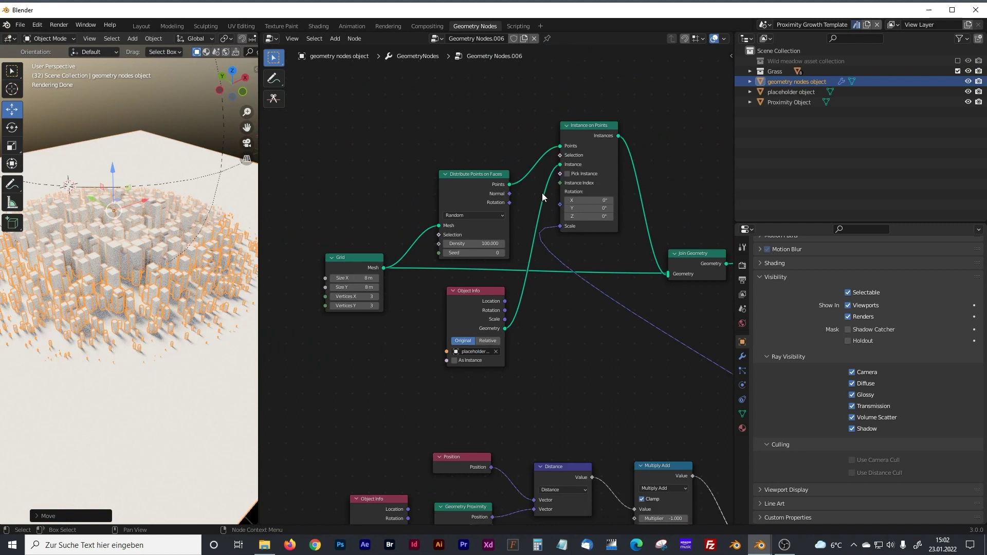
scroll(529, 206, "up", 2)
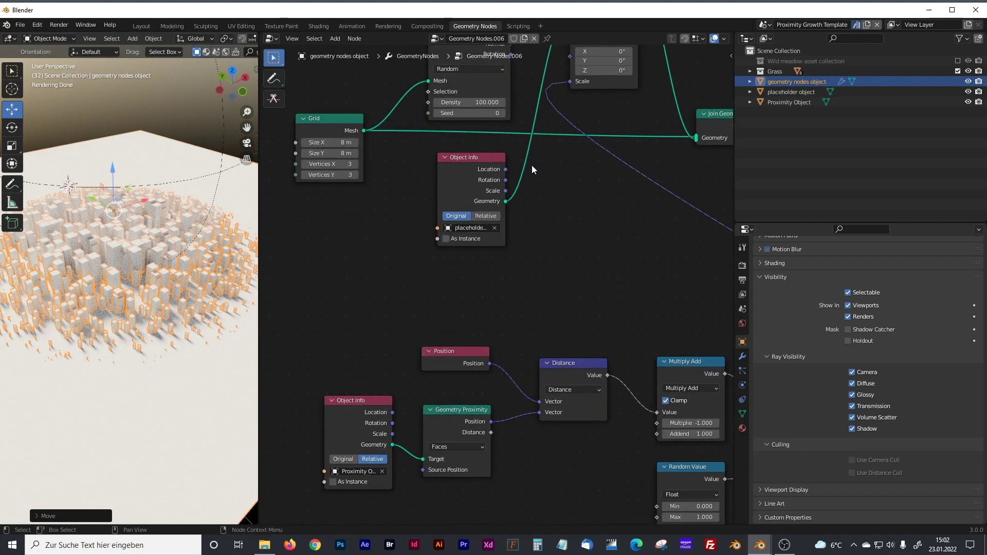
right_click_drag(520, 153, 547, 178, "ctrl")
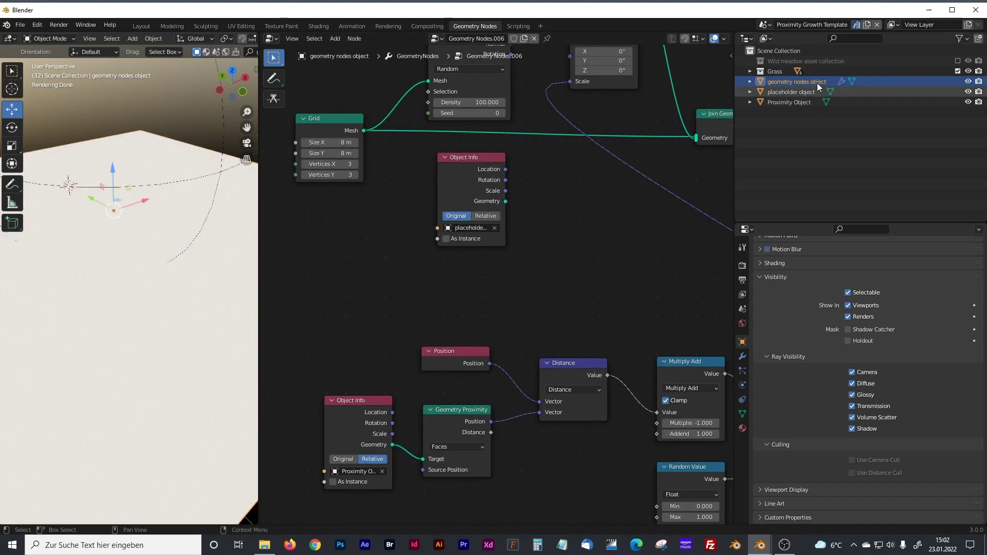
Step: Add the Grass collection to the node tree as a Collection Info node below Distribute Points on Faces, moving the placeholder's Object Info node aside
left_click(771, 72)
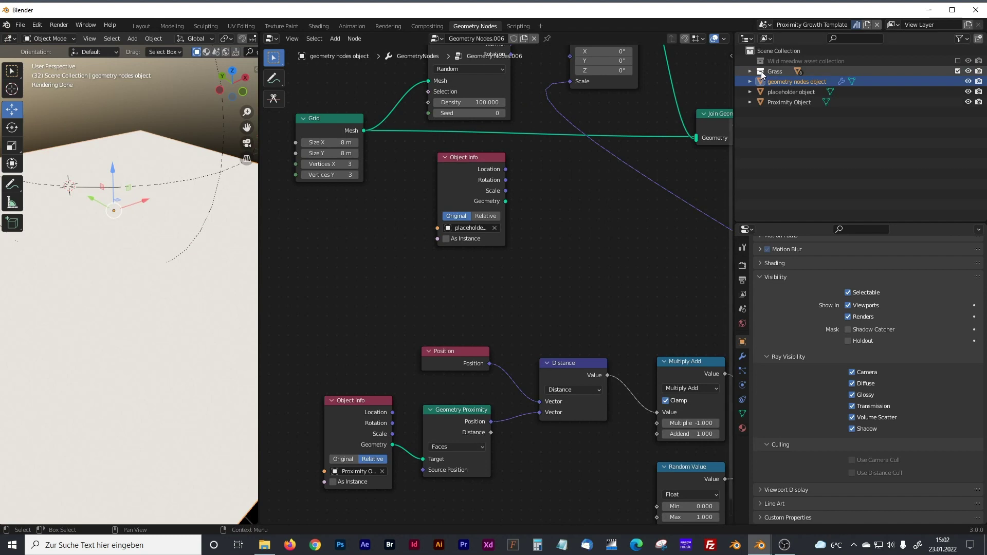
left_click_drag(762, 71, 548, 211)
left_click_drag(498, 159, 478, 170)
middle_click_drag(550, 168, 559, 235)
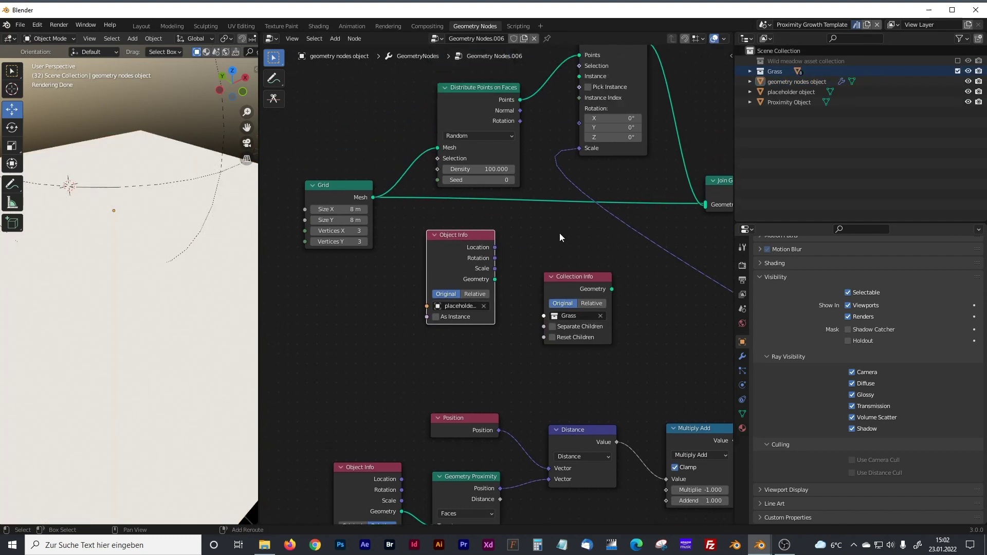
left_click(578, 281)
left_click_drag(579, 286, 547, 259)
left_click_drag(491, 237, 383, 284)
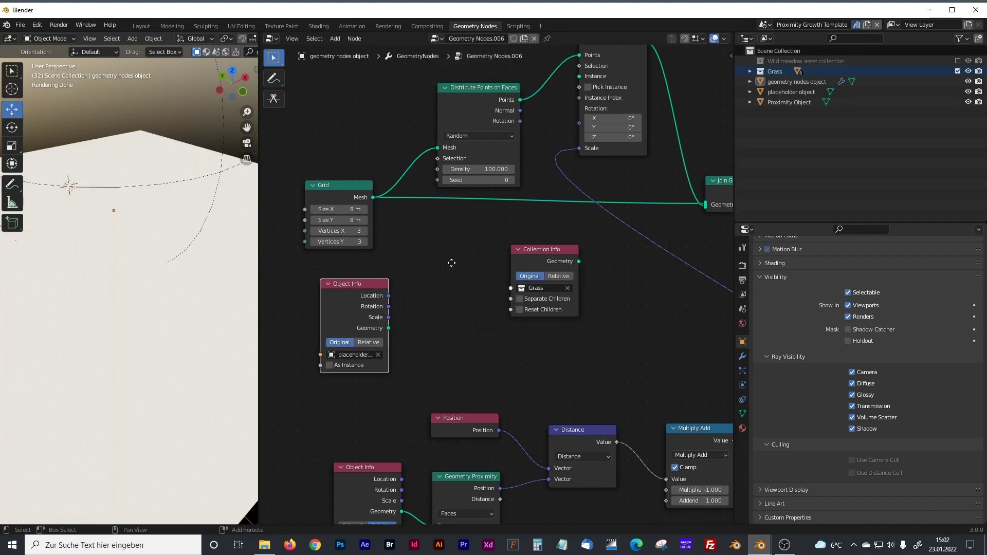
middle_click_drag(524, 258, 488, 301)
left_click_drag(487, 300, 443, 288)
middle_click_drag(534, 254, 507, 299)
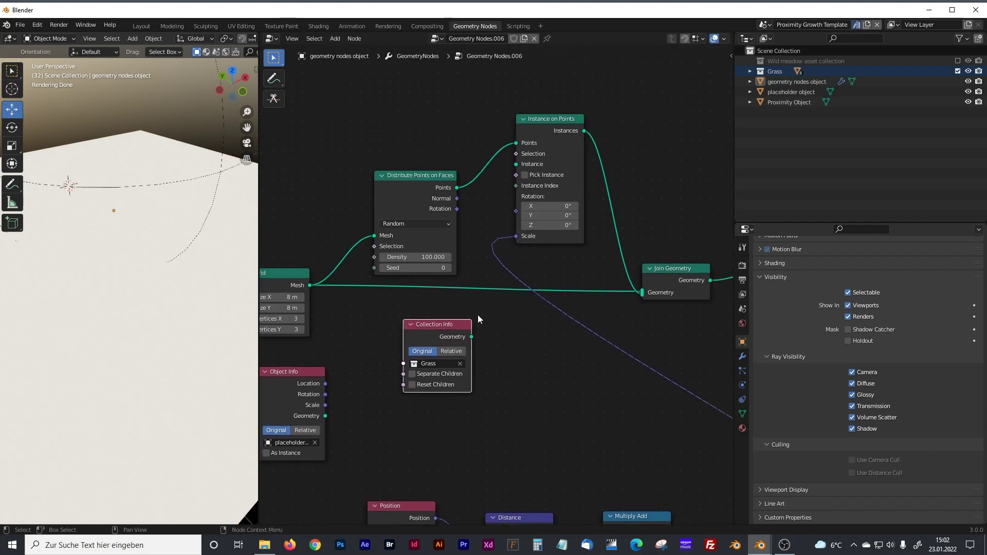
Step: Connect the Grass Collection Info's Geometry to the Instance input of Instance on Points, and enable Separate Children and Reset Children
left_click_drag(472, 337, 515, 168)
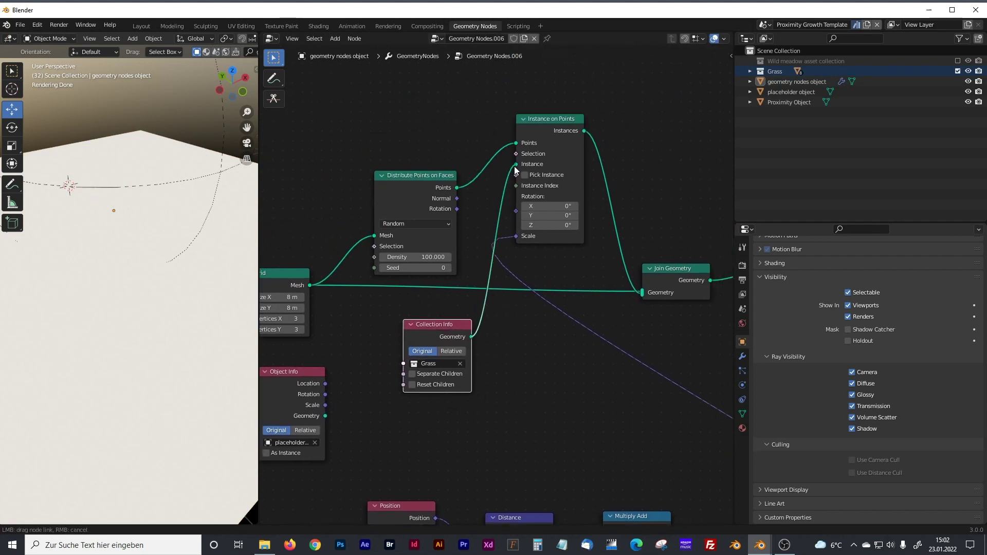
left_click_drag(461, 284, 461, 284)
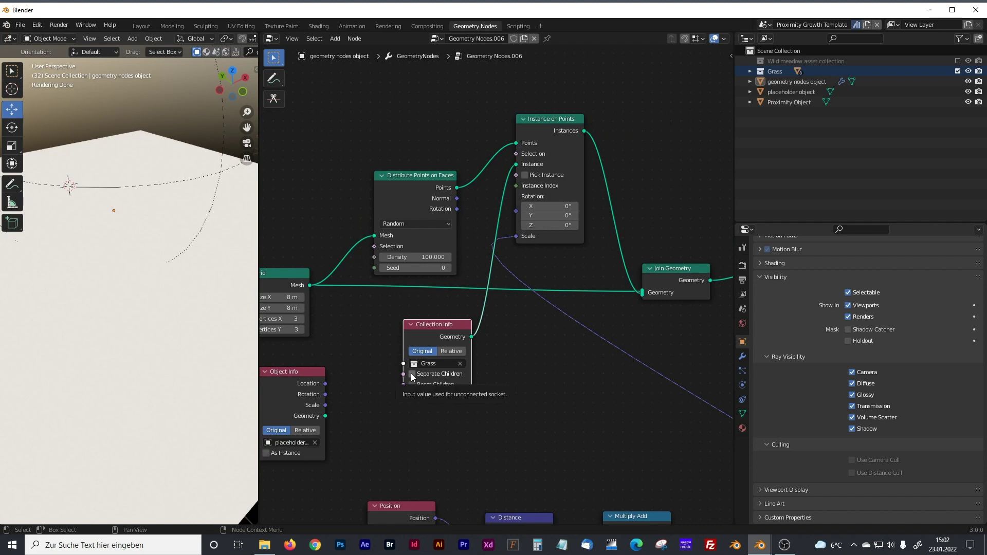
left_click(412, 375)
left_click(412, 384)
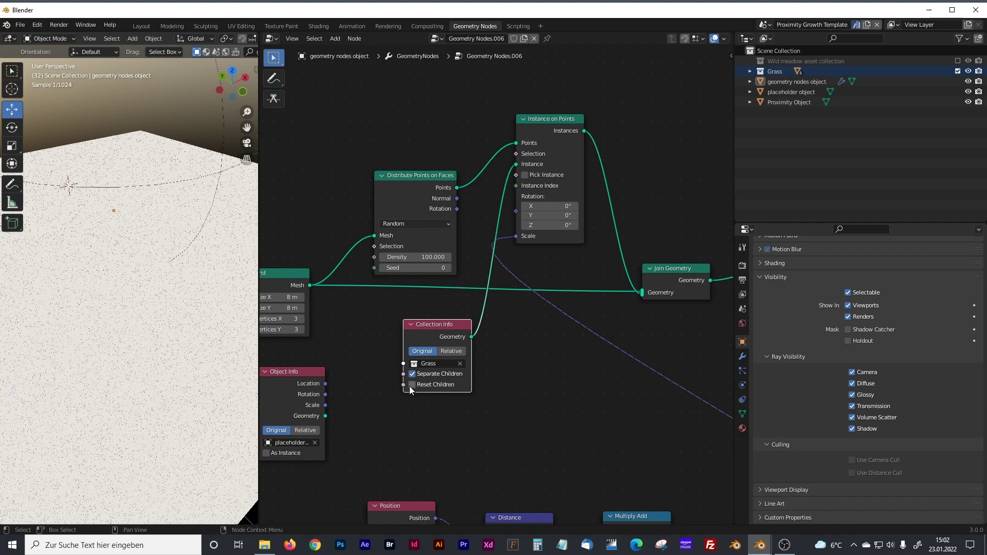
Step: Enable Pick Instance on the Instance on Points node and widen the 3D viewport
left_click(525, 175)
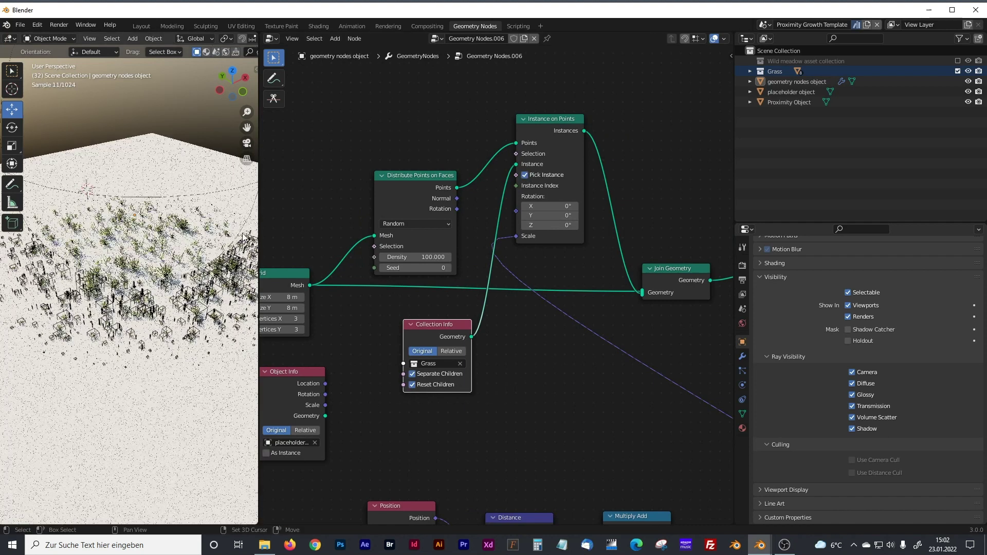
left_click_drag(258, 234, 378, 231)
Step: Move the Proximity Object slightly along Y and inspect the scattered grass instances up close
left_click(232, 170)
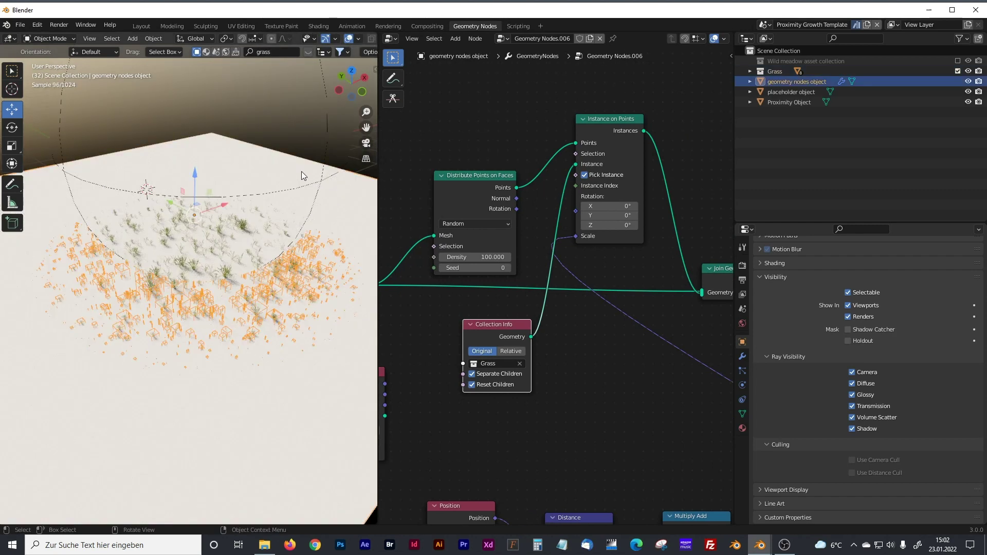
left_click(234, 175)
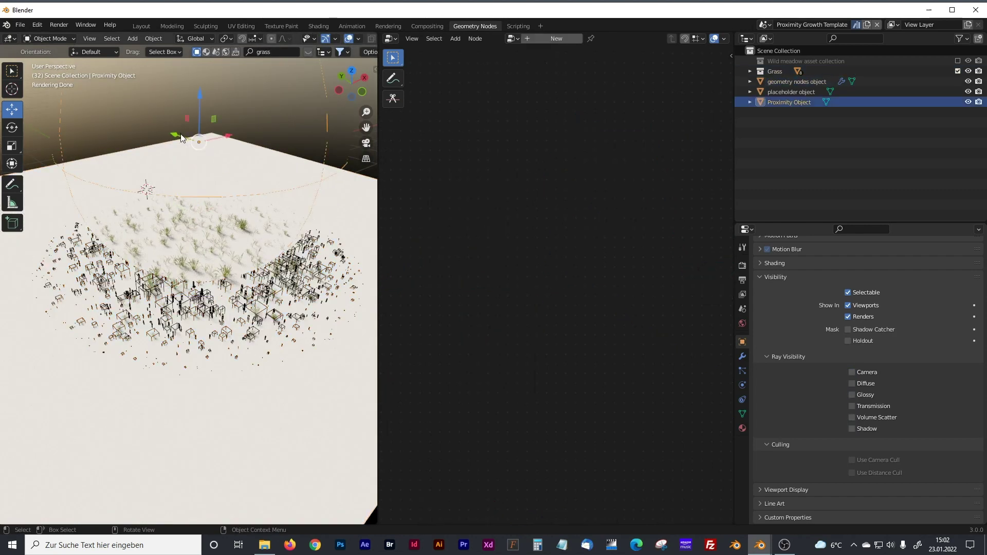
mouse_move(179, 137)
left_mouse_down()
mouse_move(245, 182)
mouse_move(184, 150)
left_mouse_up()
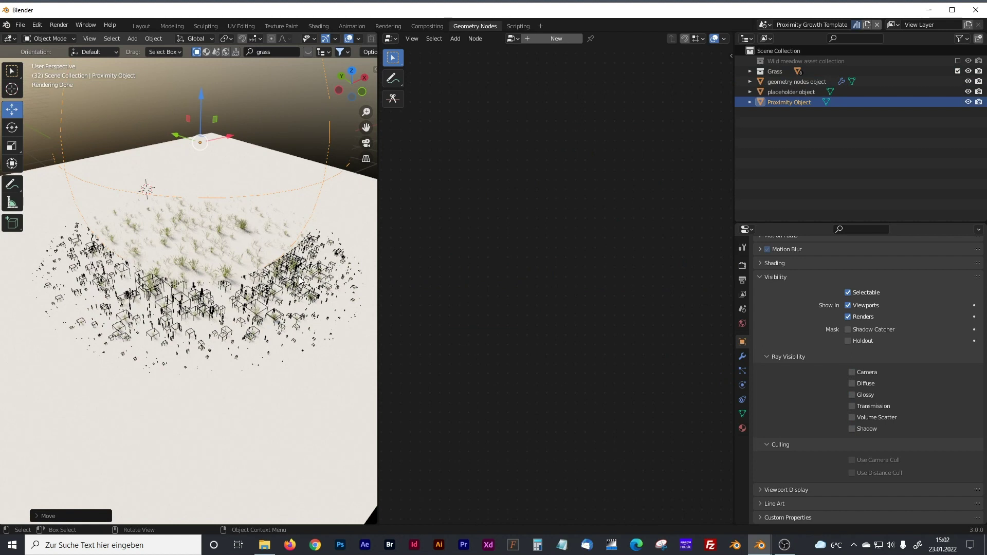
scroll(233, 197, "up", 5)
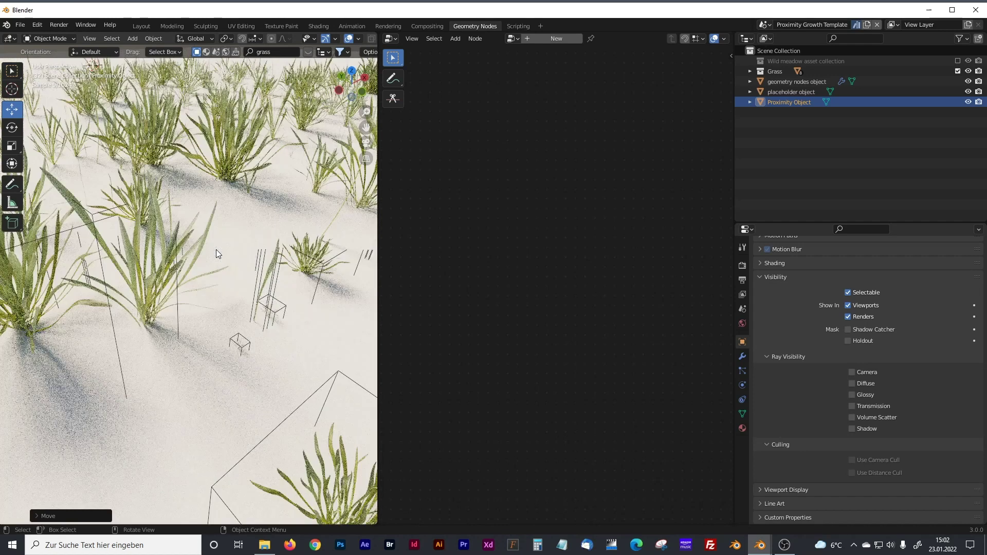
scroll(216, 253, "down", 4)
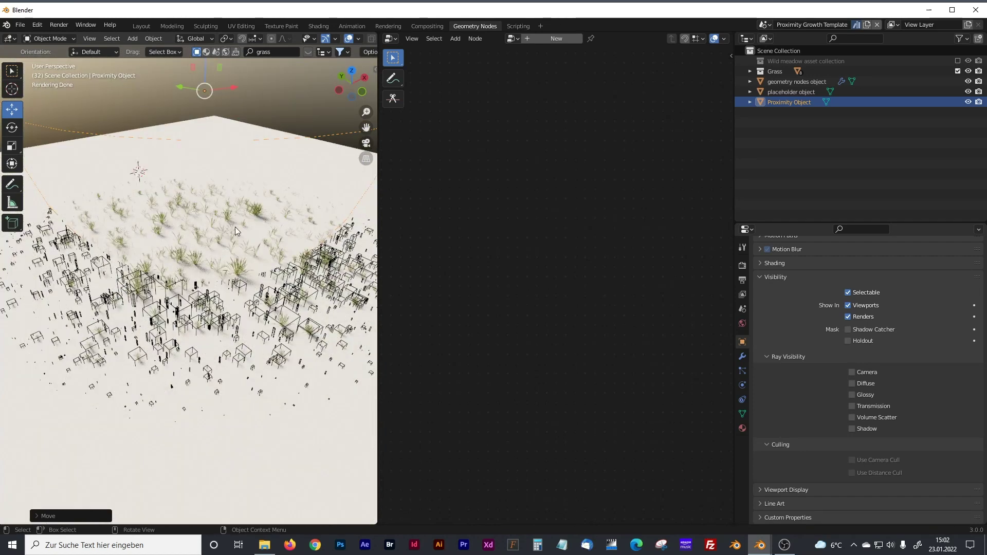
middle_click_drag(235, 230, 235, 232)
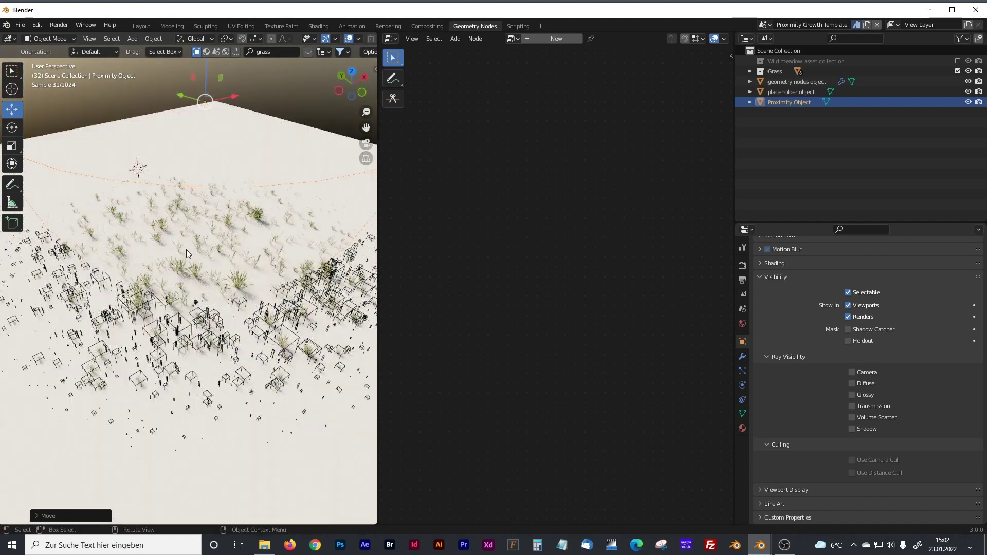
scroll(190, 276, "up", 7)
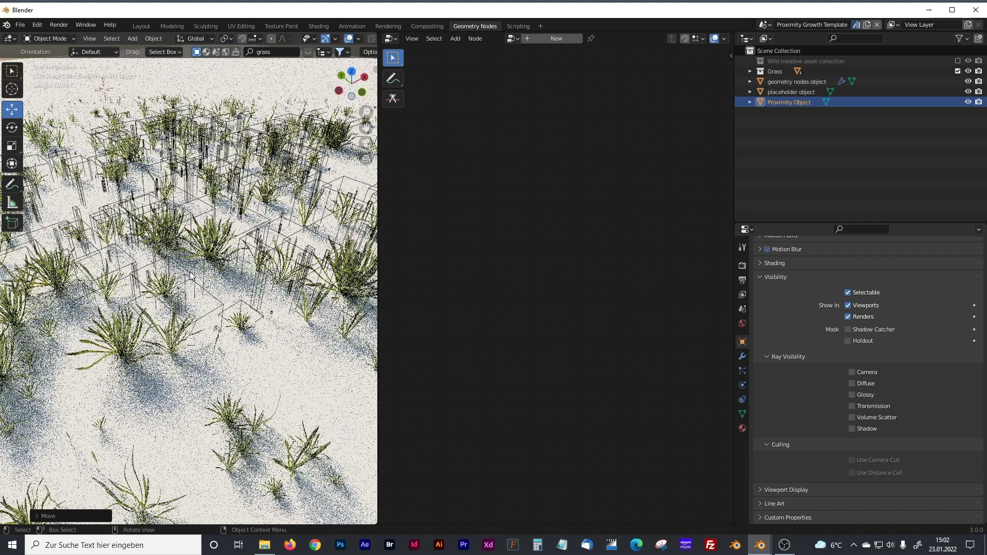
scroll(200, 254, "down", 3)
scroll(201, 254, "down", 3)
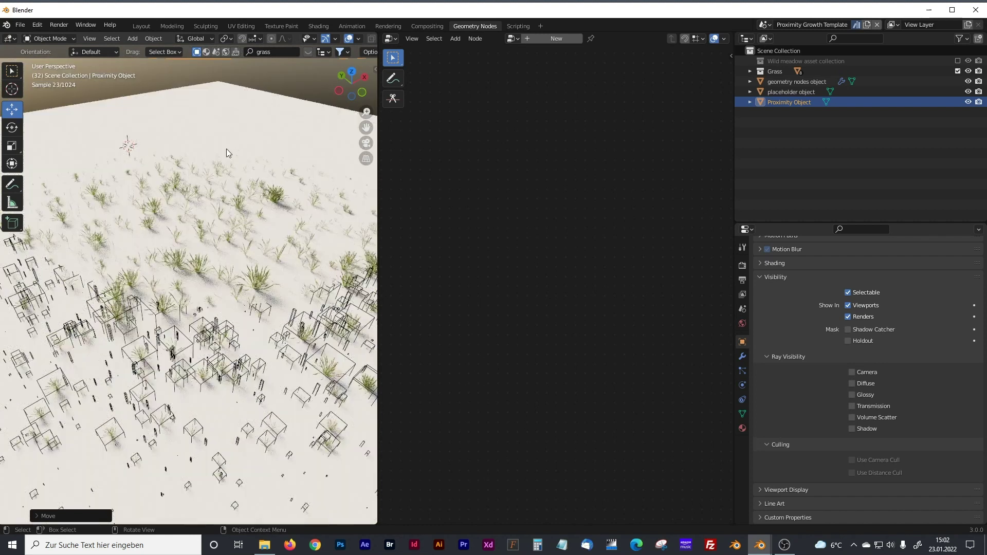
Step: Duplicate the Combine XYZ node in the geometry nodes object's node tree and place the copy directly below the original
left_click(240, 120)
scroll(566, 334, "down", 3)
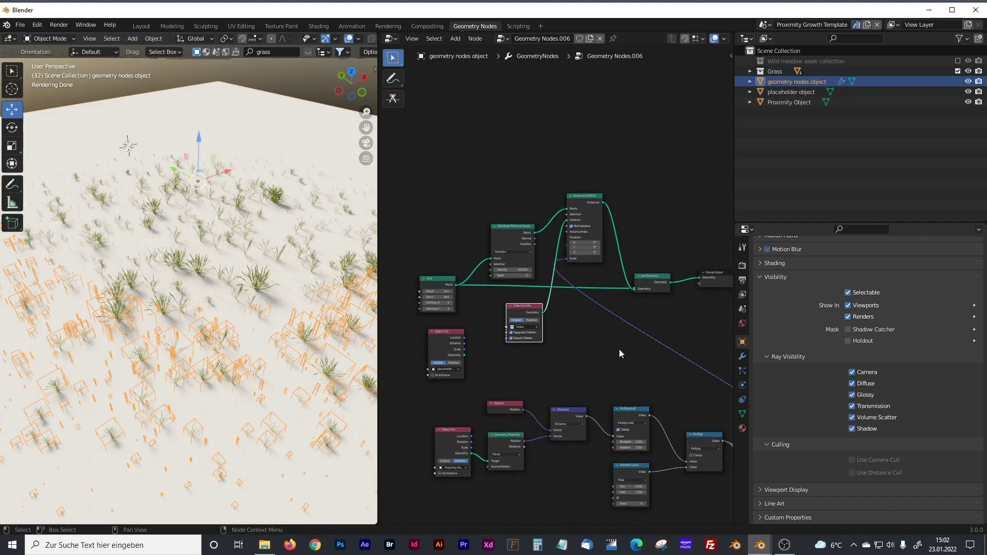
middle_click_drag(619, 350, 508, 275)
middle_click_drag(625, 269, 538, 251)
scroll(563, 285, "up", 3)
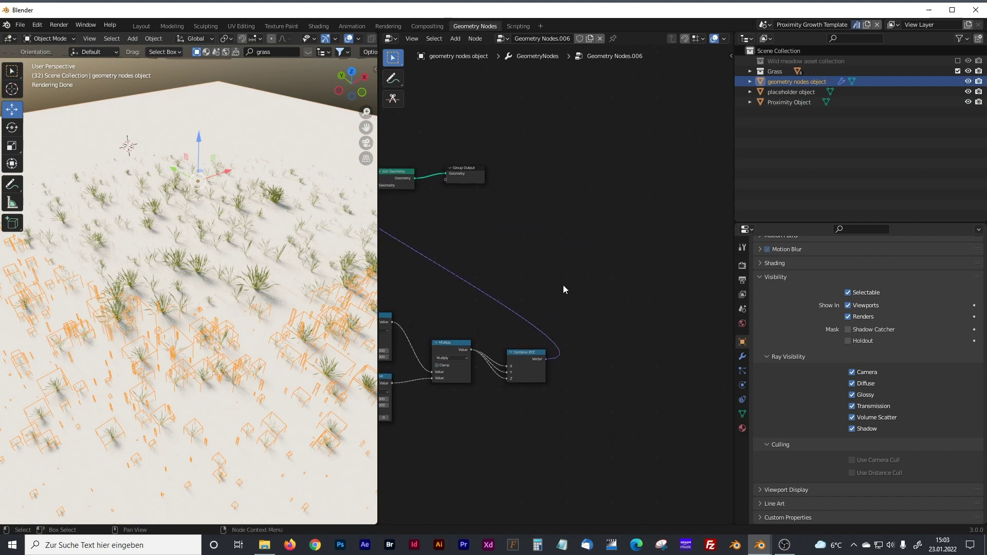
middle_click_drag(522, 340, 585, 242)
scroll(584, 244, "up", 2)
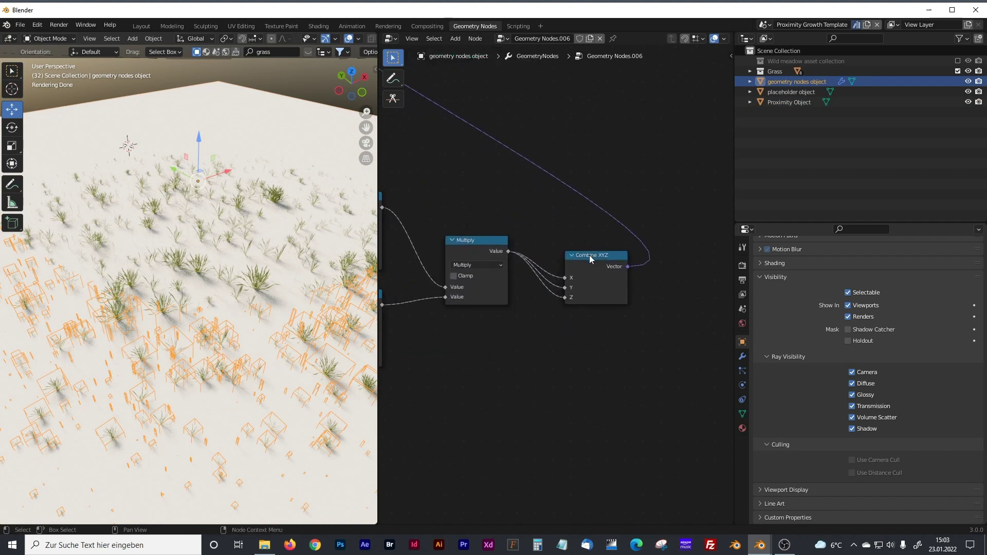
left_click(590, 255)
key("shift+d")
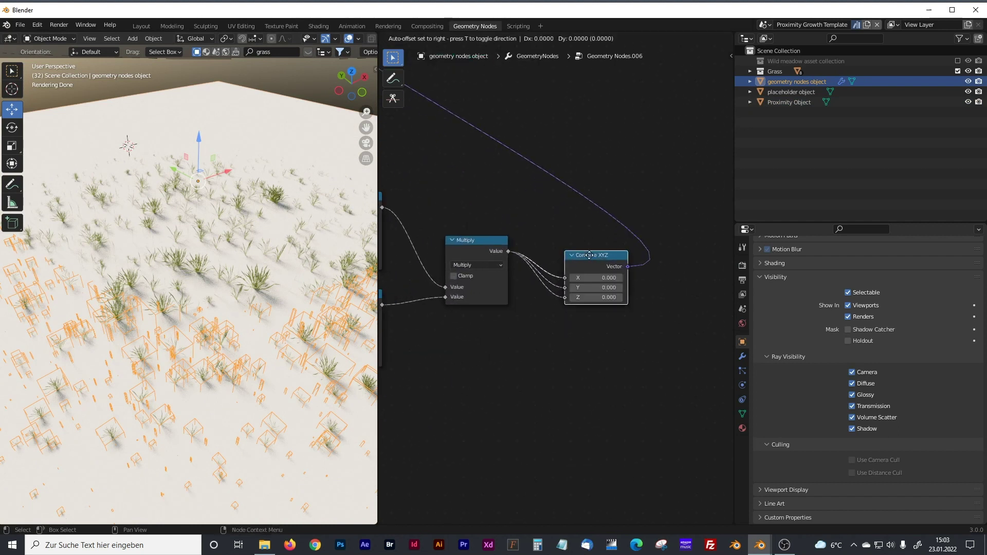
left_click(592, 330)
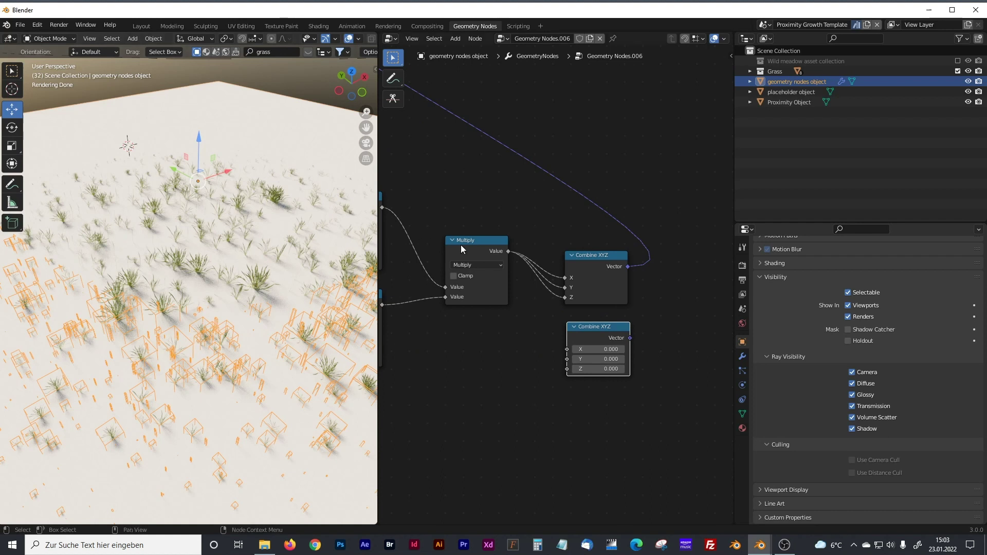
Step: Connect Multiply's Value to the Z input of the lower Combine XYZ, and that node's Vector to the Rotation of Instance on Points
left_click_drag(508, 252, 526, 292)
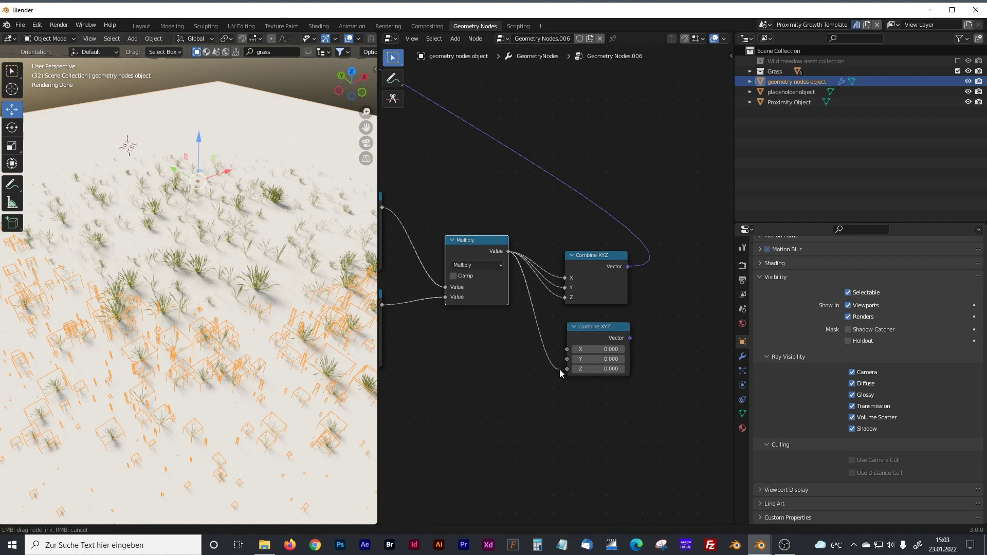
left_click_drag(578, 371, 578, 371)
scroll(658, 306, "down", 1)
middle_click_drag(658, 305, 620, 384)
left_click_drag(608, 395, 625, 165)
middle_click_drag(596, 349, 509, 289, "shift")
middle_click_drag(589, 315, 498, 270, "shift")
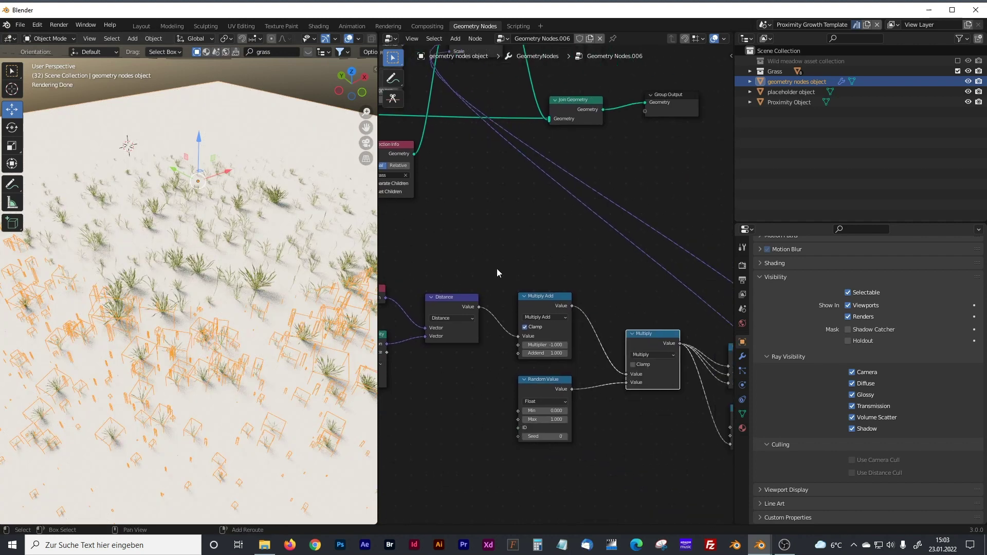
Step: Set the Density of Distribute Points on Faces to 500
left_click(303, 91)
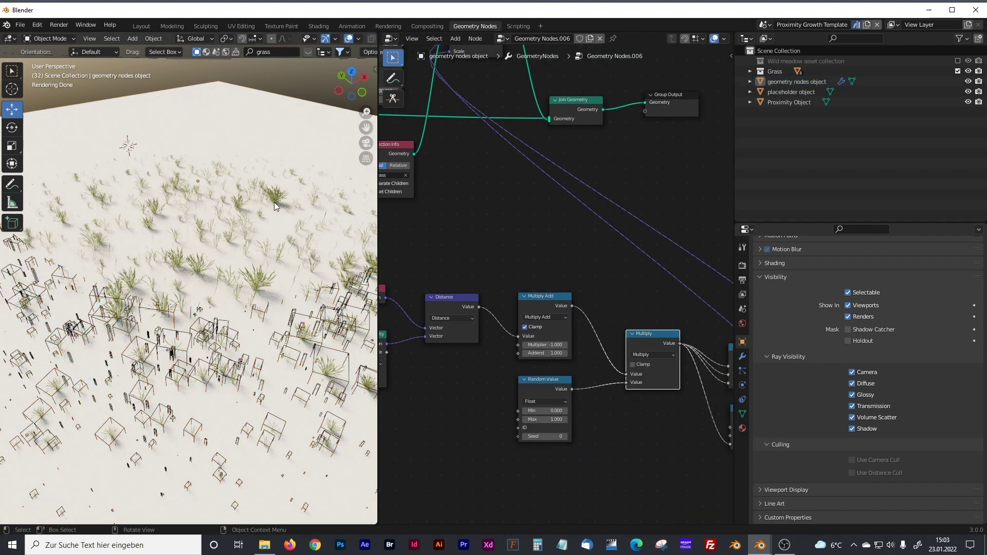
middle_click_drag(637, 192, 555, 220)
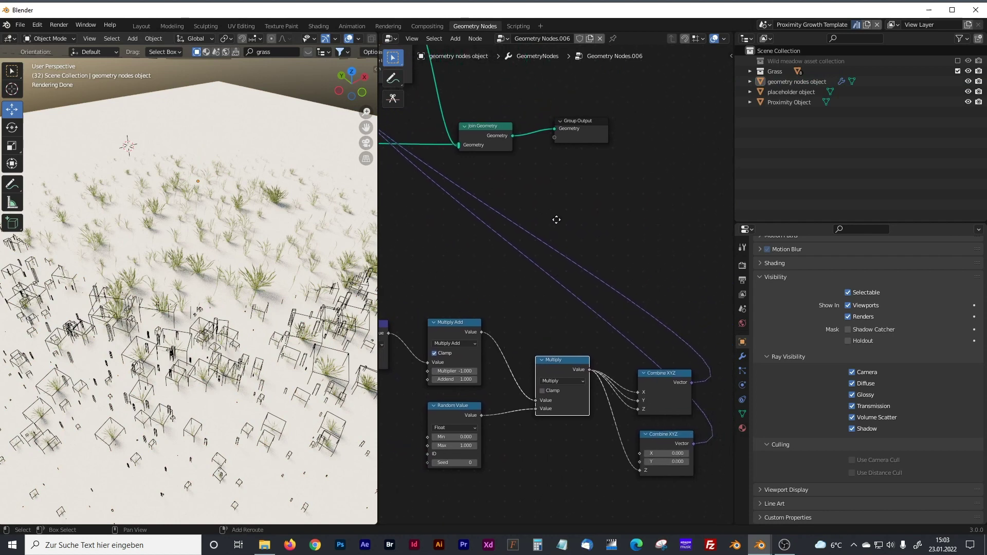
middle_click_drag(385, 206, 567, 295)
middle_click_drag(425, 149, 530, 162)
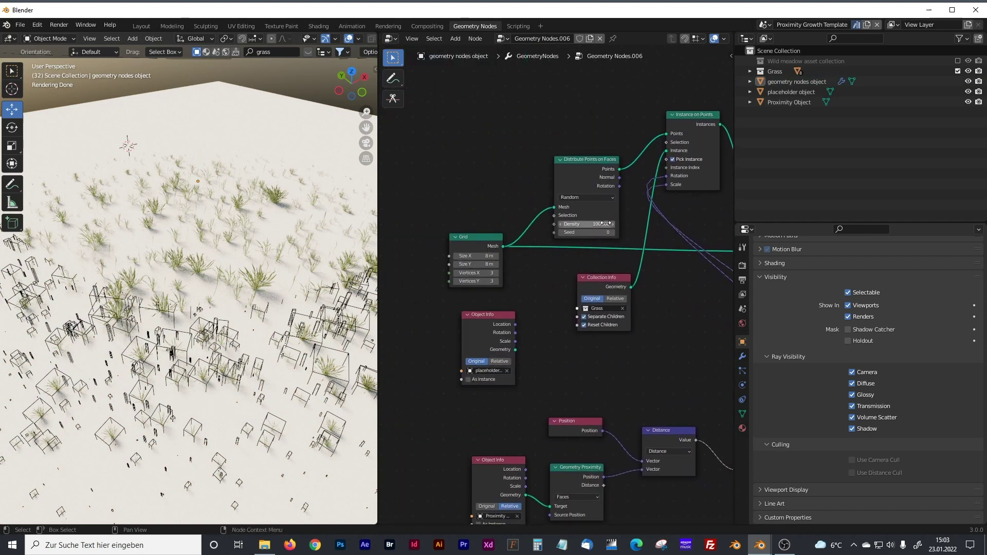
left_click_drag(586, 224, 645, 224)
left_click(602, 226)
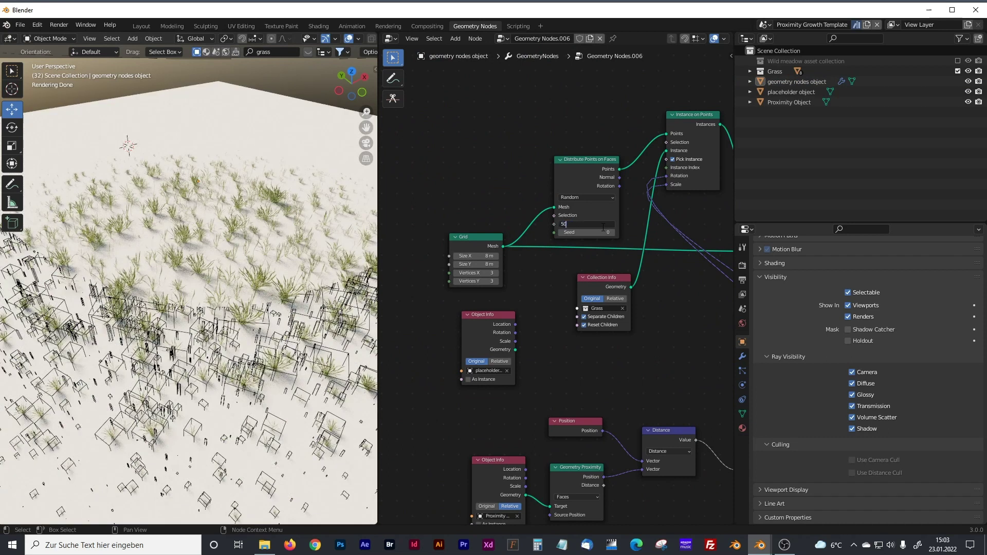
key("Return")
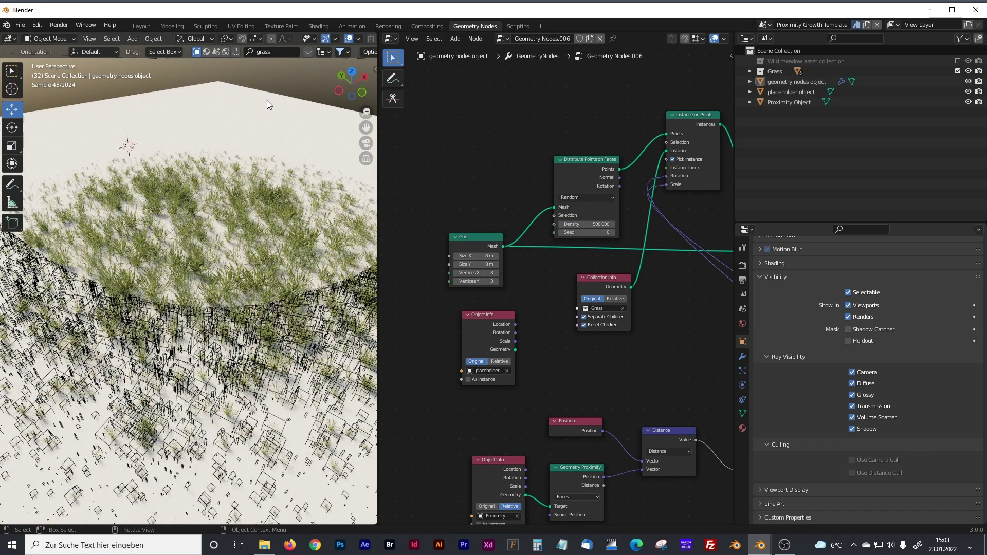
Step: Shift the geometry nodes object along Y beneath the Proximity Object and examine the denser grass from near and far
left_click(222, 195)
scroll(196, 205, "down", 5)
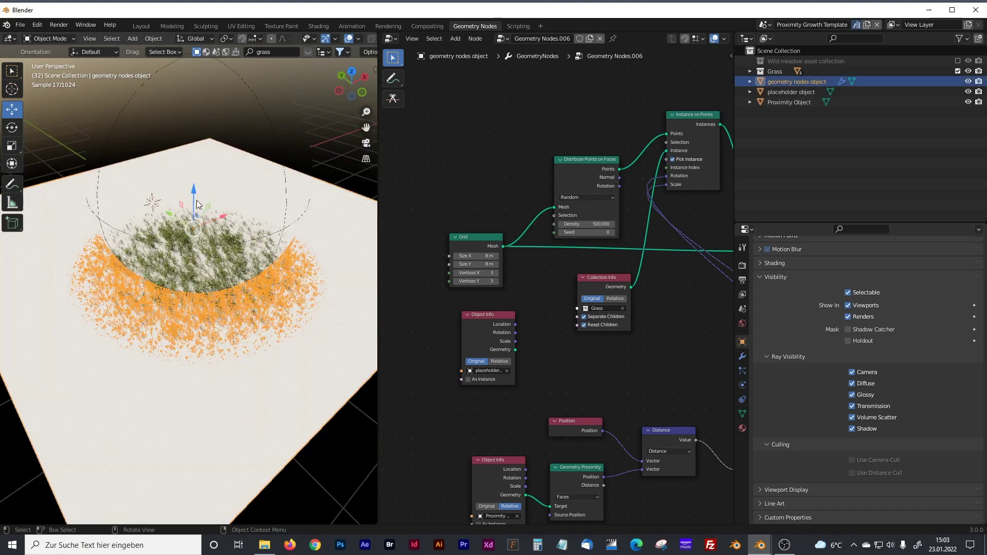
left_click_drag(170, 216, 171, 217)
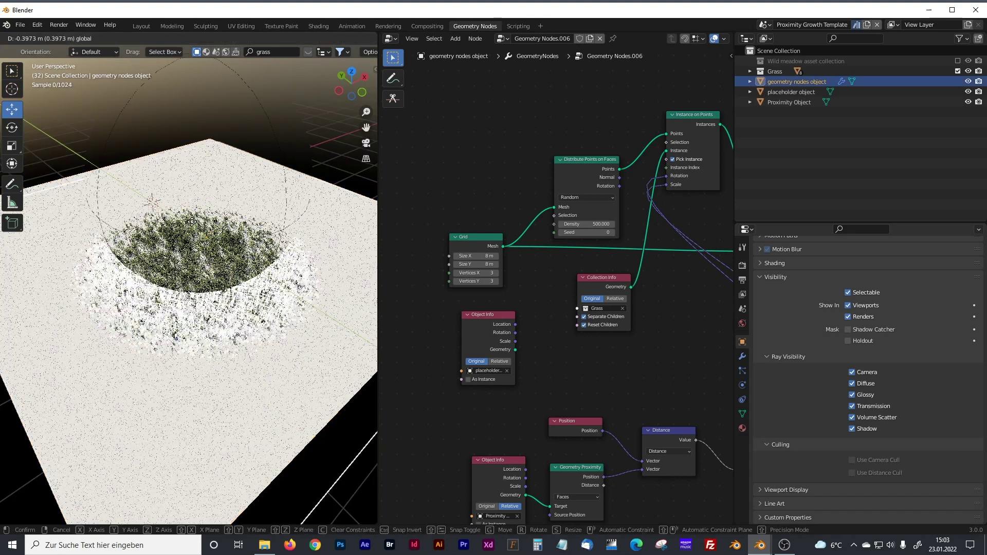
left_click(71, 137)
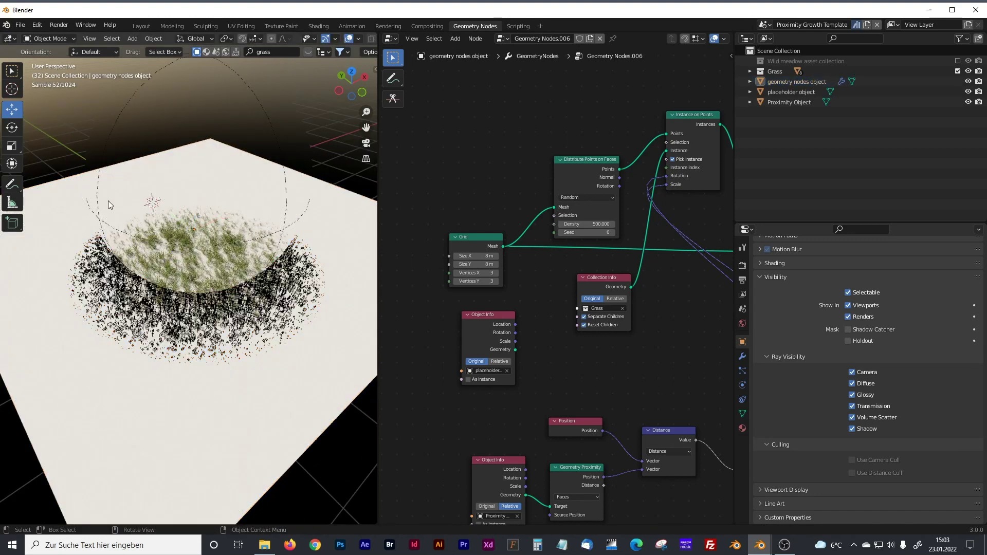
scroll(202, 272, "up", 2)
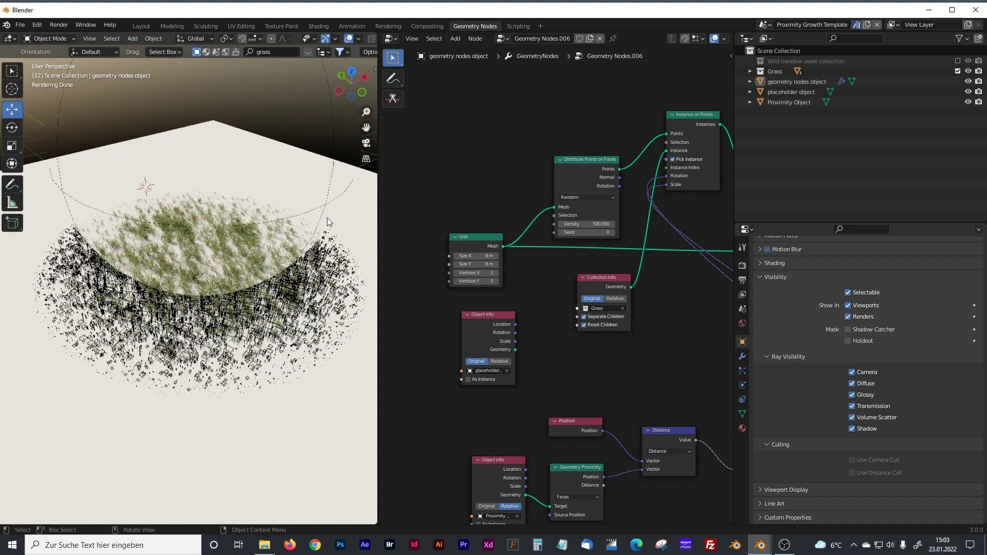
scroll(307, 224, "up", 2)
middle_click_drag(307, 225, 303, 214)
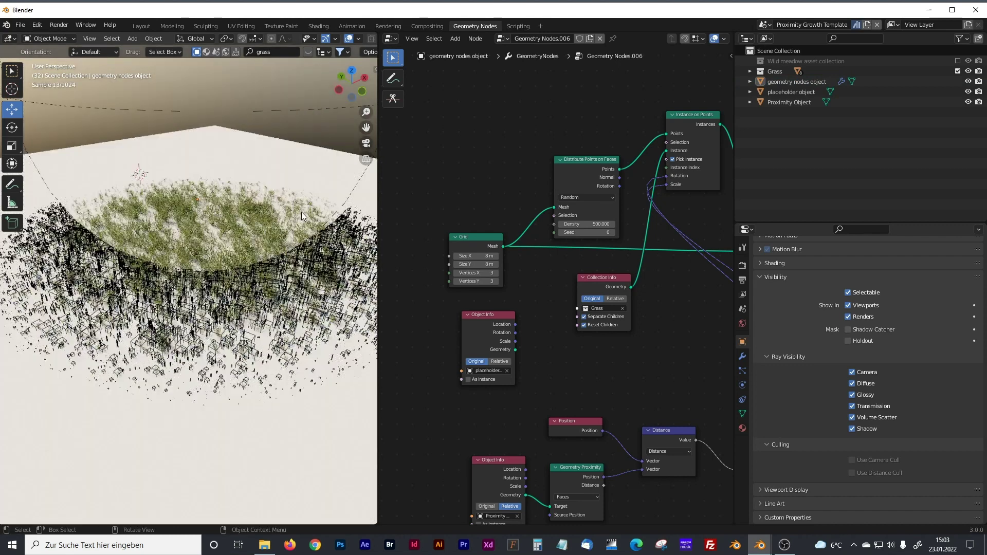
scroll(302, 216, "down", 5)
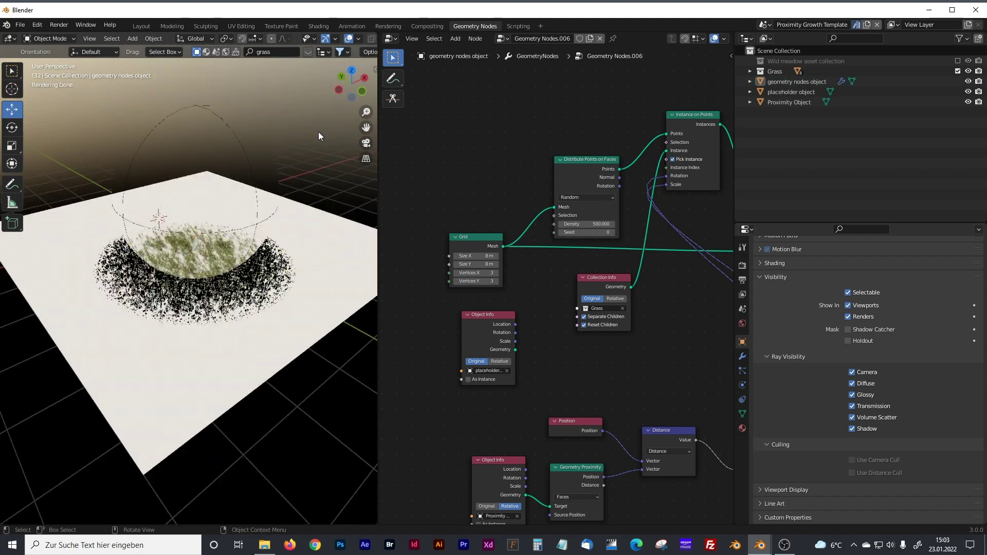
Step: Move the Proximity Object's Object Info node away from Geometry Proximity to make room between them
left_click(249, 156)
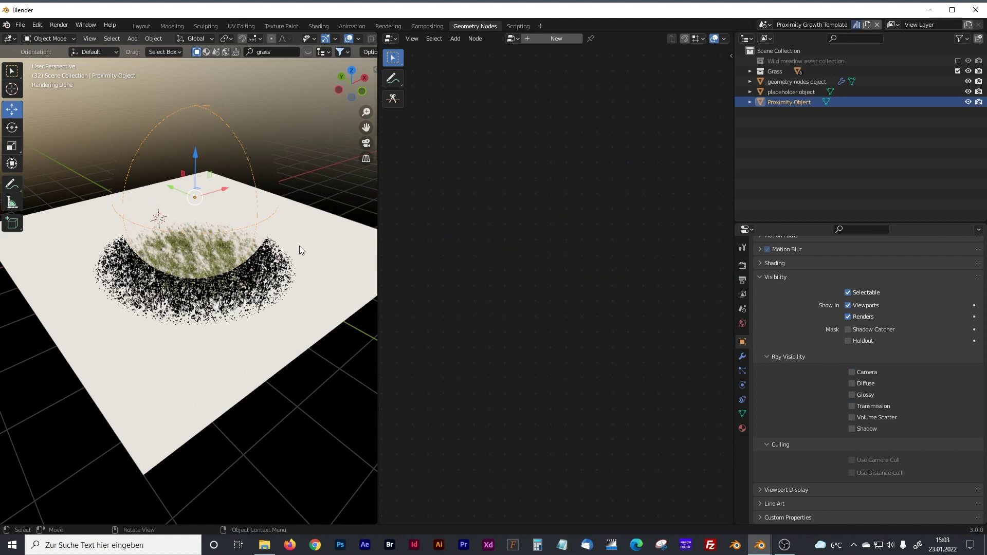
left_click(267, 282)
middle_click_drag(558, 354, 614, 361)
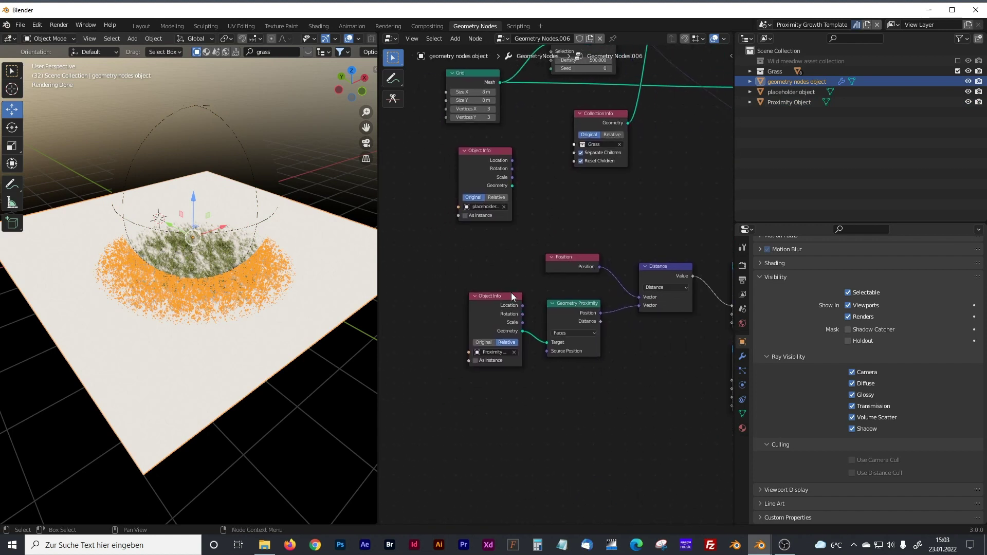
left_click_drag(508, 297, 420, 300)
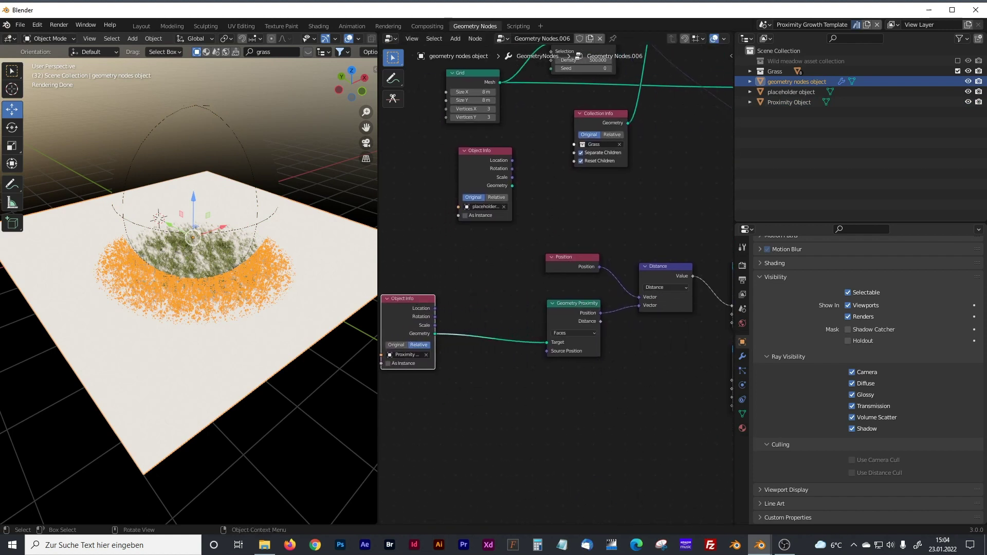
middle_click_drag(556, 405, 585, 393)
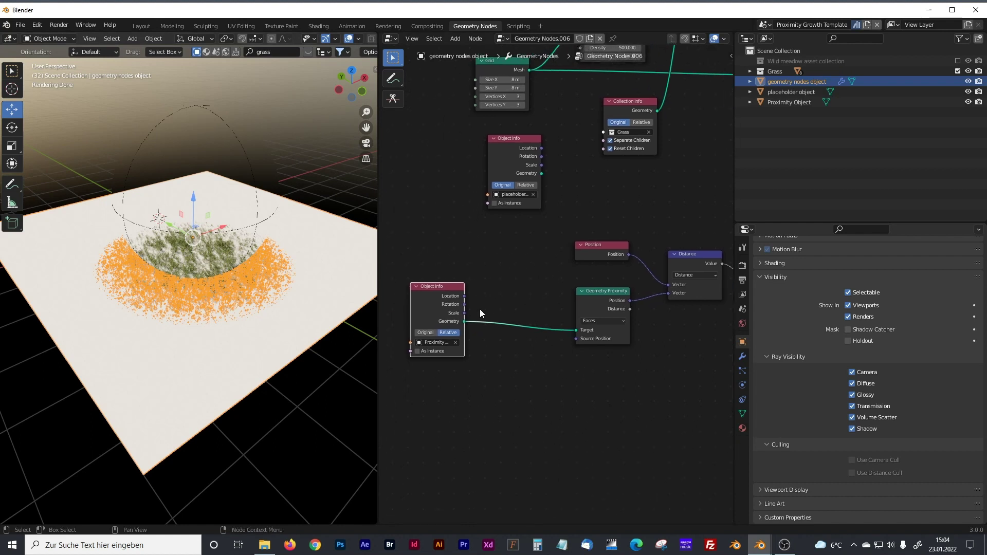
Step: Insert a Transform node between the Proximity Object's Object Info Geometry output and the Geometry Proximity Target
key("shift+a")
left_click(525, 318)
type("t")
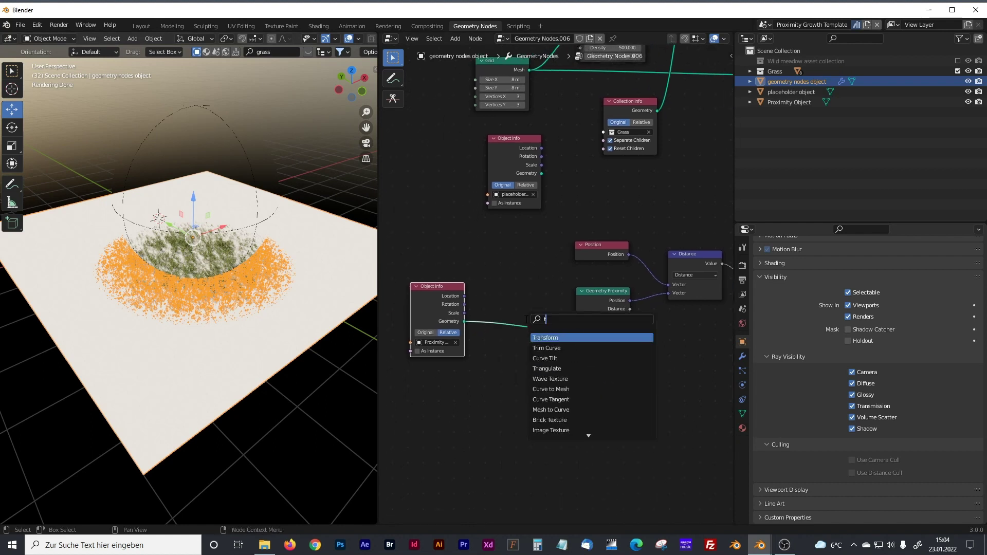
type("rans")
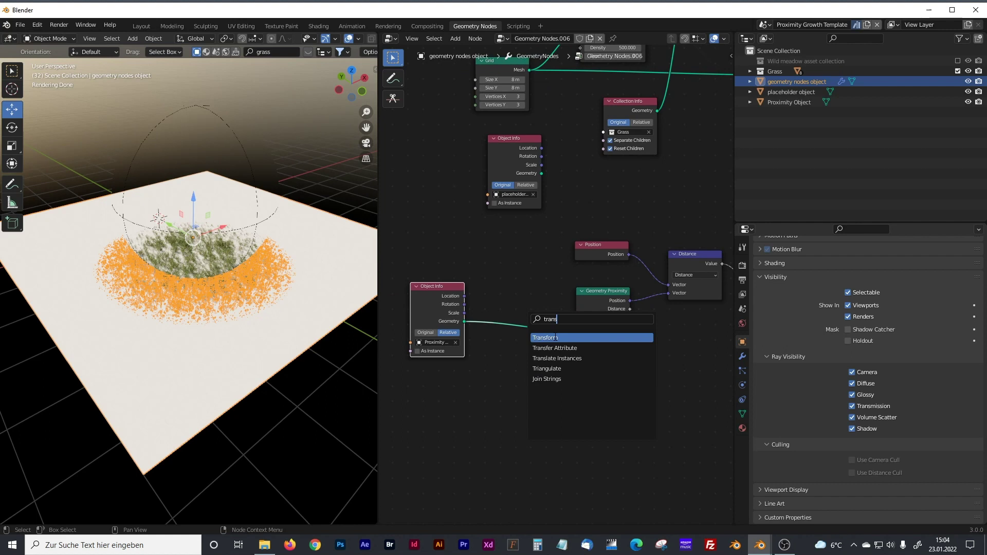
left_click(556, 337)
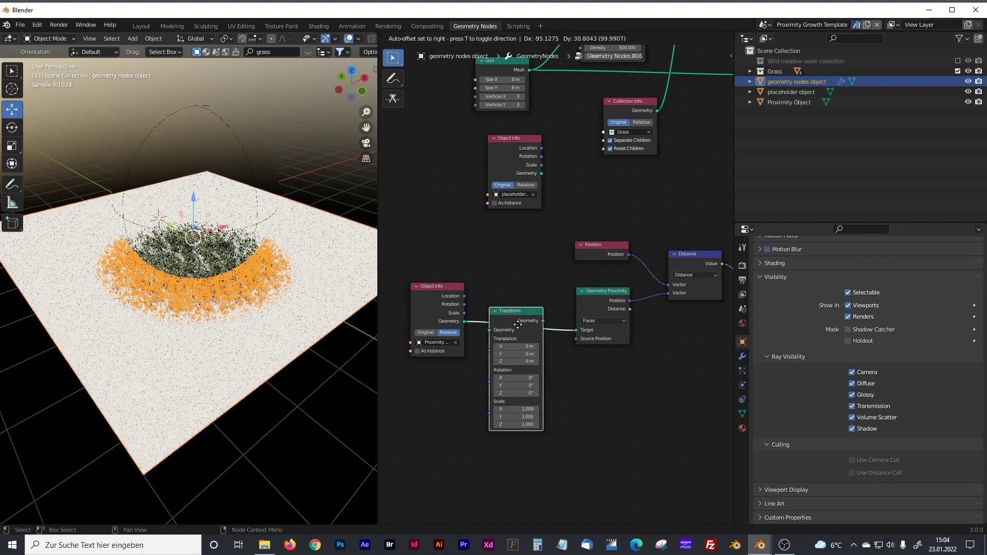
left_click(518, 323)
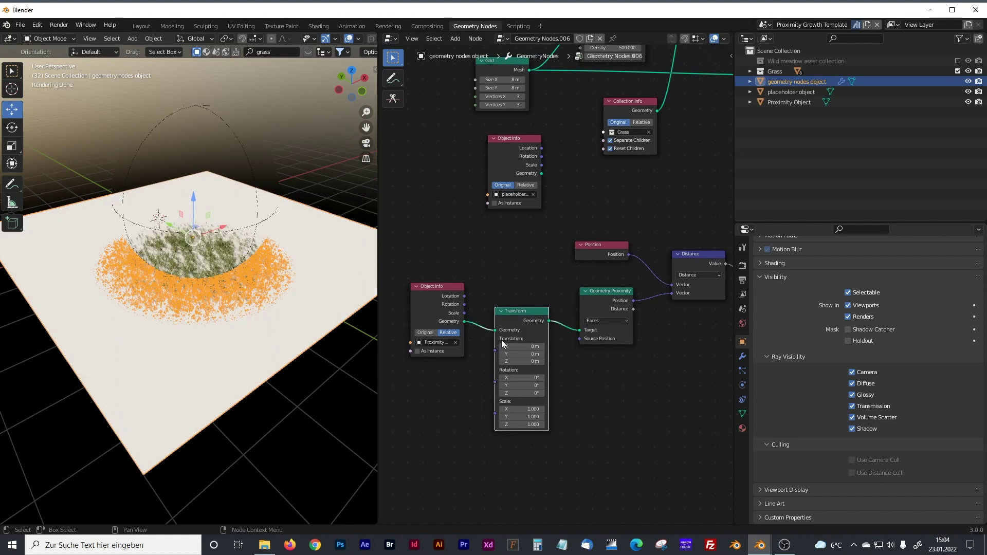
Step: Set the Y scale of the Transform node to 5.7 and nudge the geometry nodes object slightly along X
scroll(209, 267, "up", 2)
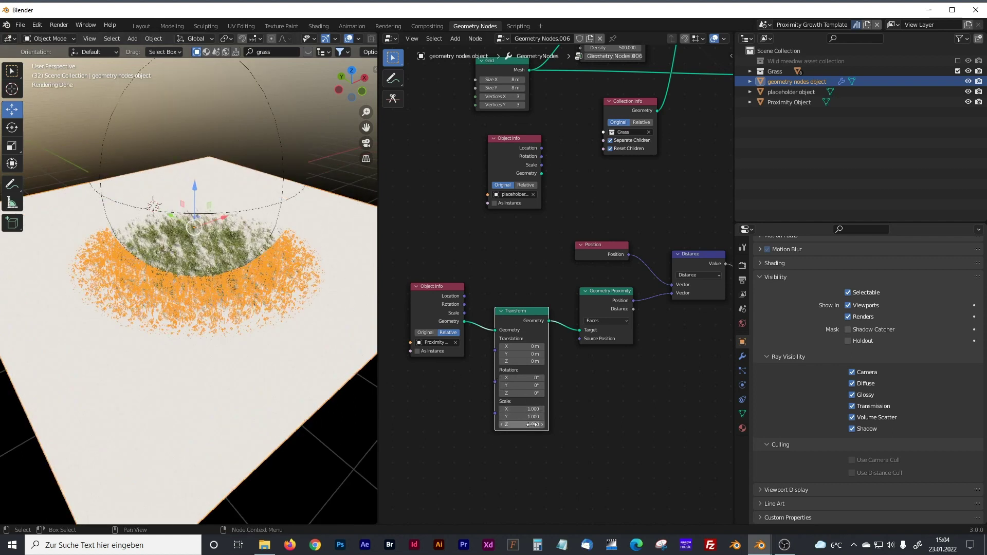
left_click_drag(526, 417, 551, 417)
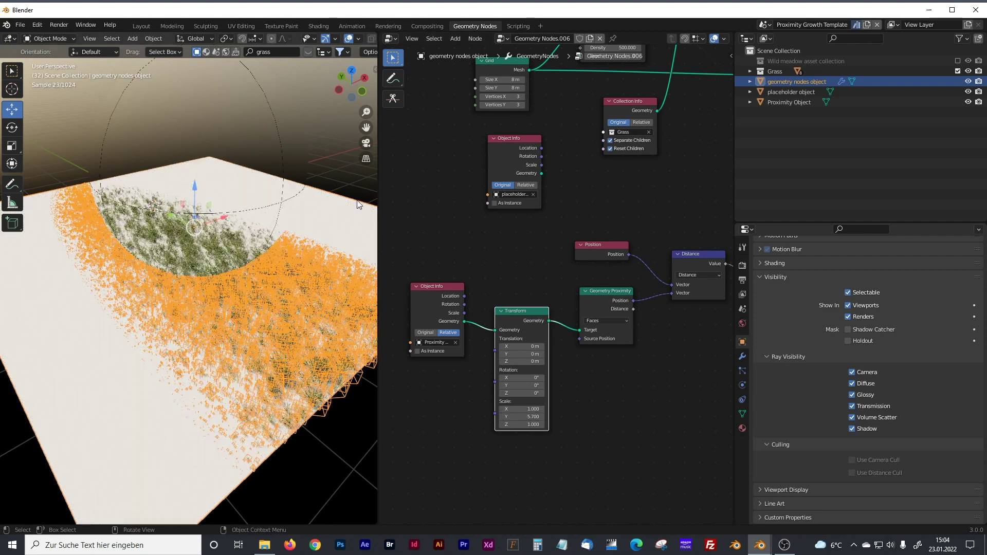
left_click(286, 182)
left_click(286, 182)
left_click_drag(223, 219, 237, 211)
left_click(251, 142)
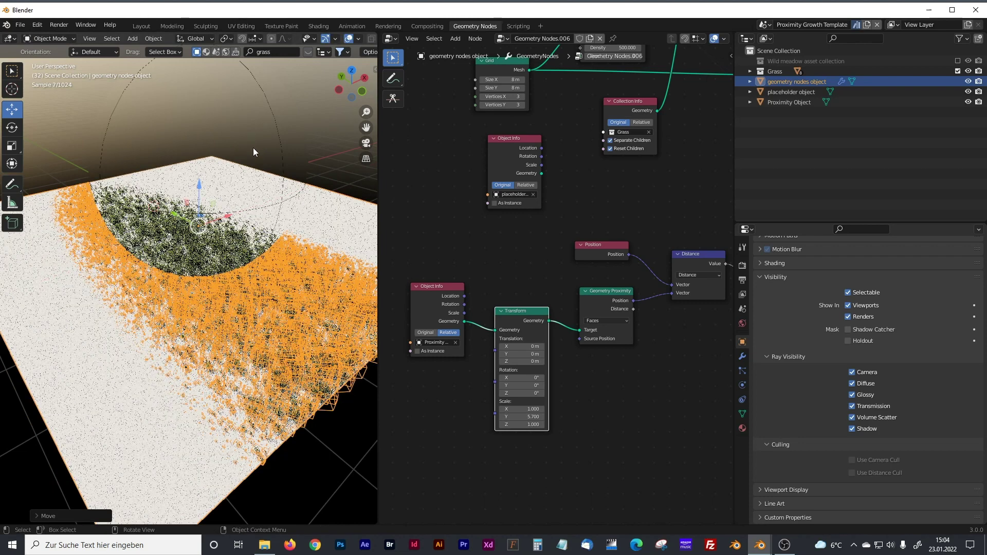
Step: Select the Proximity Object and move it freely around above the grid to test the stretched grass growth area
left_click(775, 103)
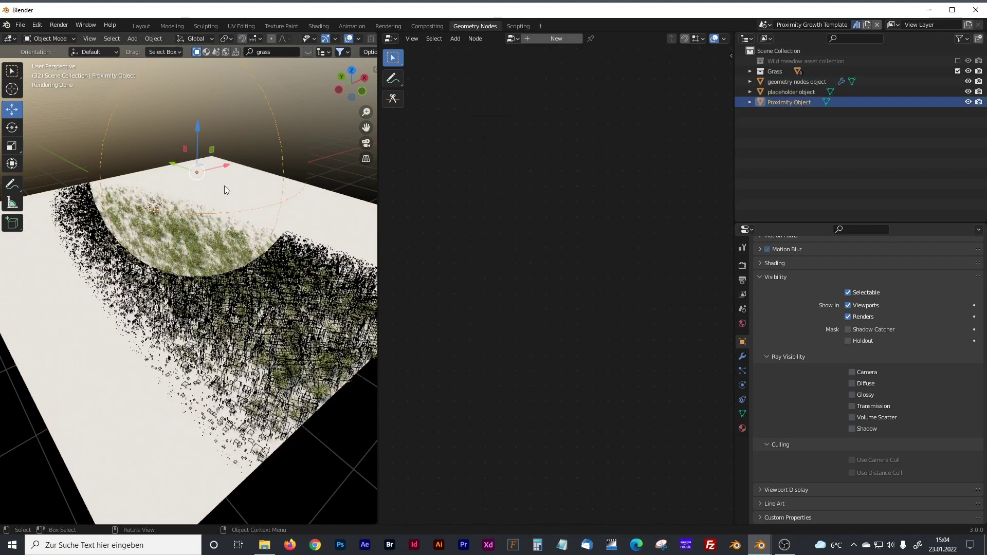
left_click_drag(231, 166, 239, 240)
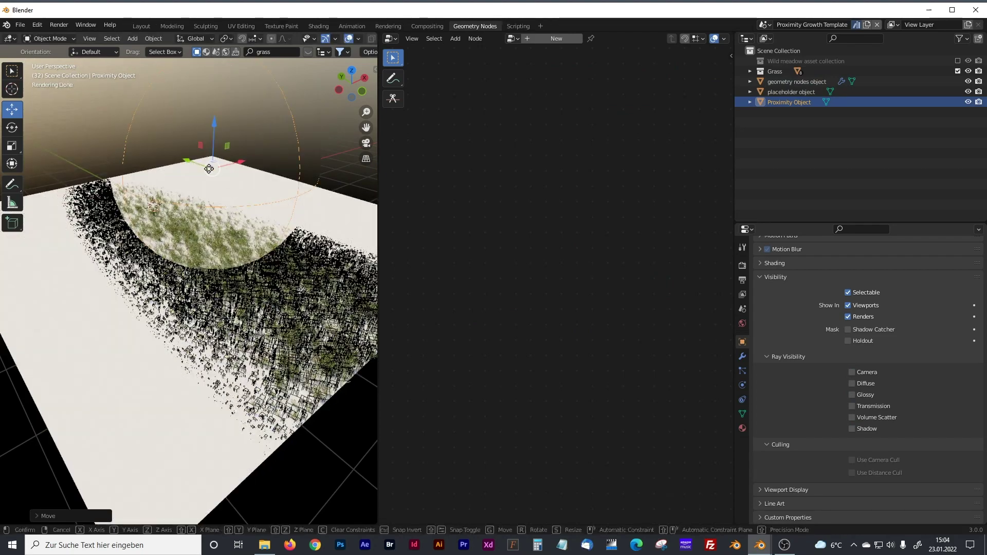
left_click_drag(209, 169, 182, 160)
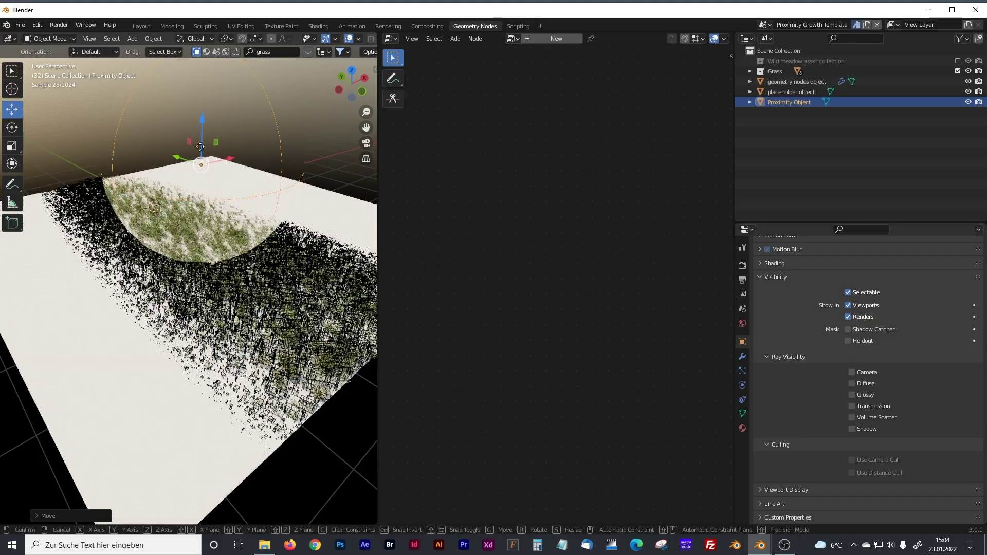